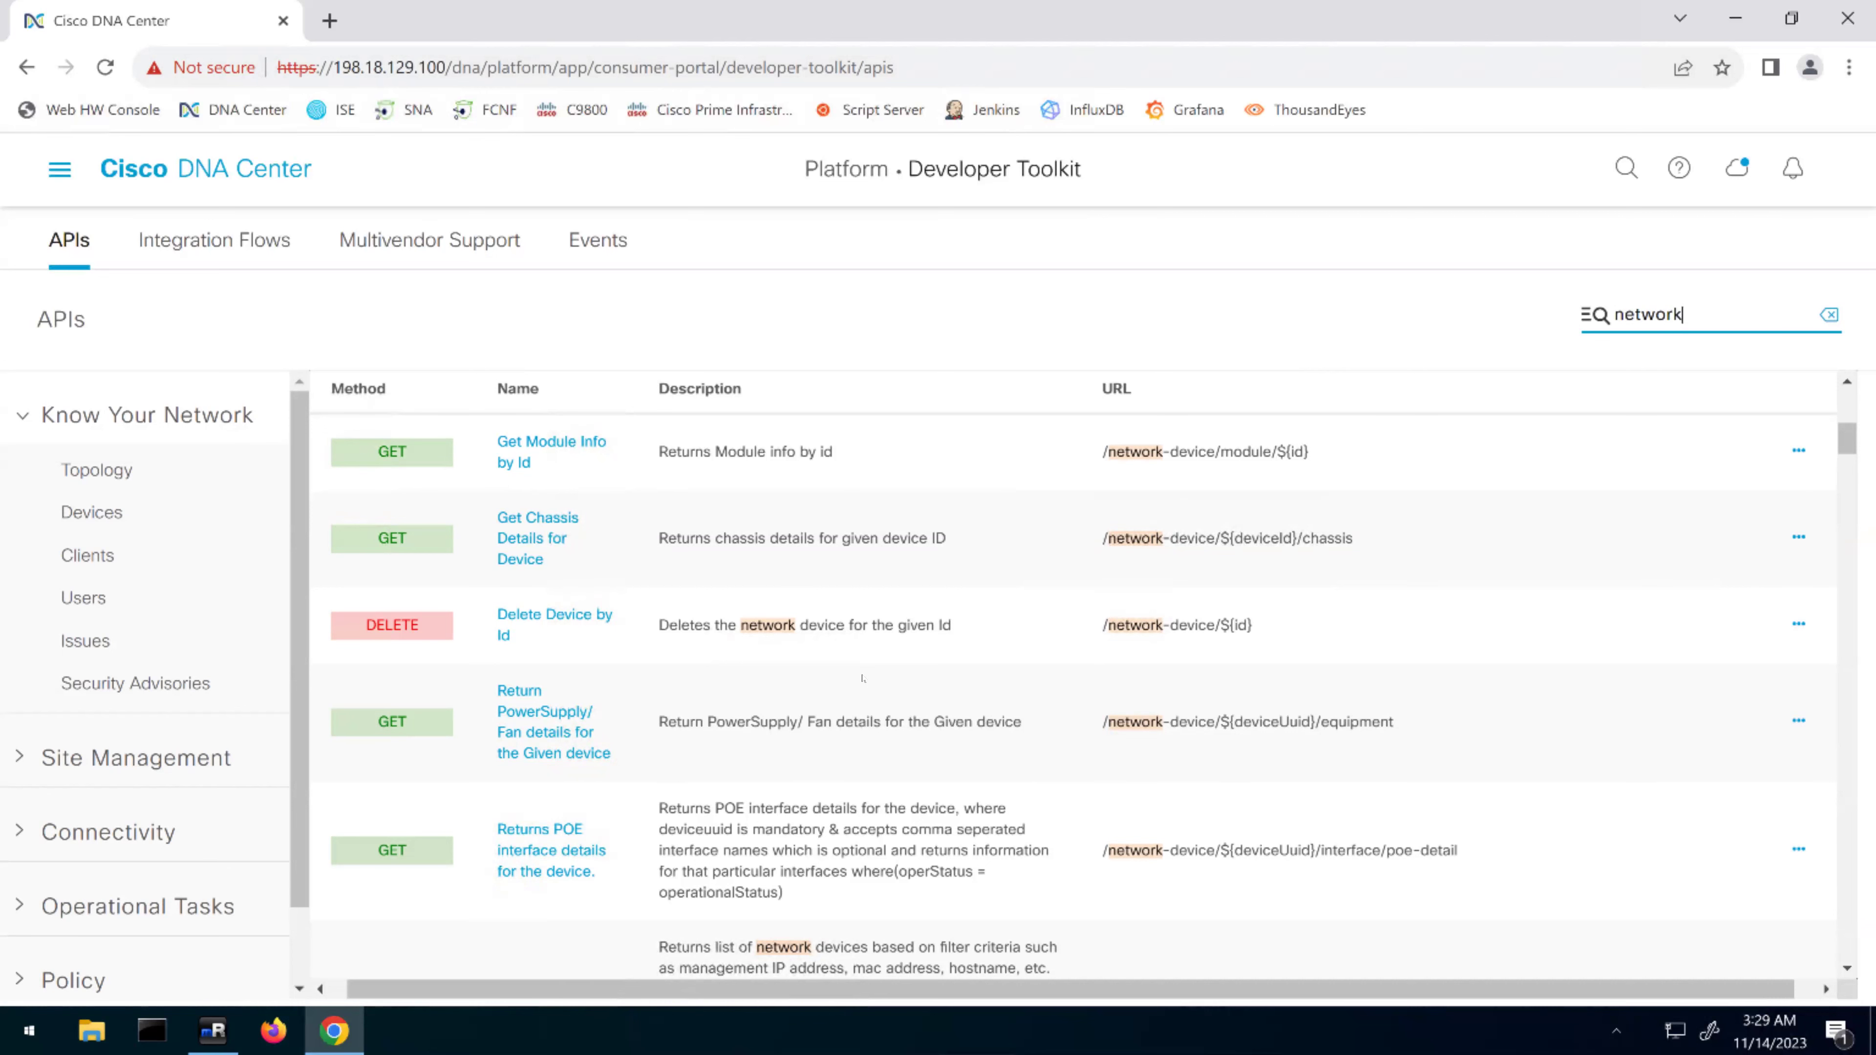
Scroll the API table down to Get Device list and open its details
scroll(918, 771, down, 3)
scroll(920, 768, down, 2)
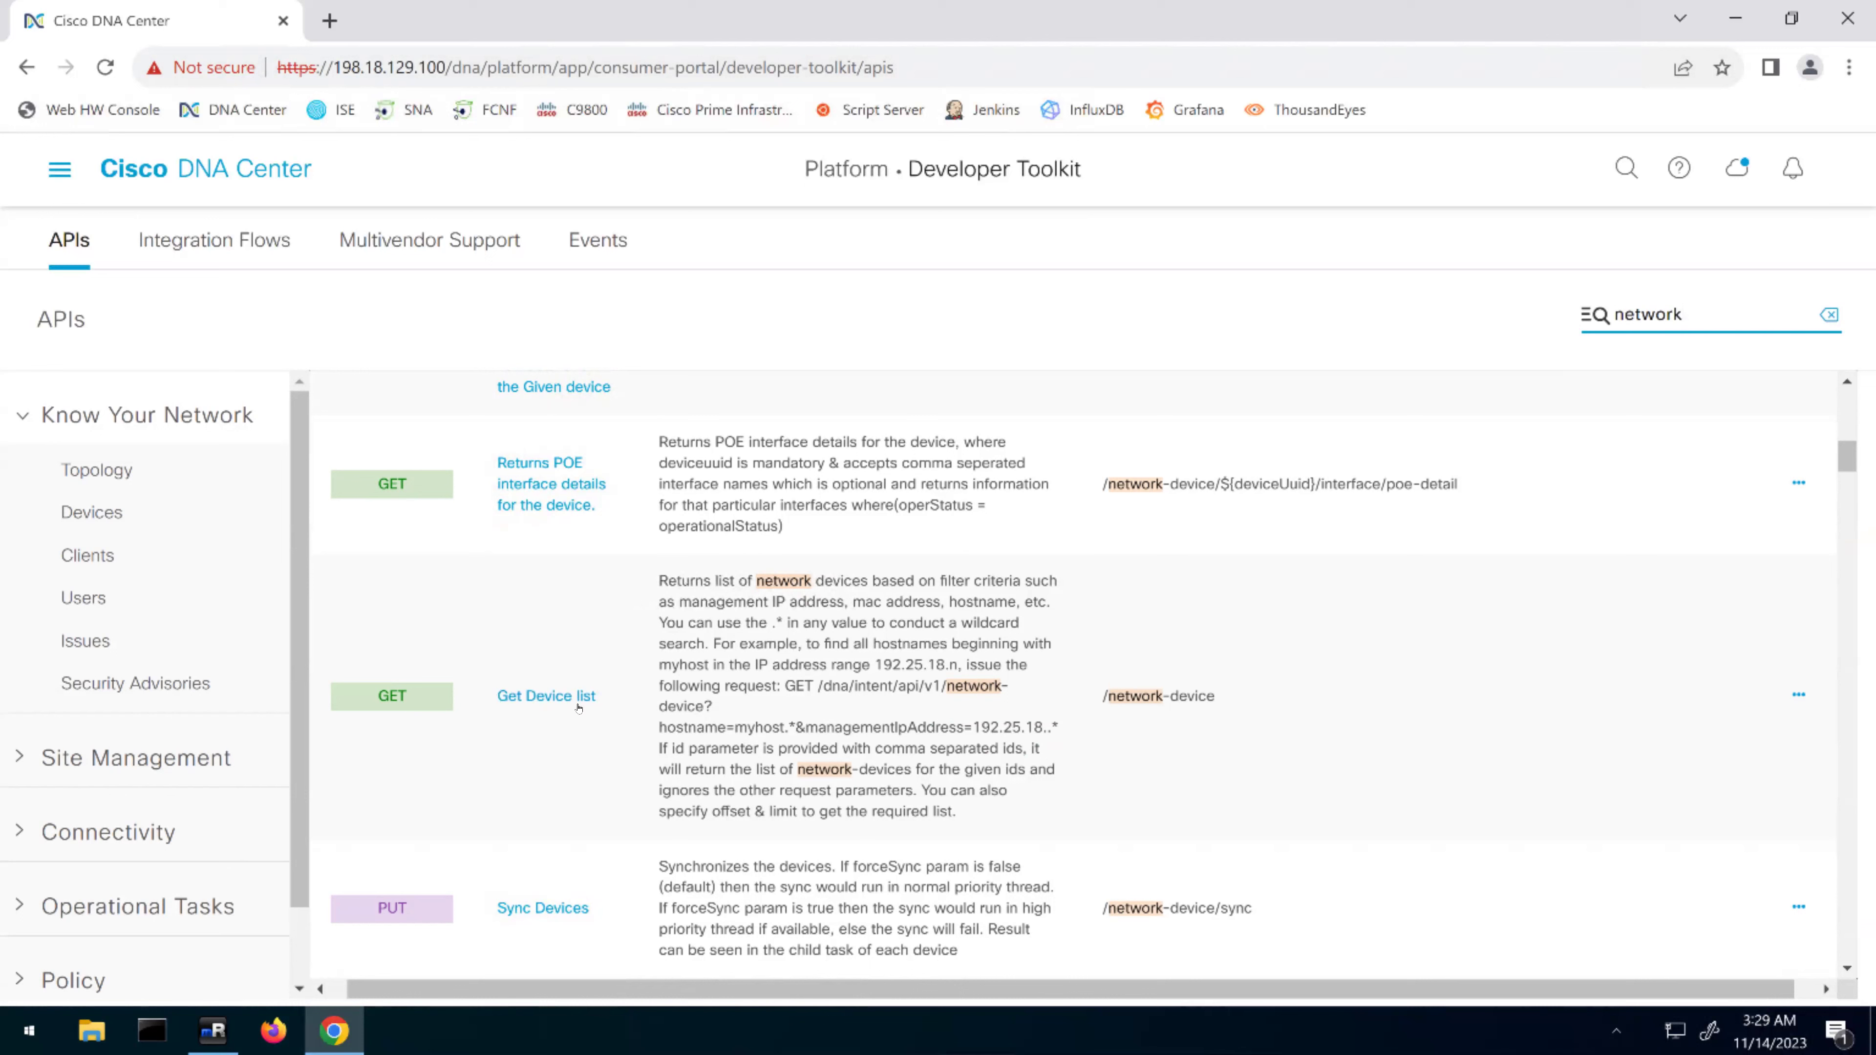
click(532, 698)
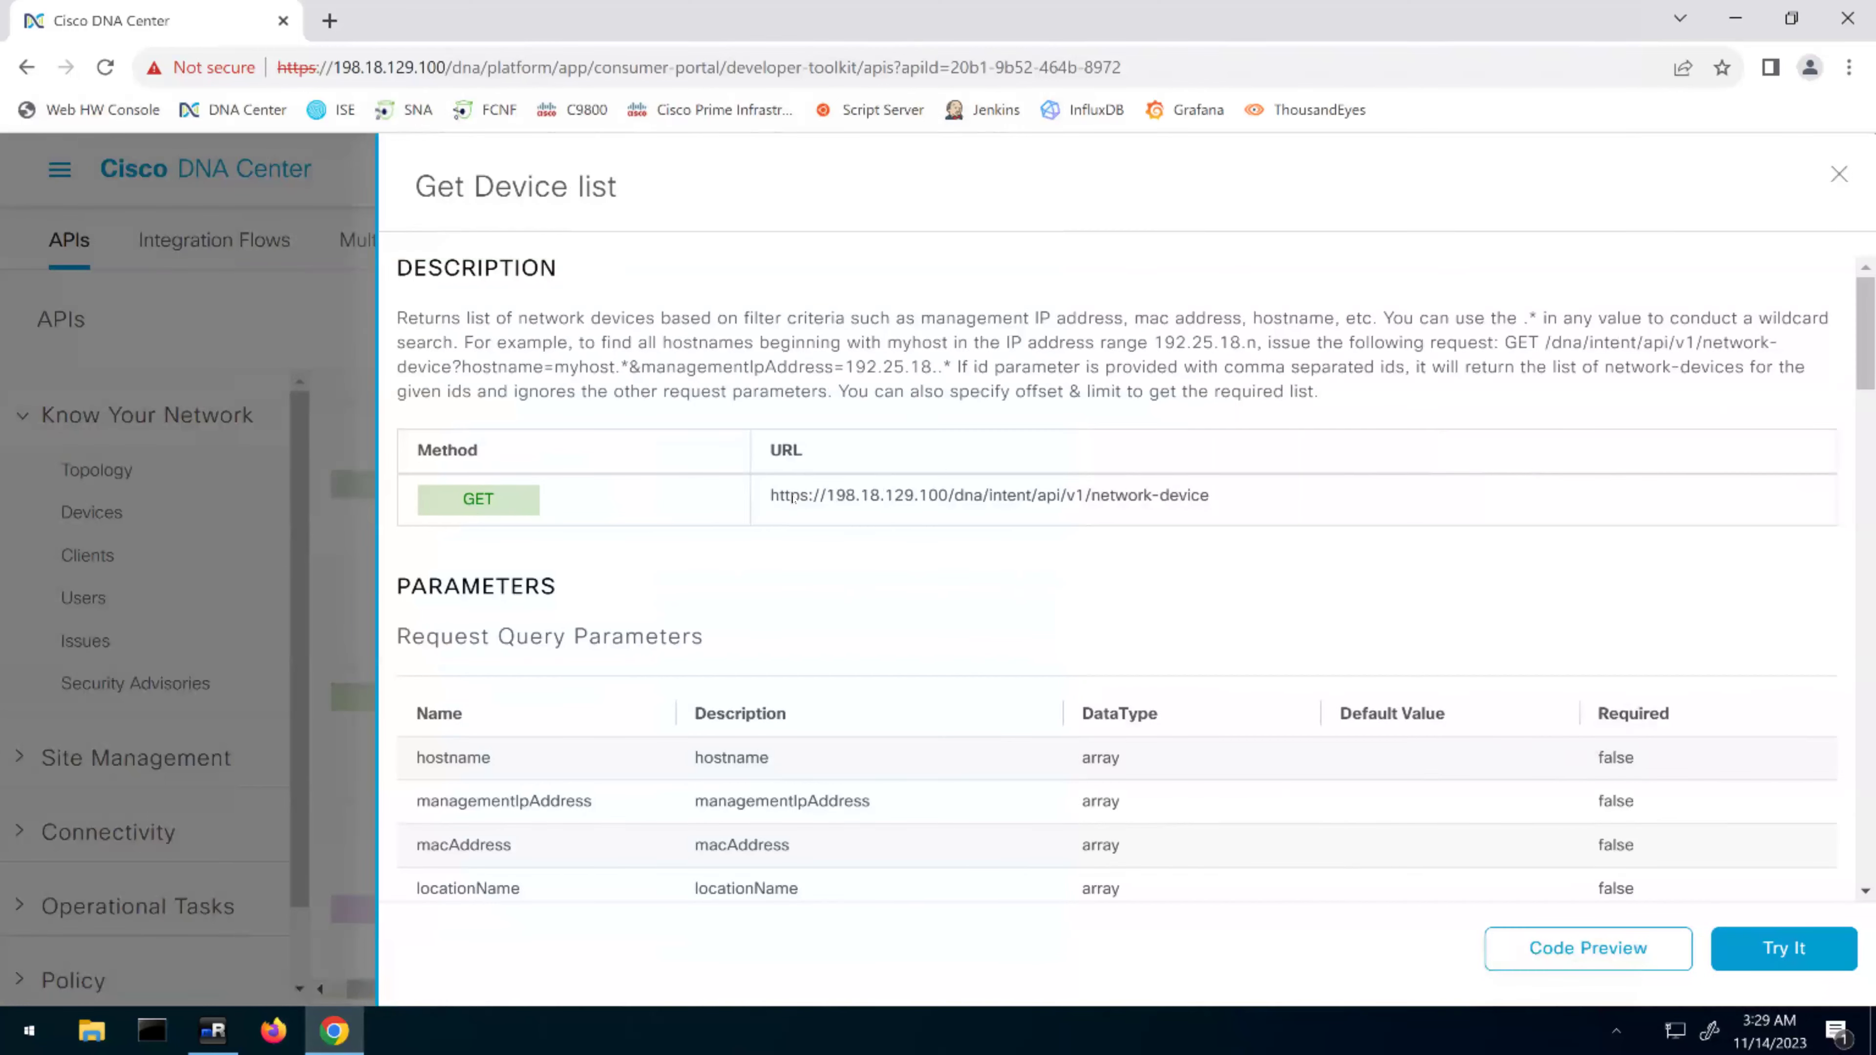
drag(770, 495, 1212, 509)
key(ctrl+c)
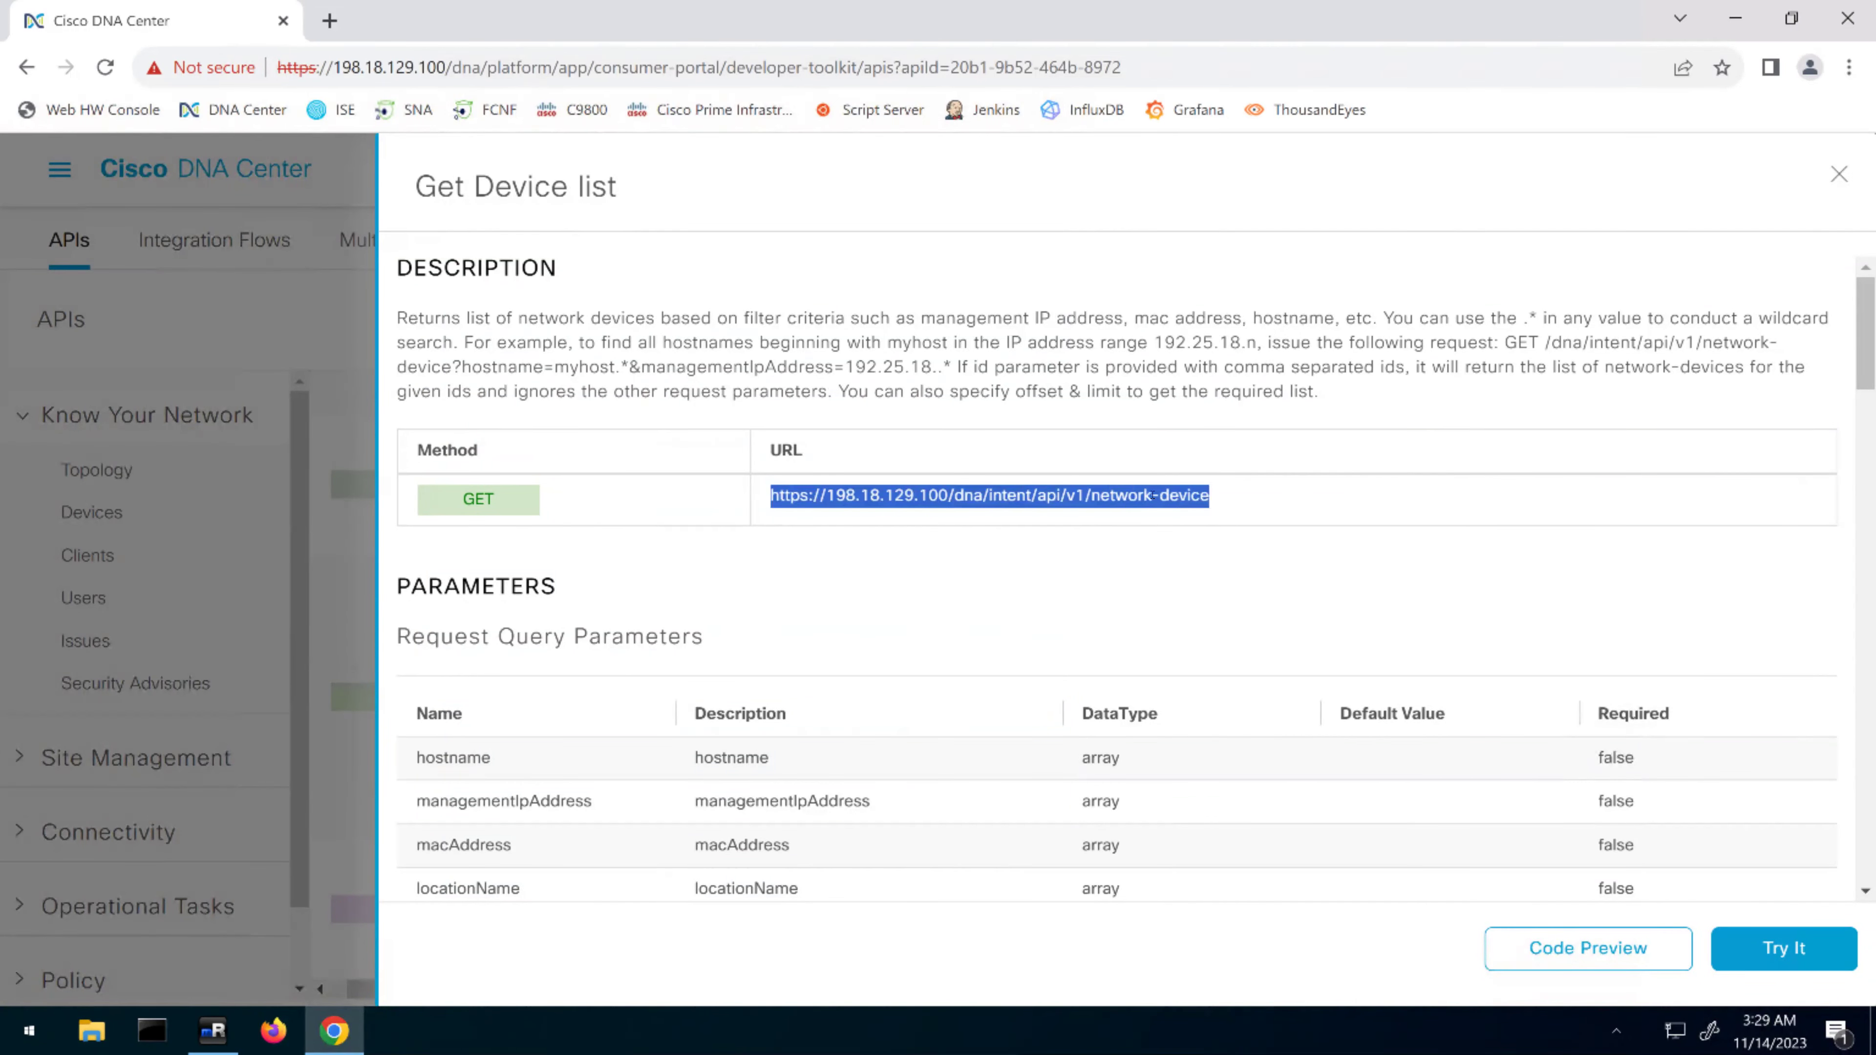
click(836, 501)
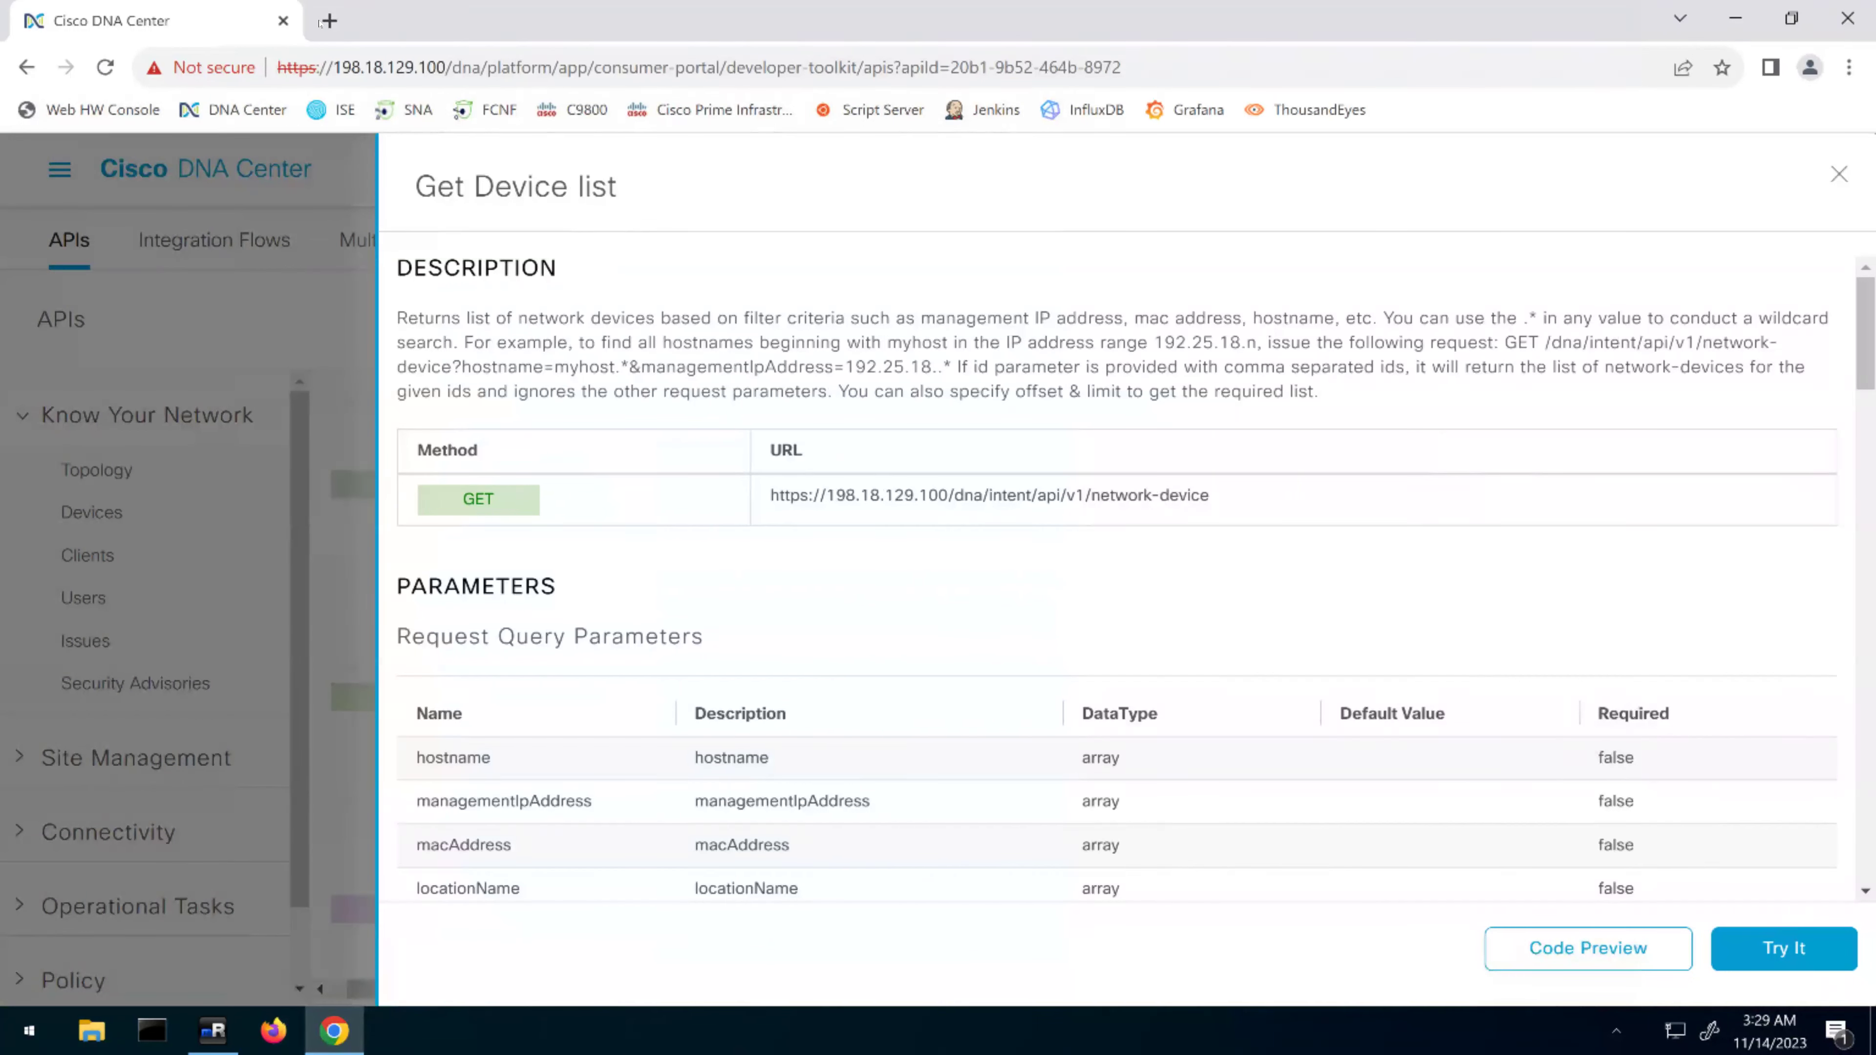
Load the copied network-device API URL in a new Chrome tab
key(ctrl+t)
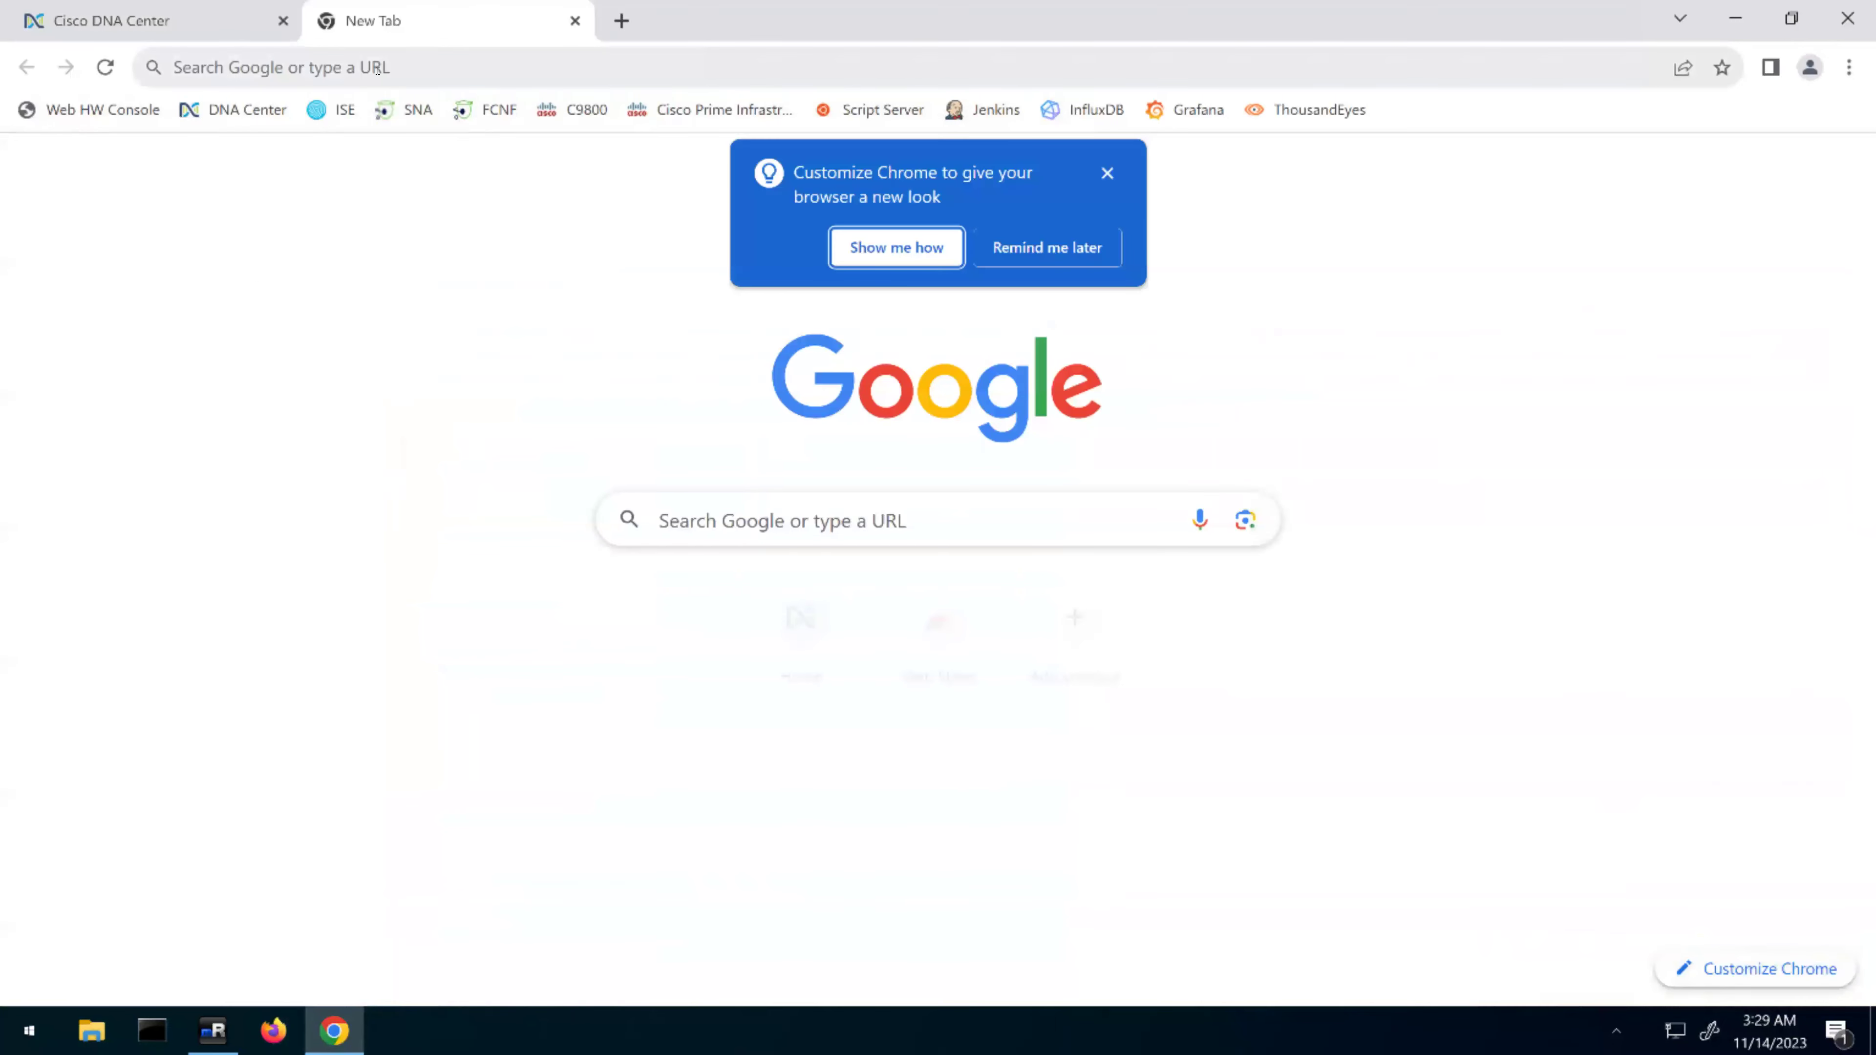
key(ctrl+v)
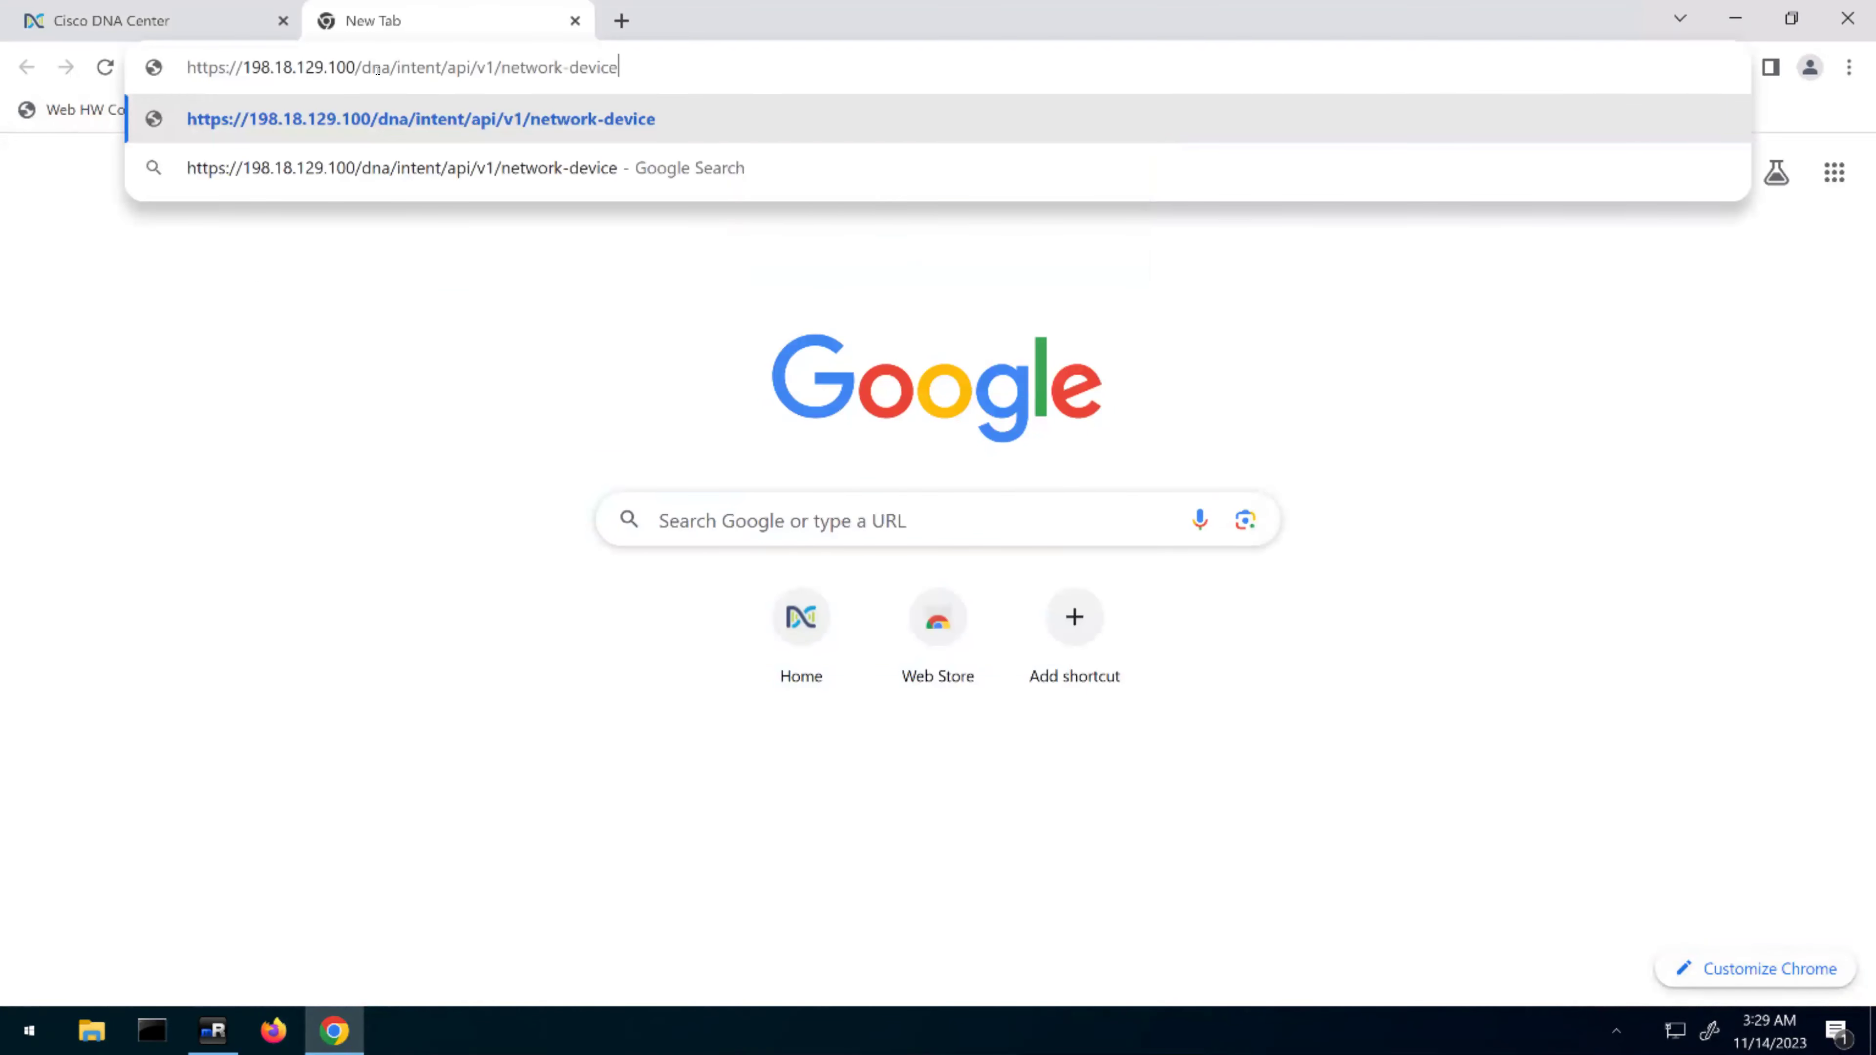
key(Return)
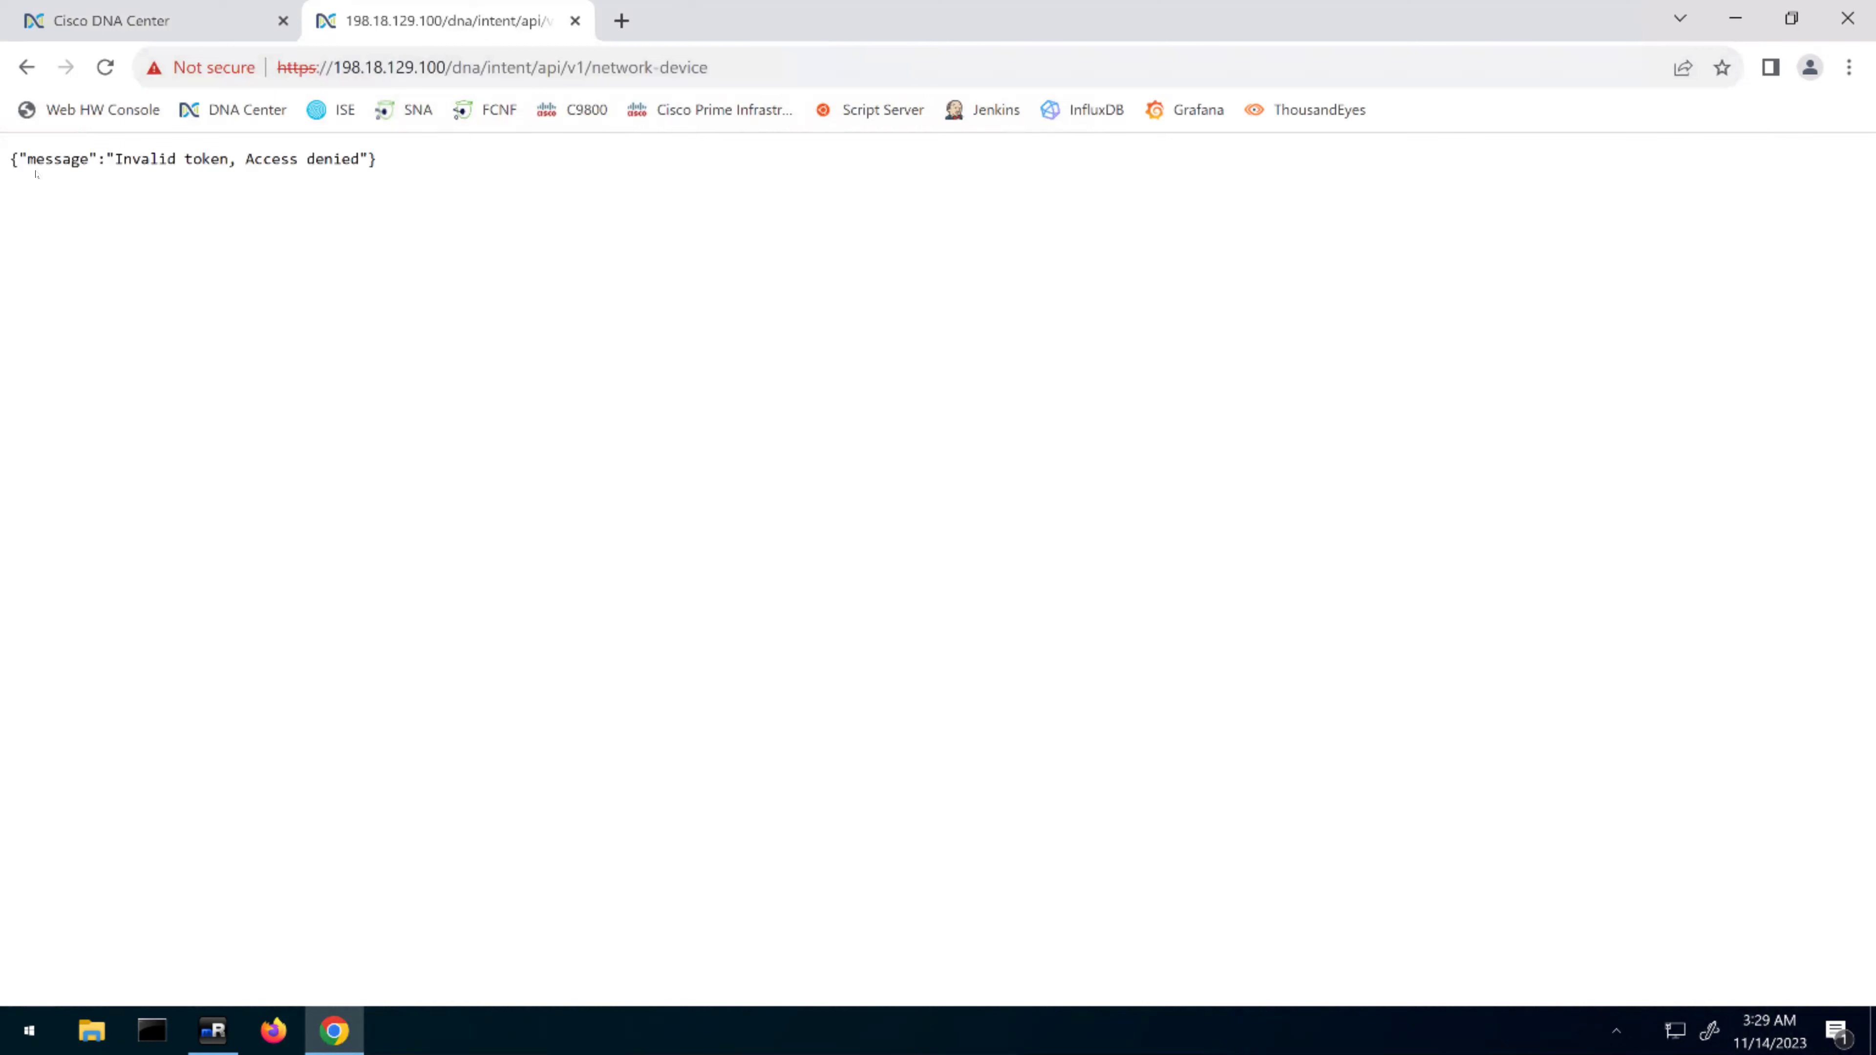
Highlight the 'Invalid token, Access denied' response, then go back to the DNA Center tab
drag(36, 159, 307, 161)
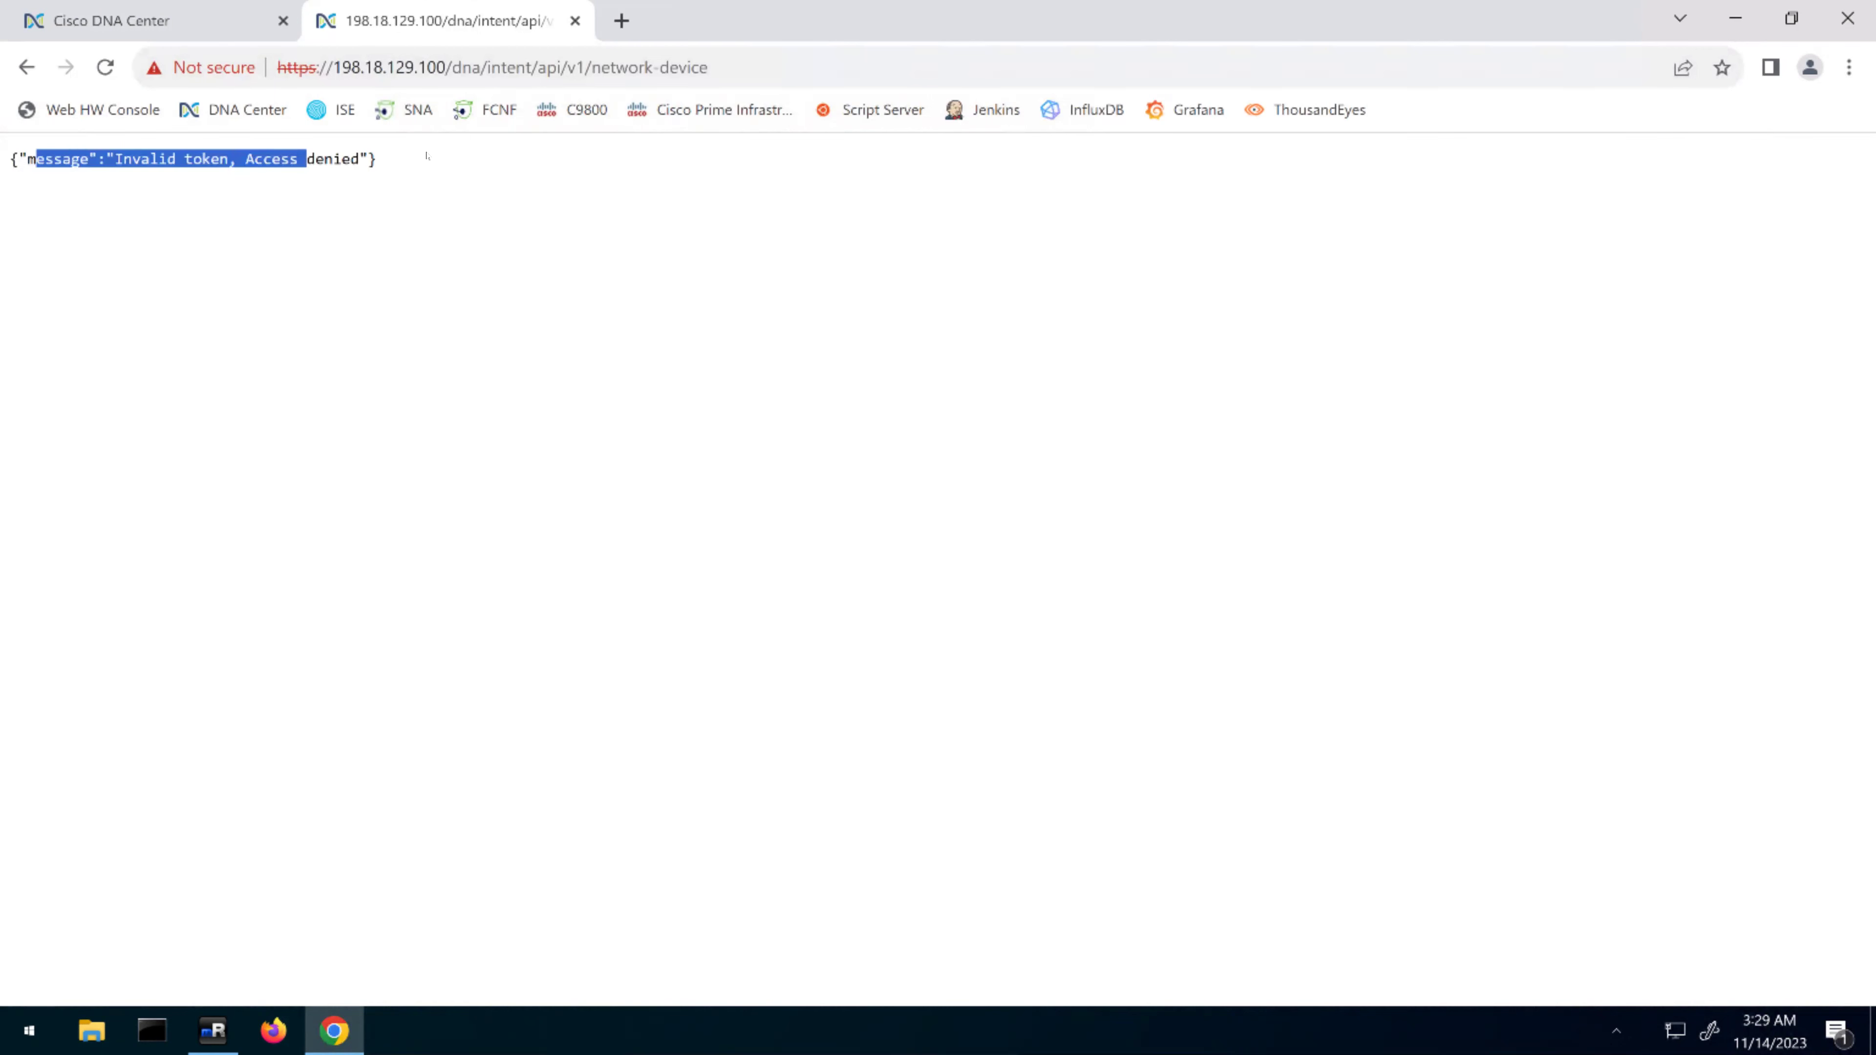
click(209, 162)
drag(131, 158, 333, 161)
click(233, 23)
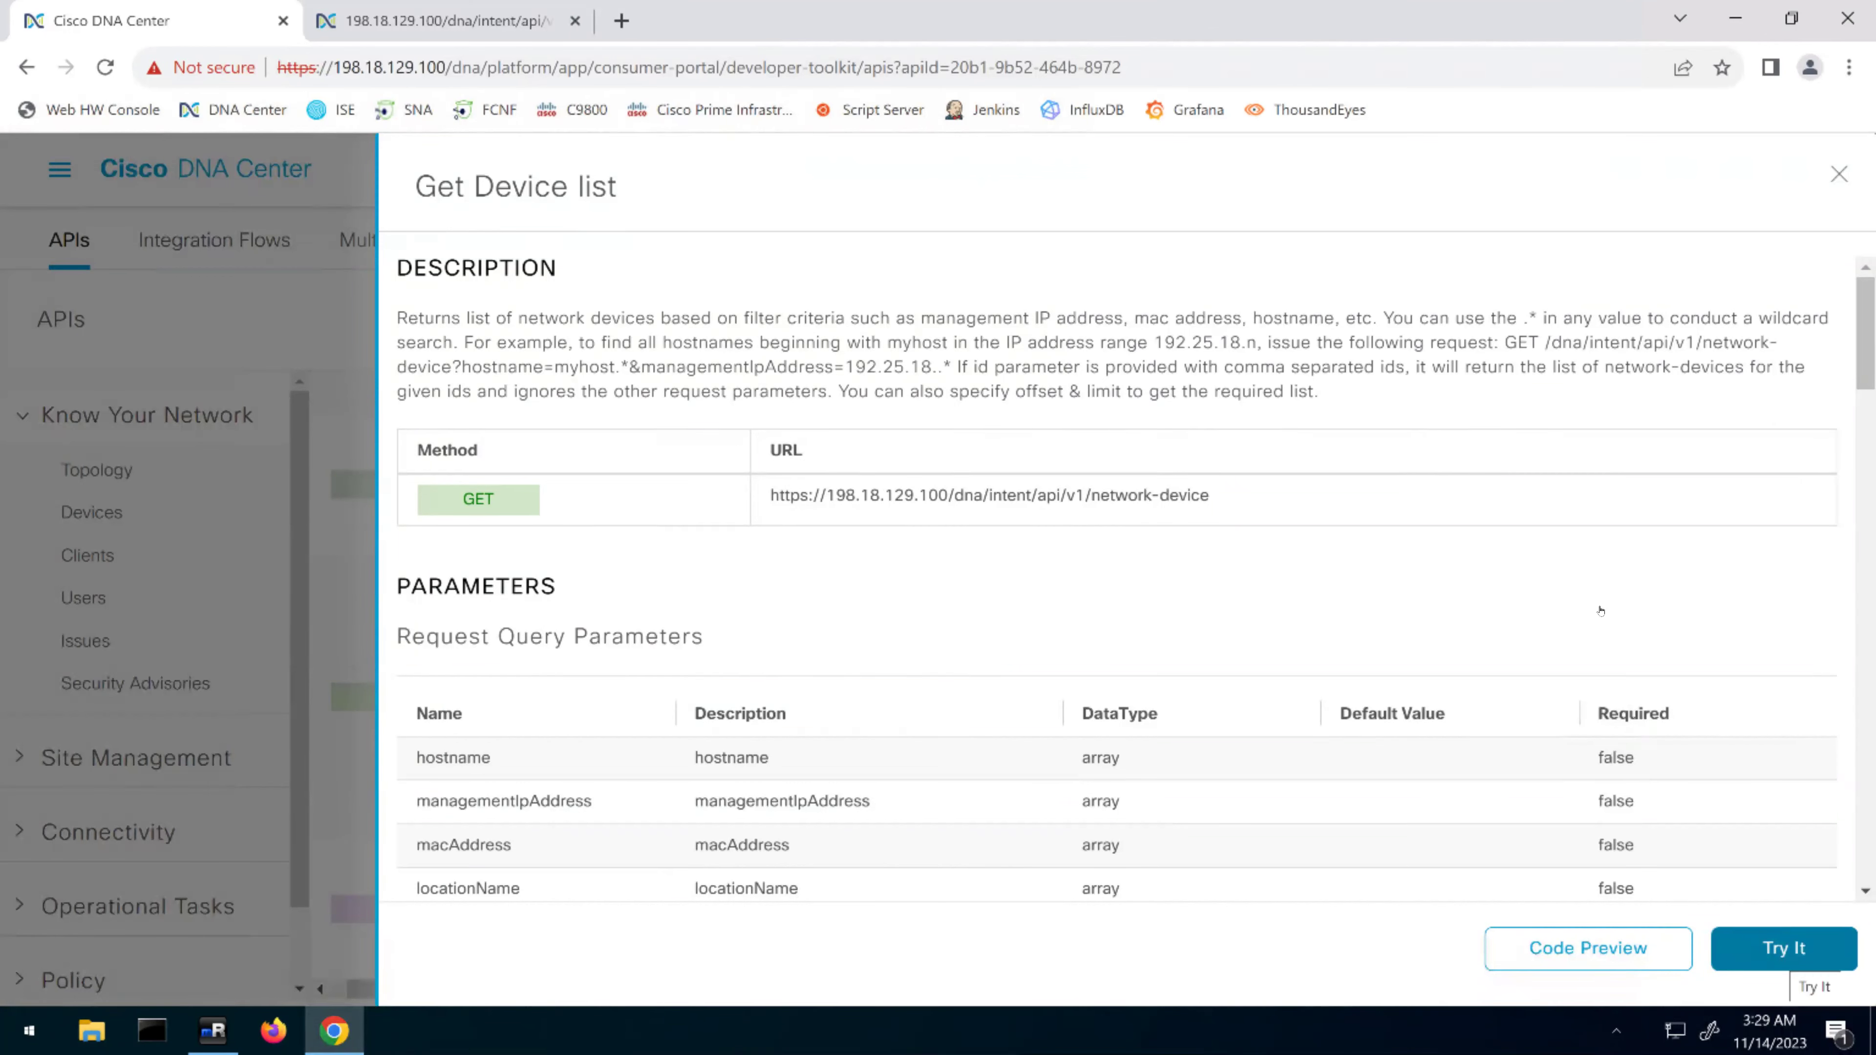
Try running Get Device list and dismiss the resulting Api Details errors
click(1791, 958)
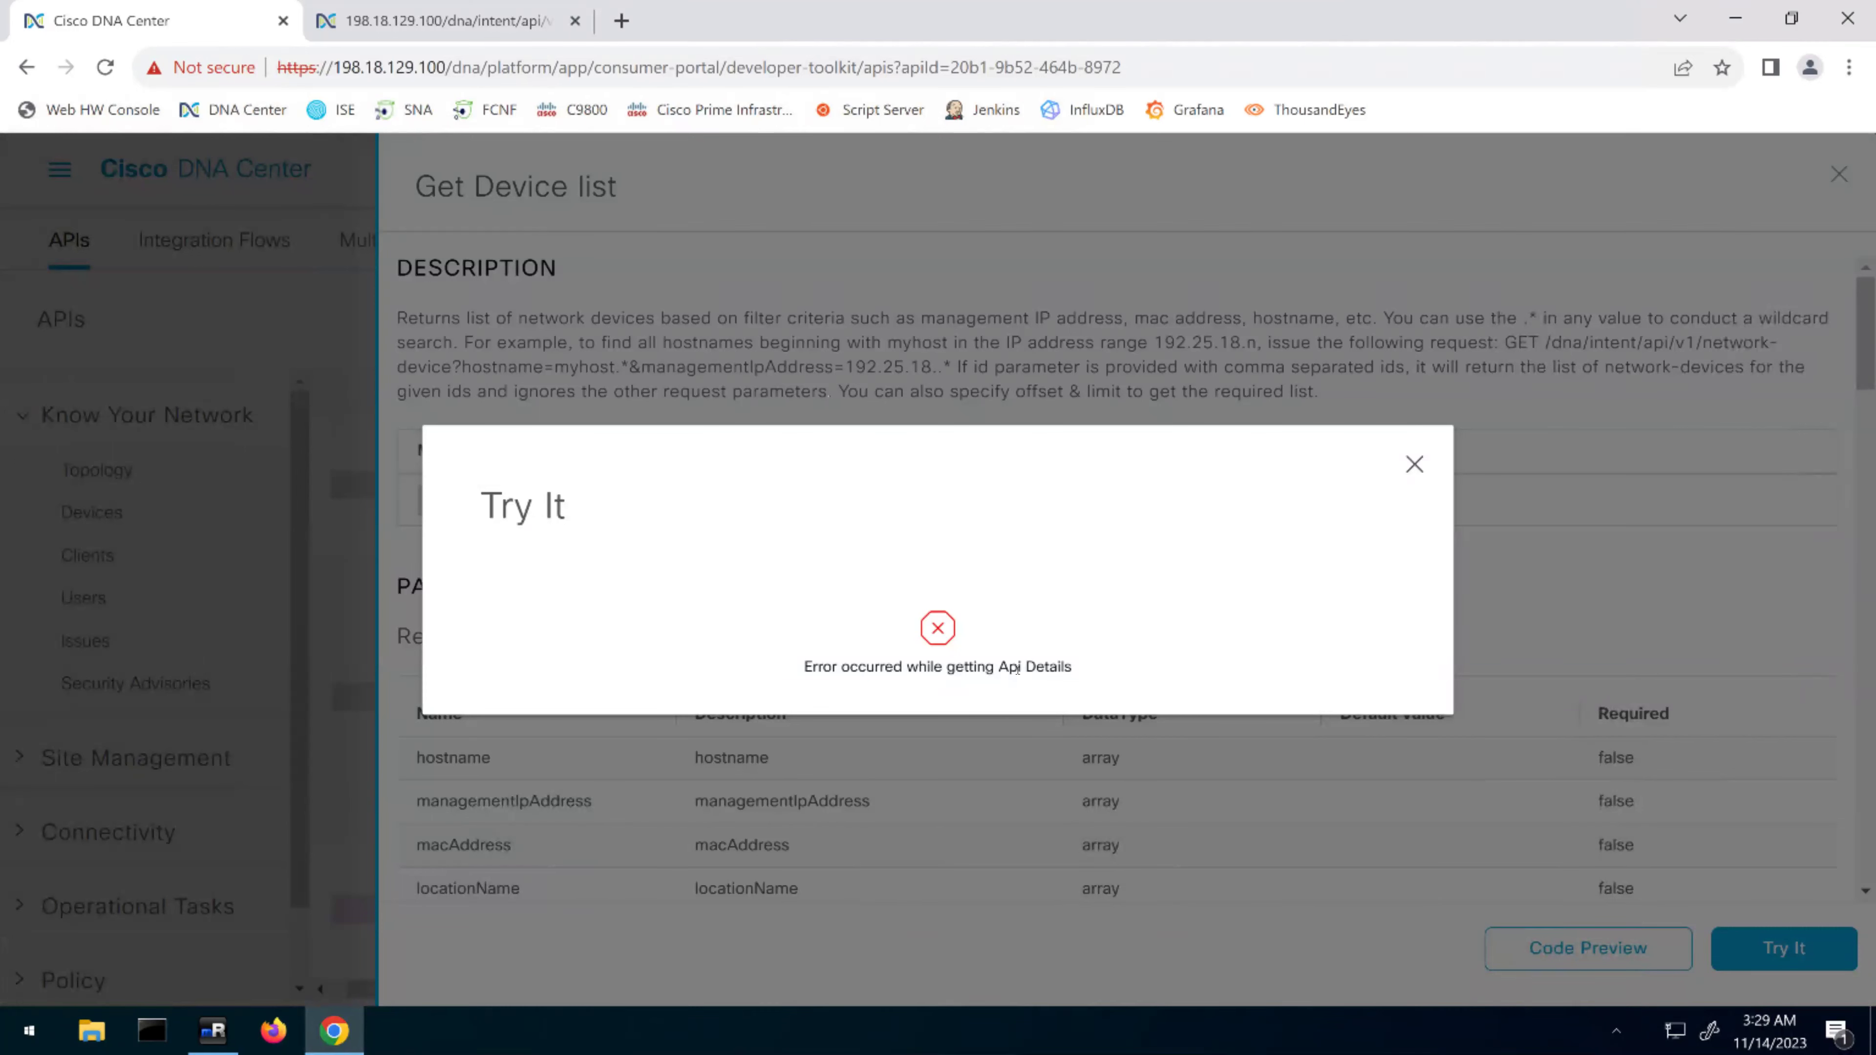
drag(1017, 667, 1075, 668)
click(1414, 464)
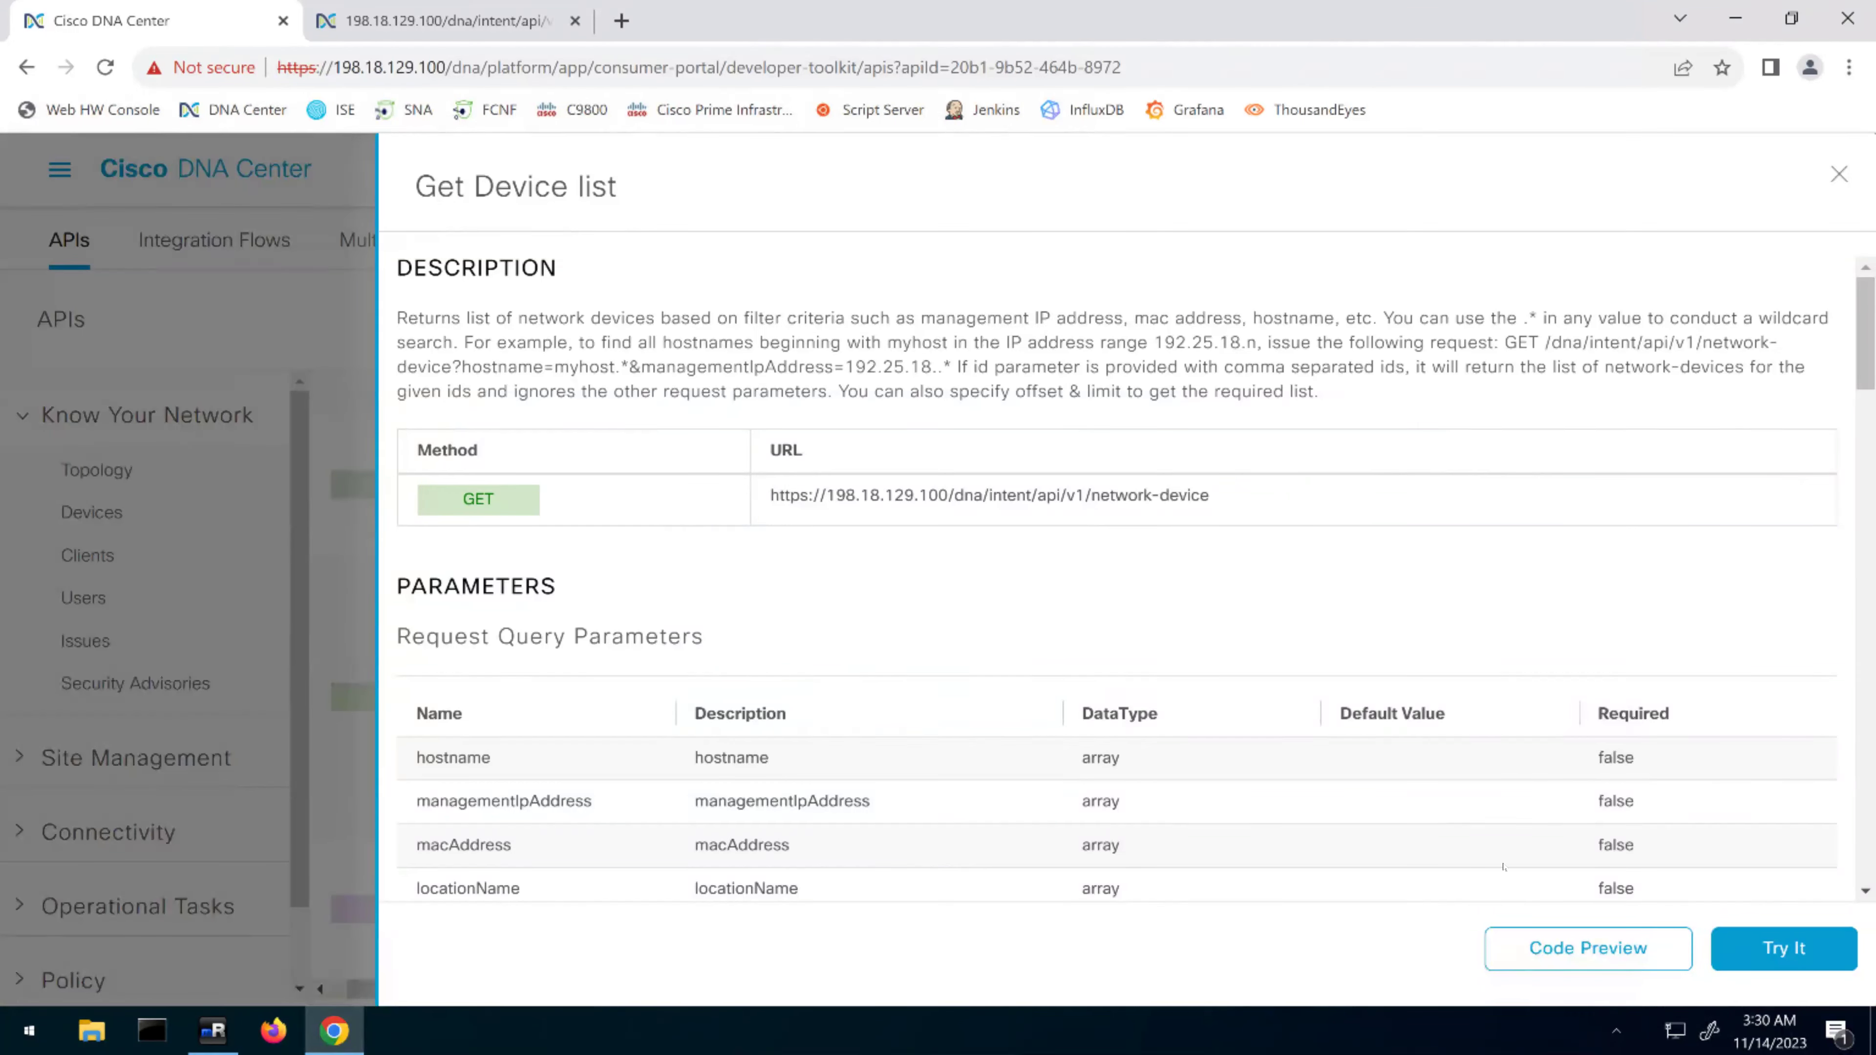
scroll(1503, 867, down, 2)
scroll(1633, 908, down, 2)
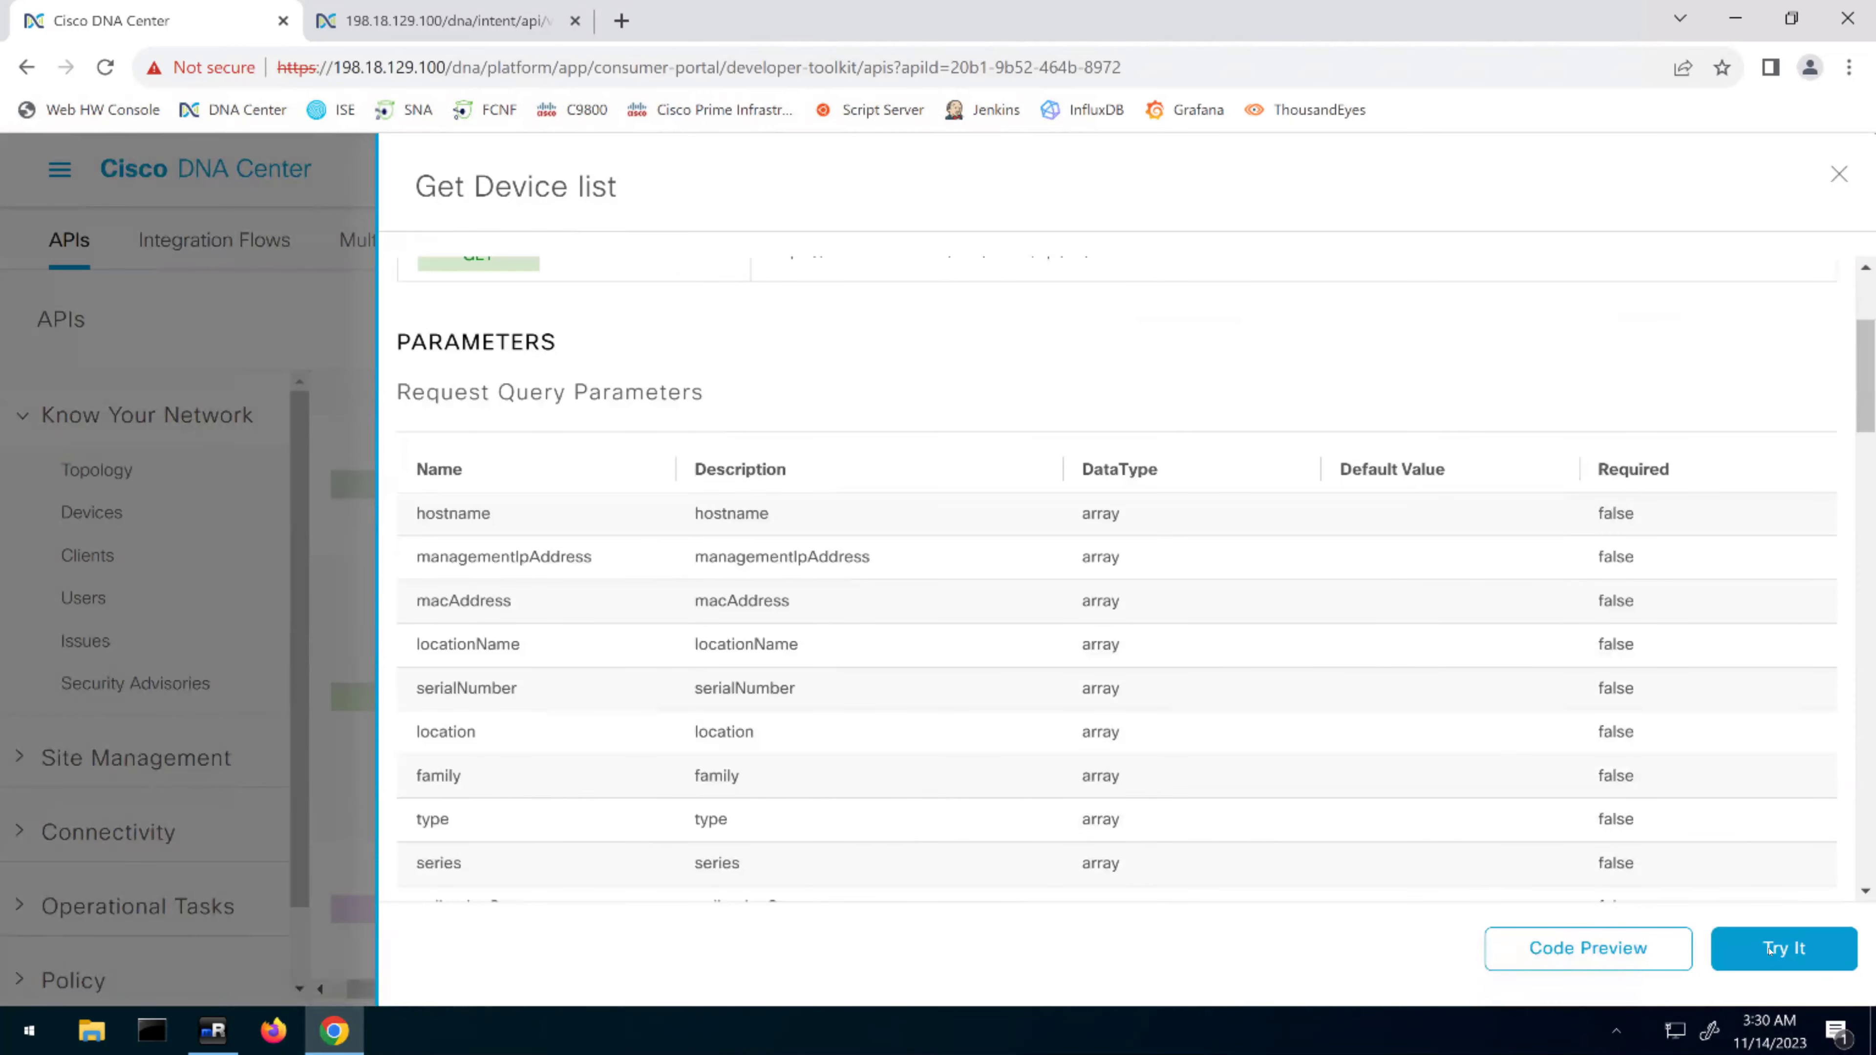
scroll(1736, 684, down, 2)
scroll(1721, 603, down, 2)
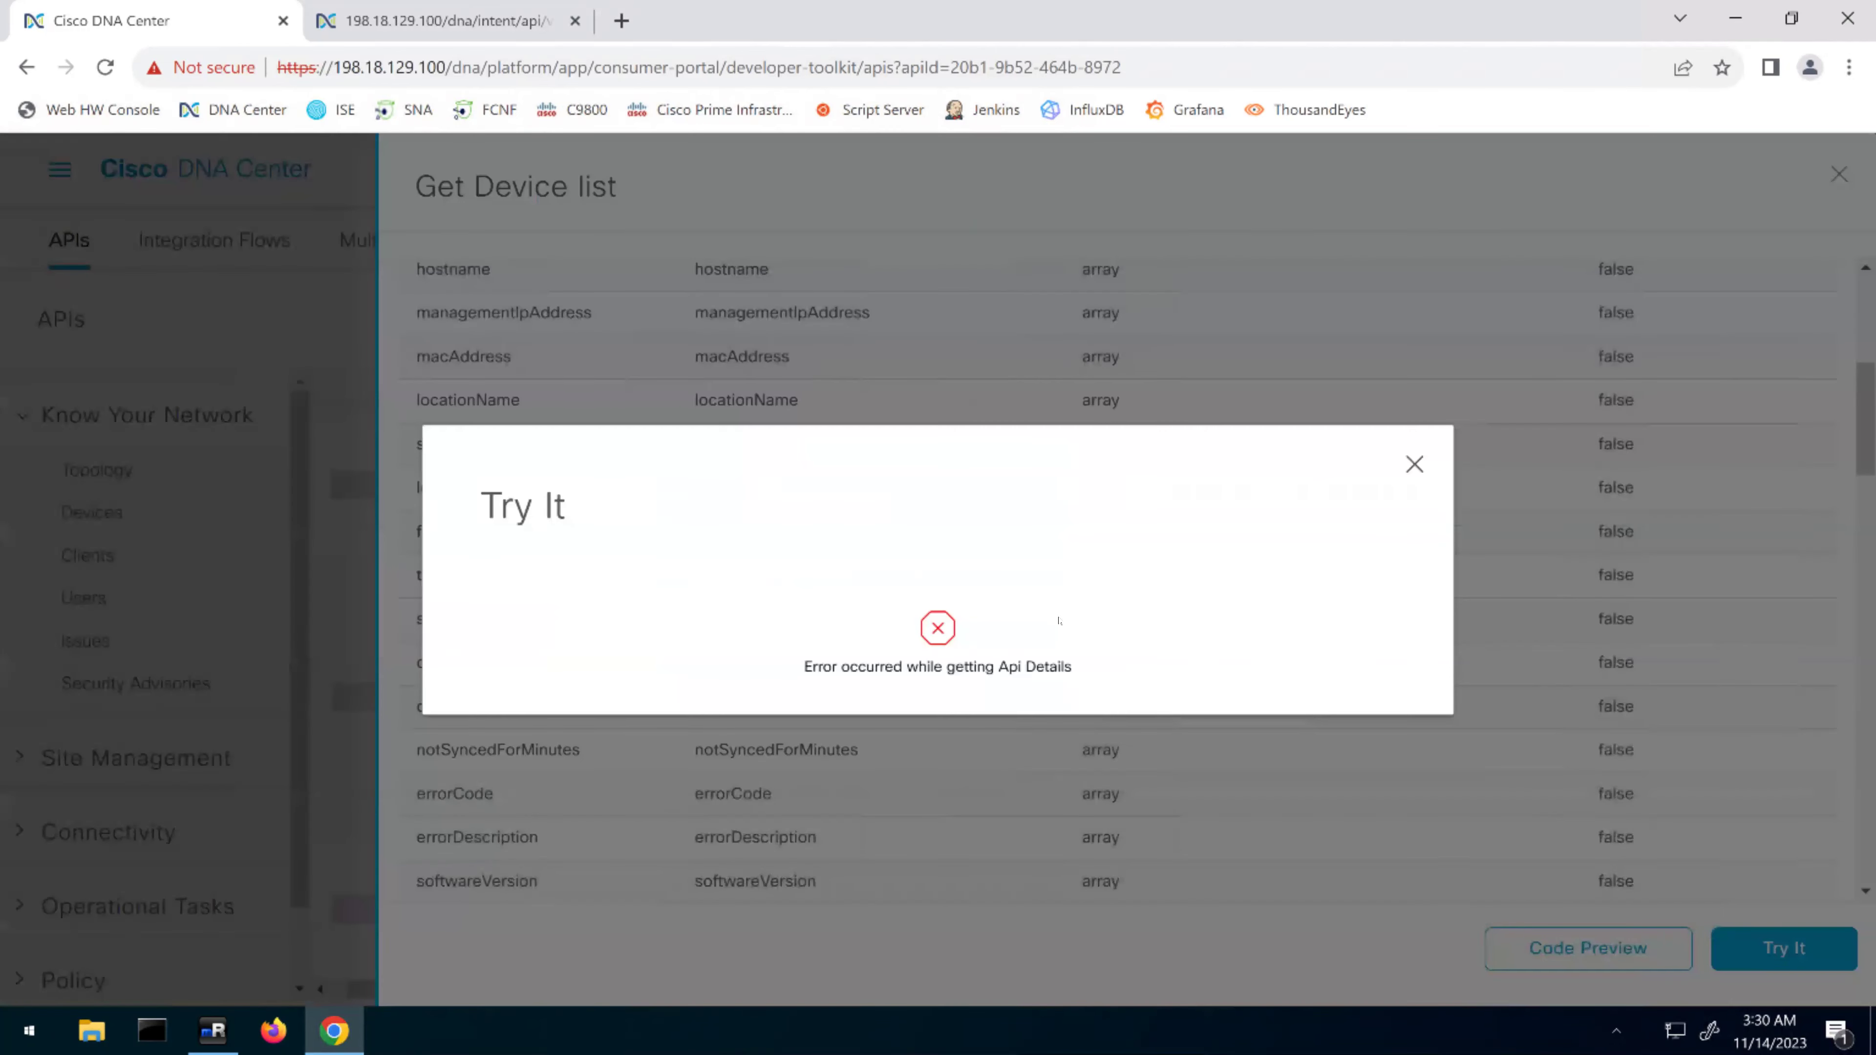
key(Escape)
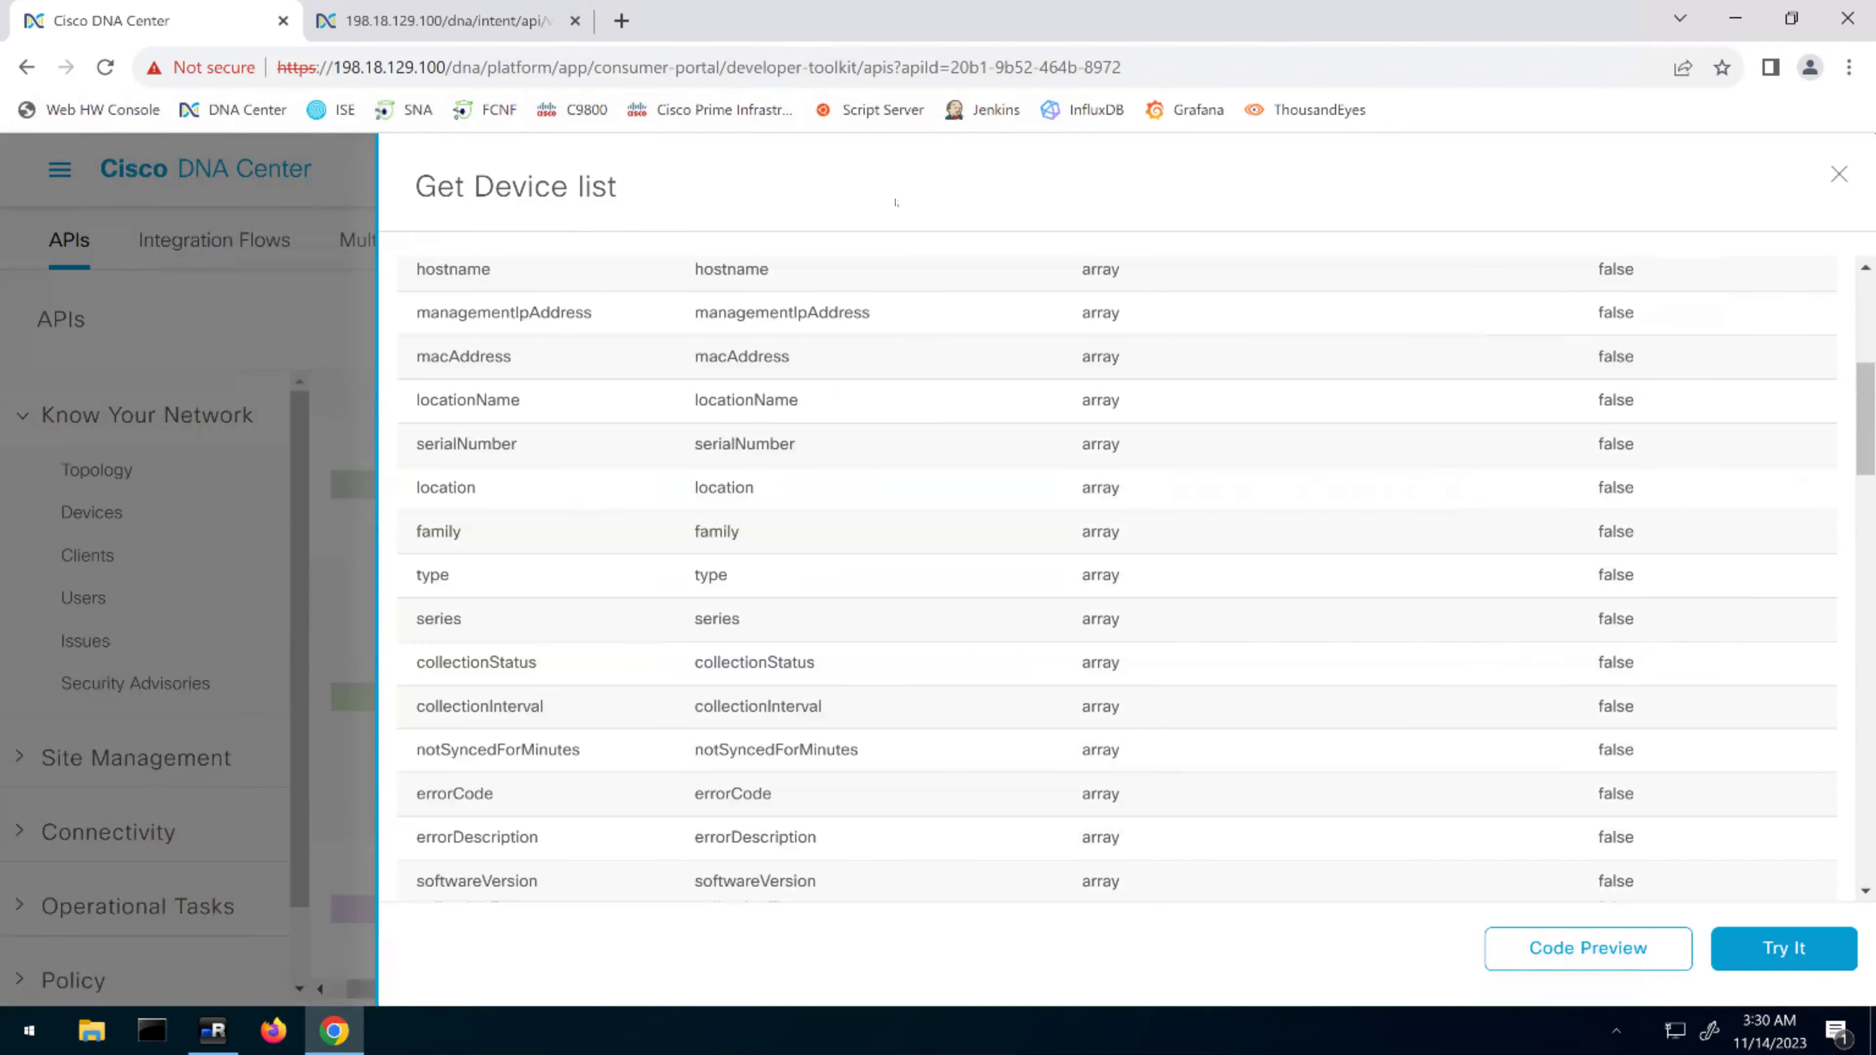
Close the Get Device list details and reload DNA Center from its bookmark
scroll(1407, 348, up, 8)
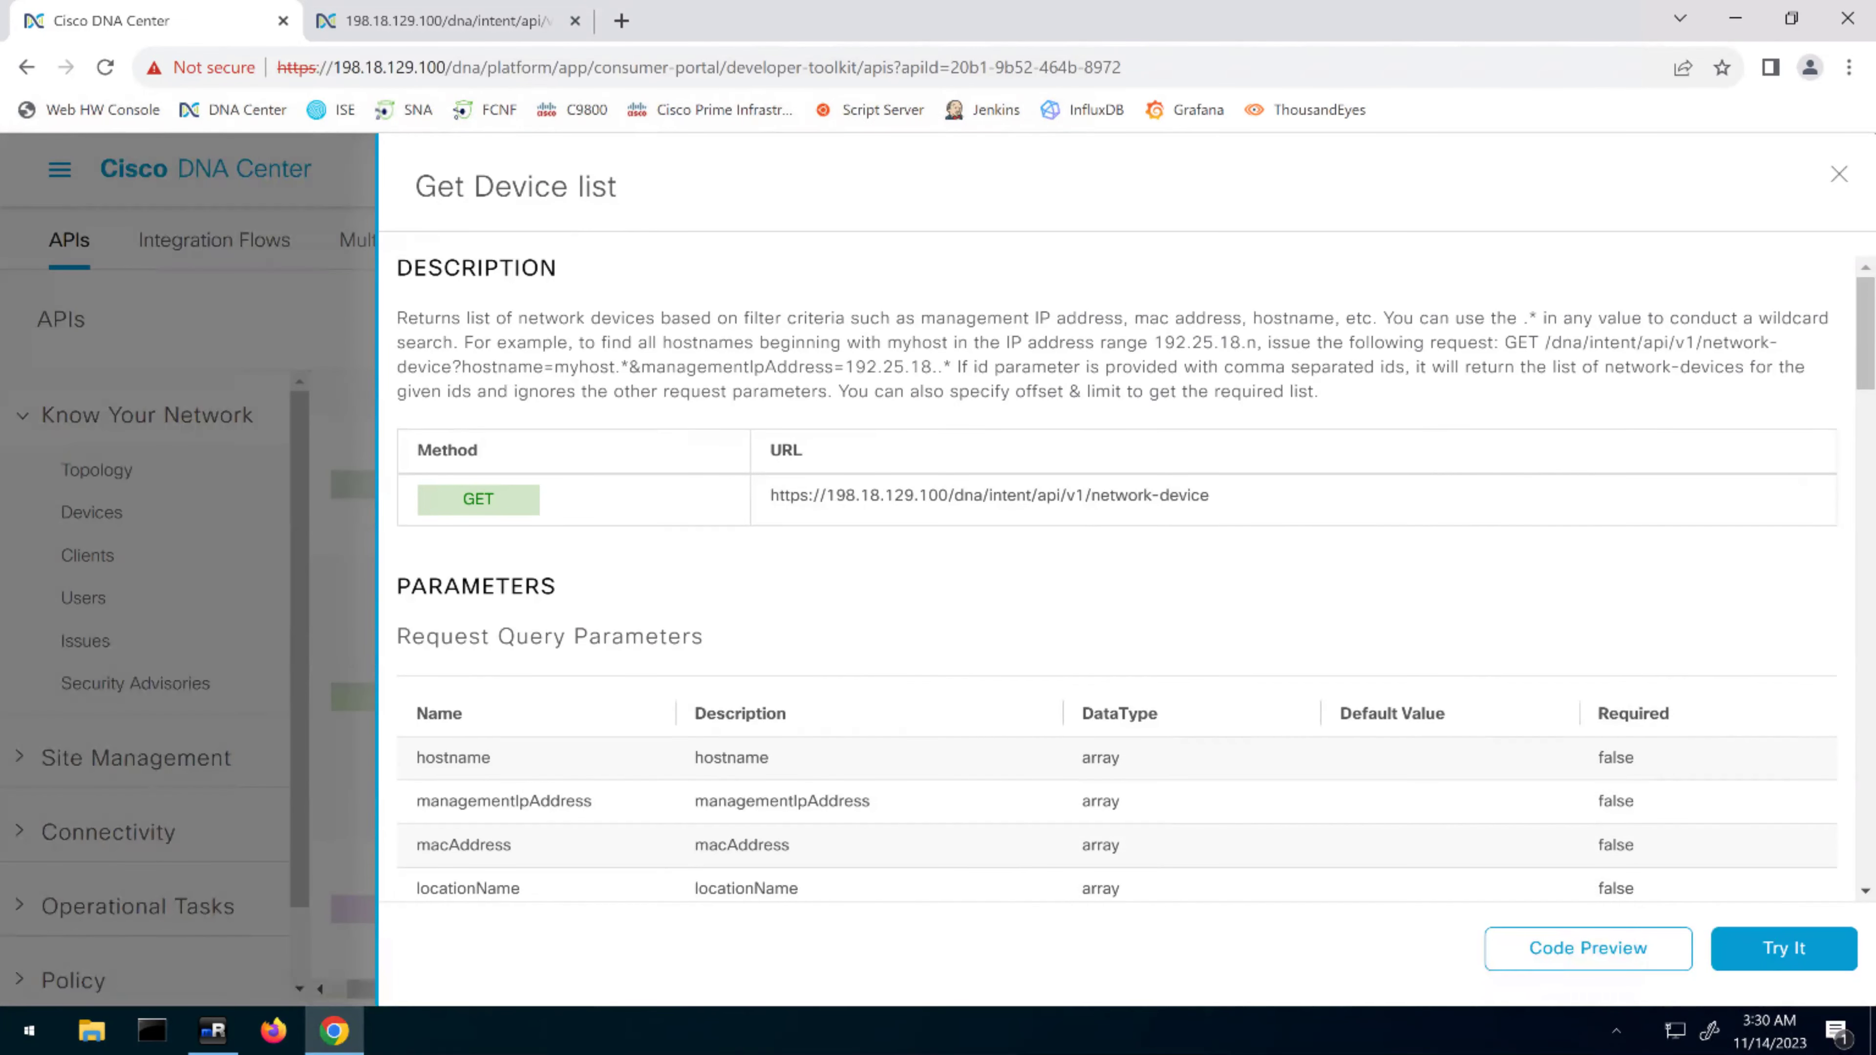
click(1838, 175)
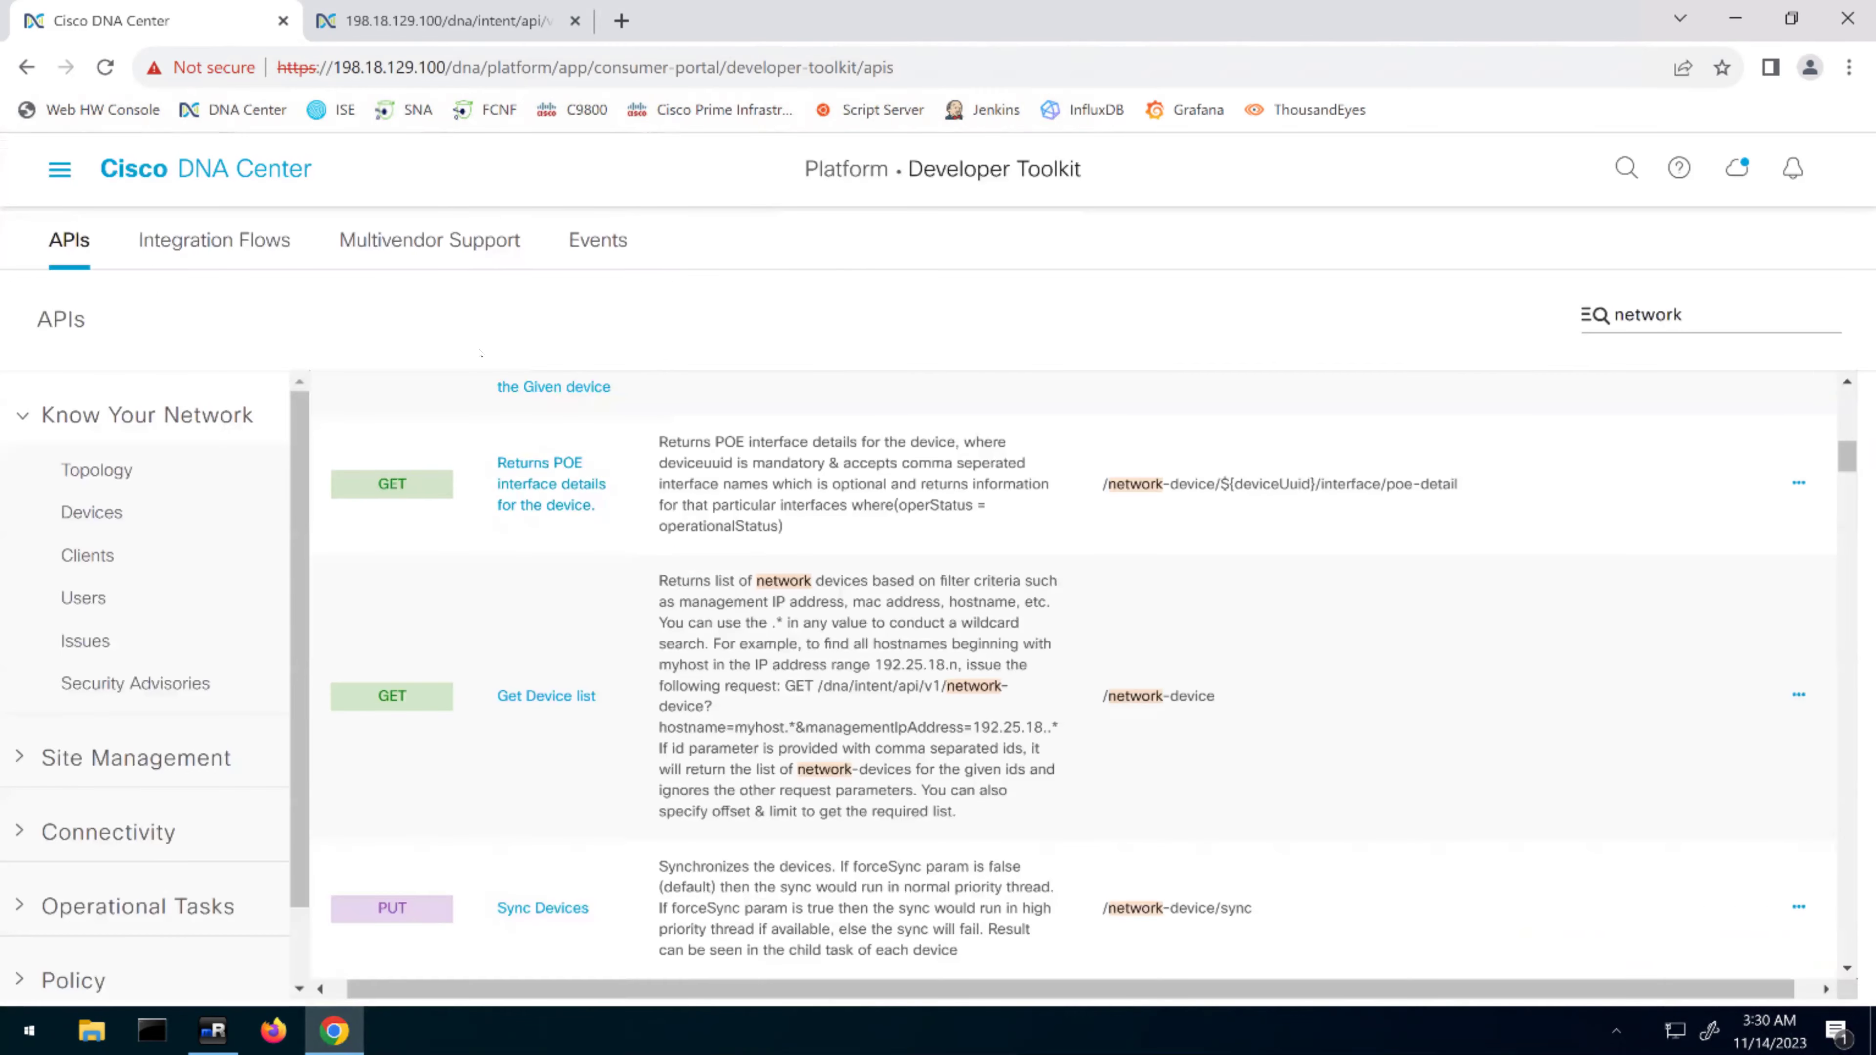
click(203, 248)
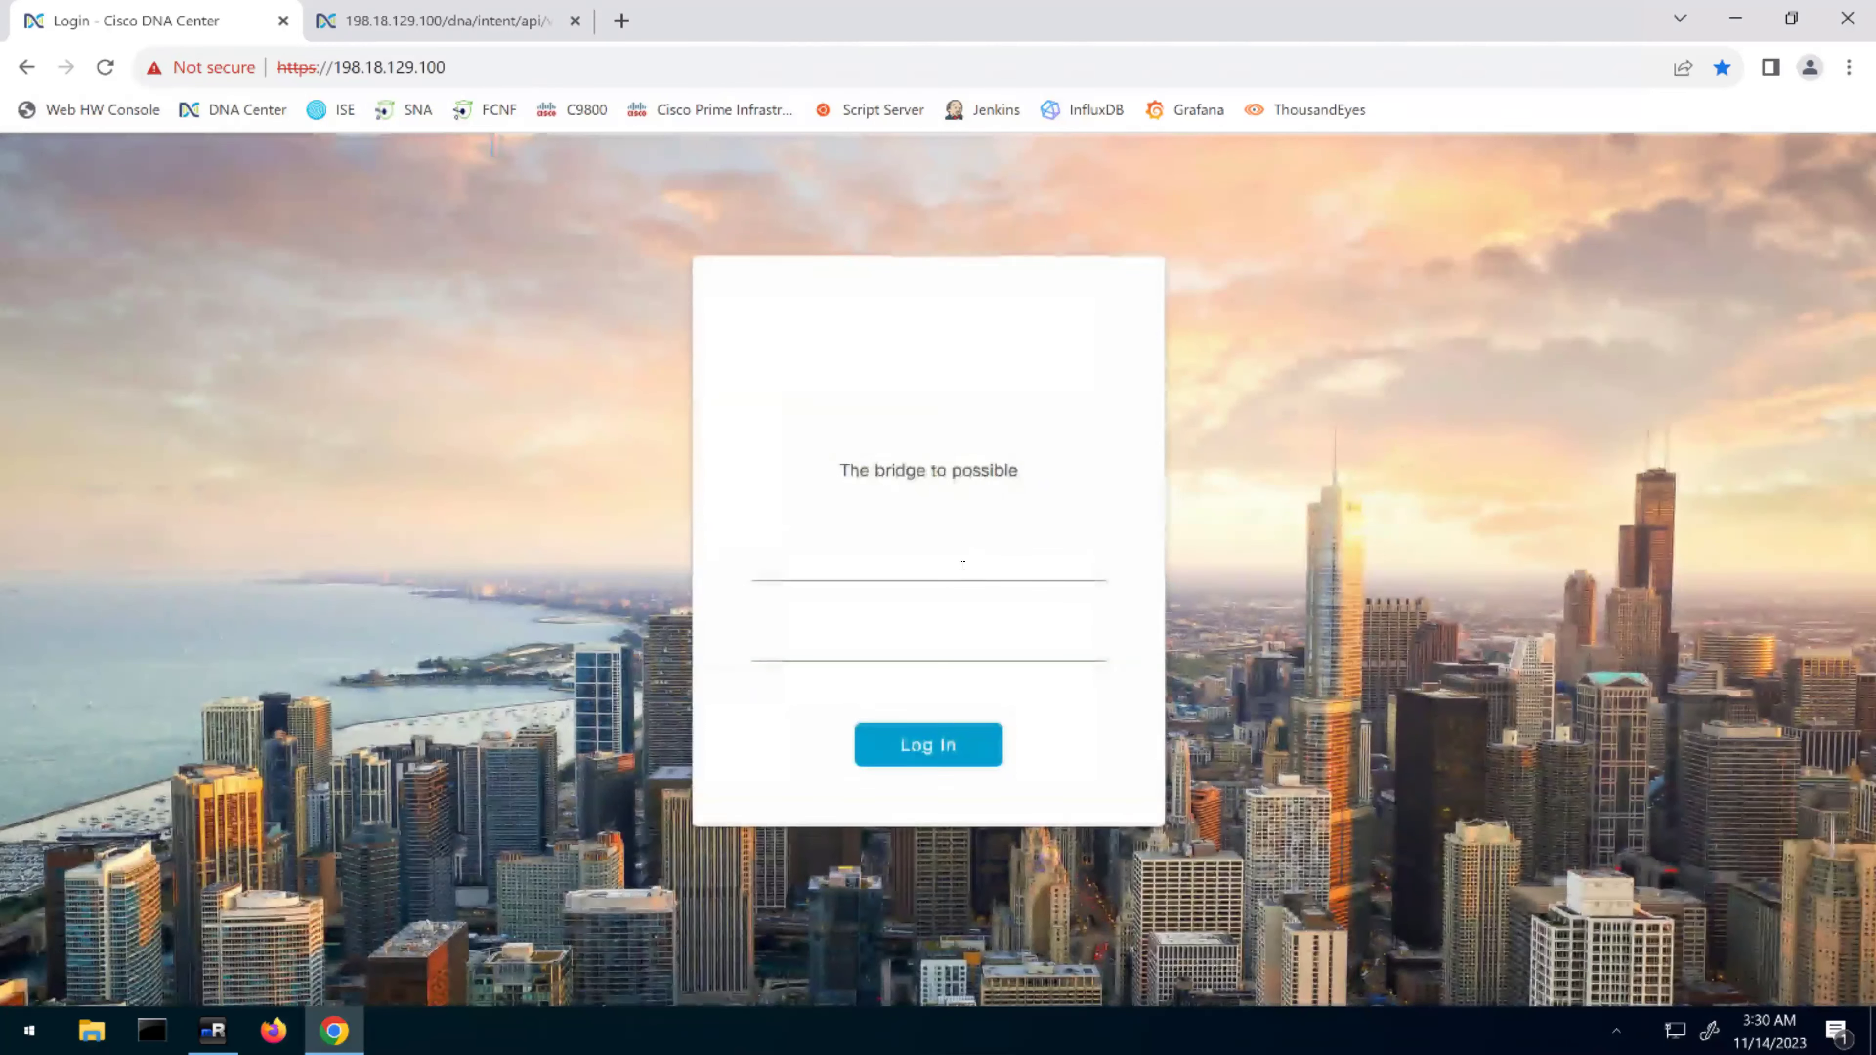
Sign in to DNA Center with the account's username and password
click(945, 561)
text(admin)
key(Tab)
text(C1sco12345)
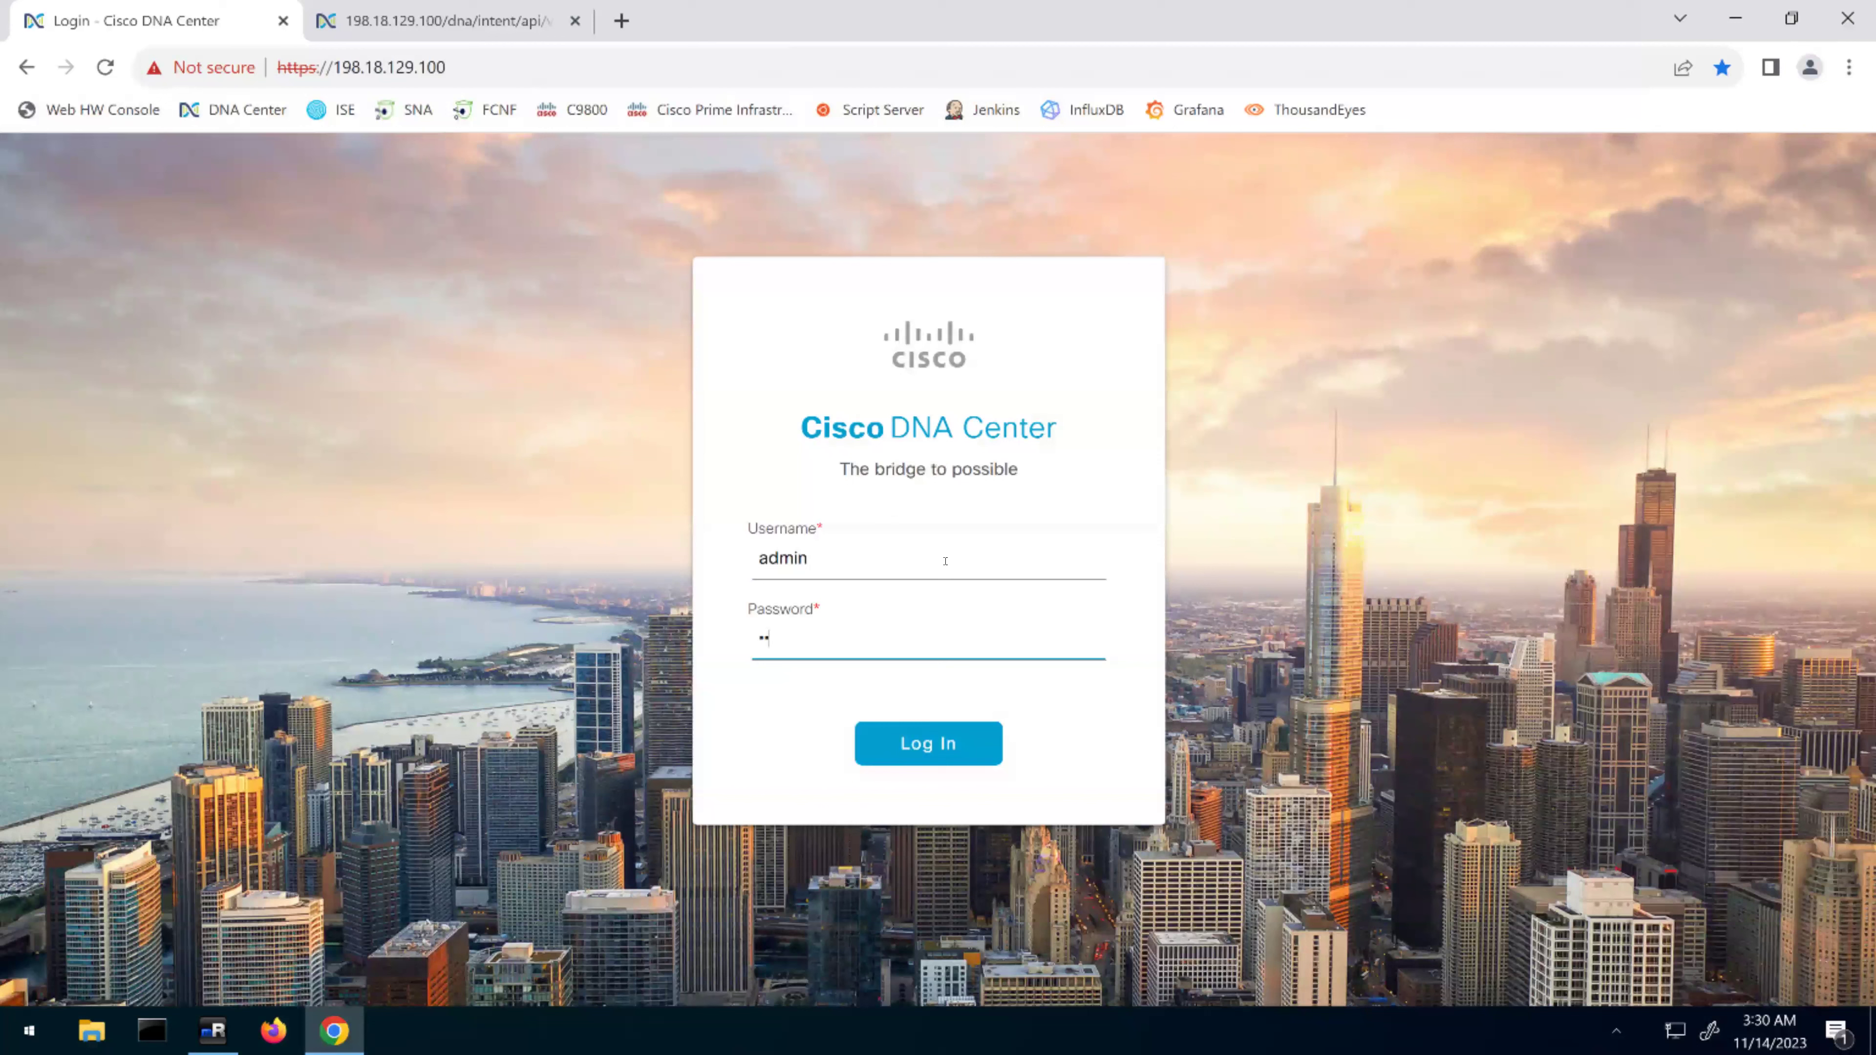
key(Return)
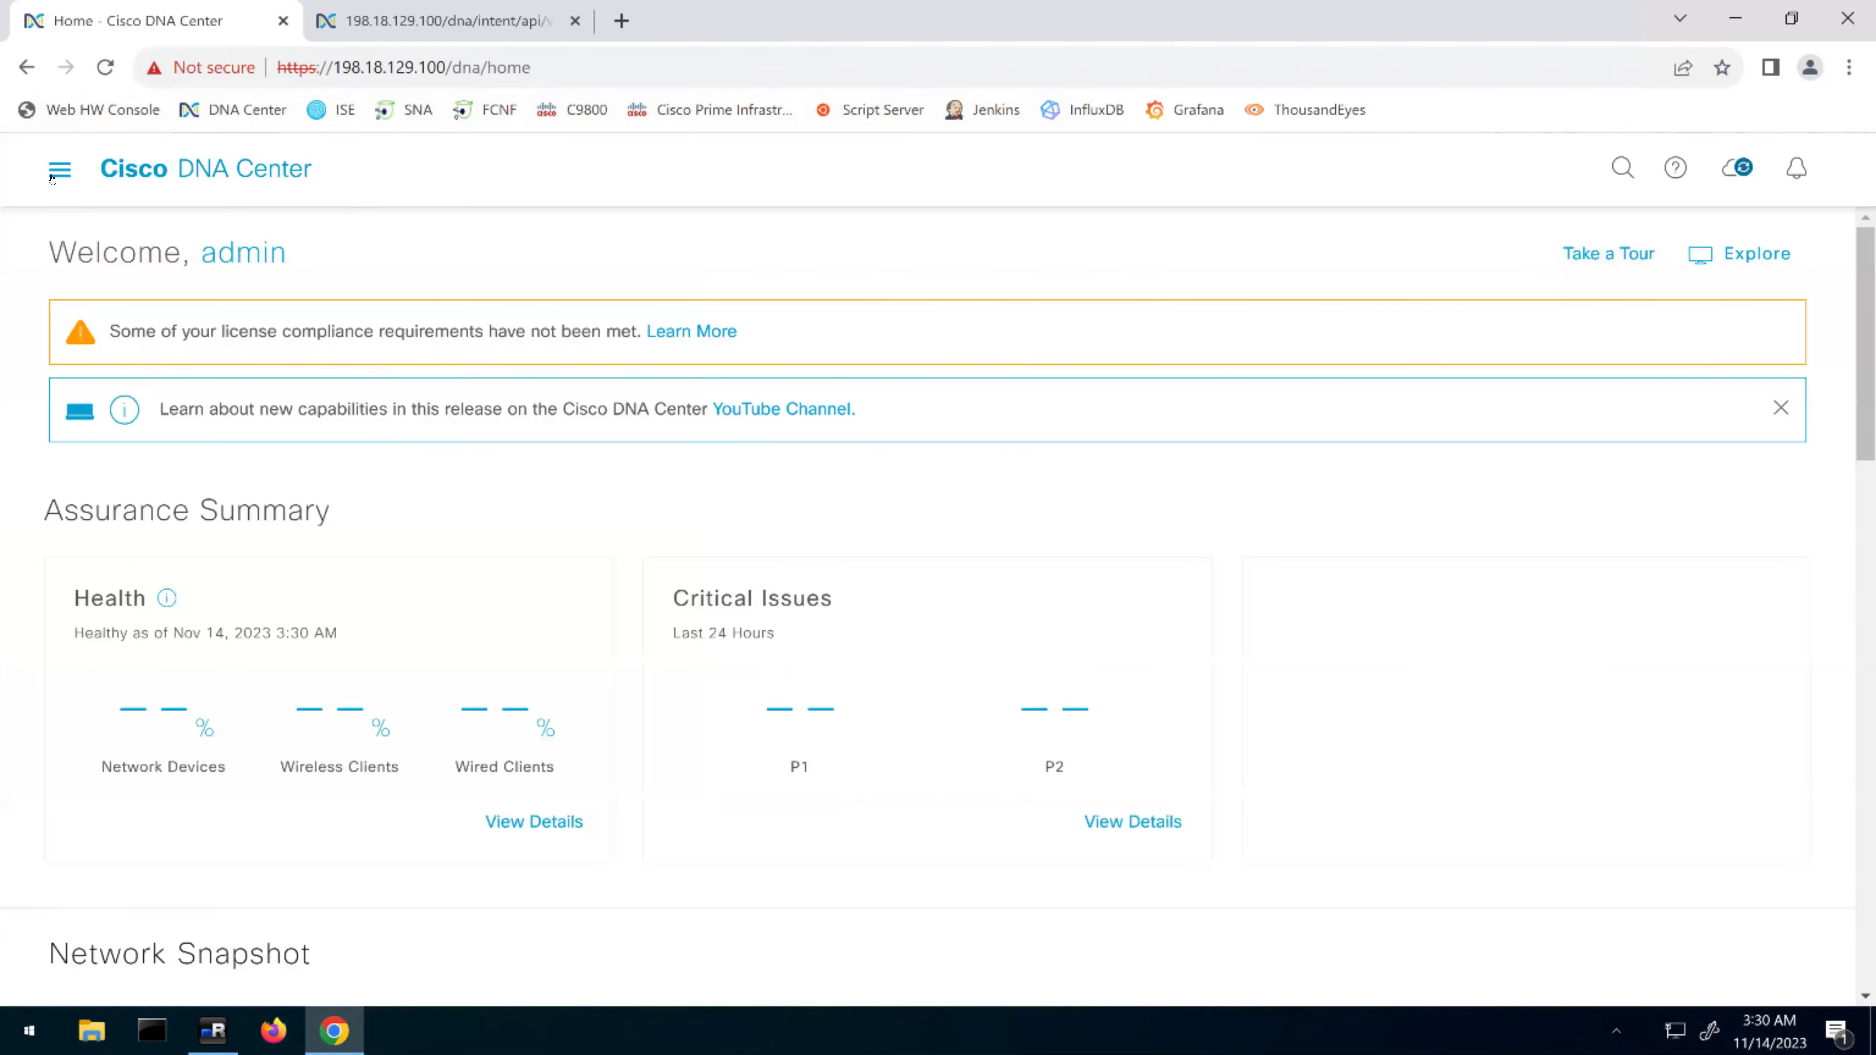
Go to Platform > Developer Toolkit from the main navigation menu
click(53, 174)
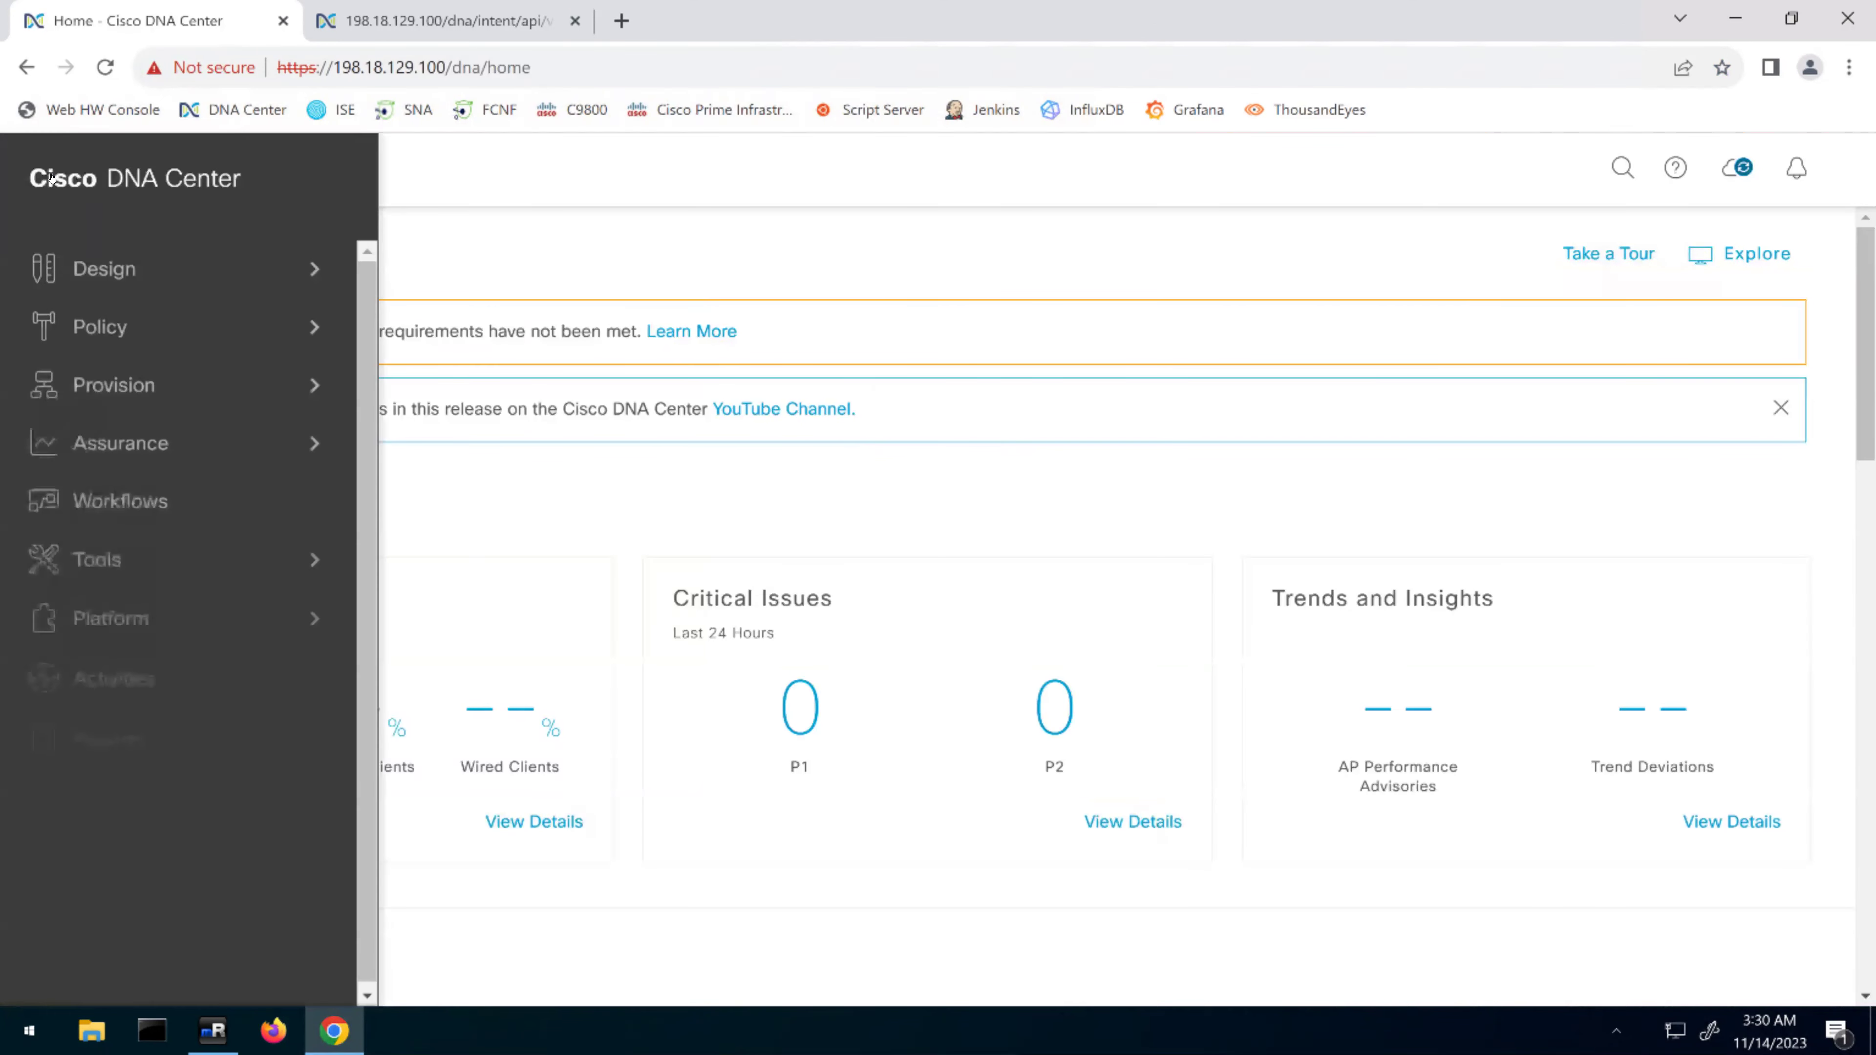
click(100, 613)
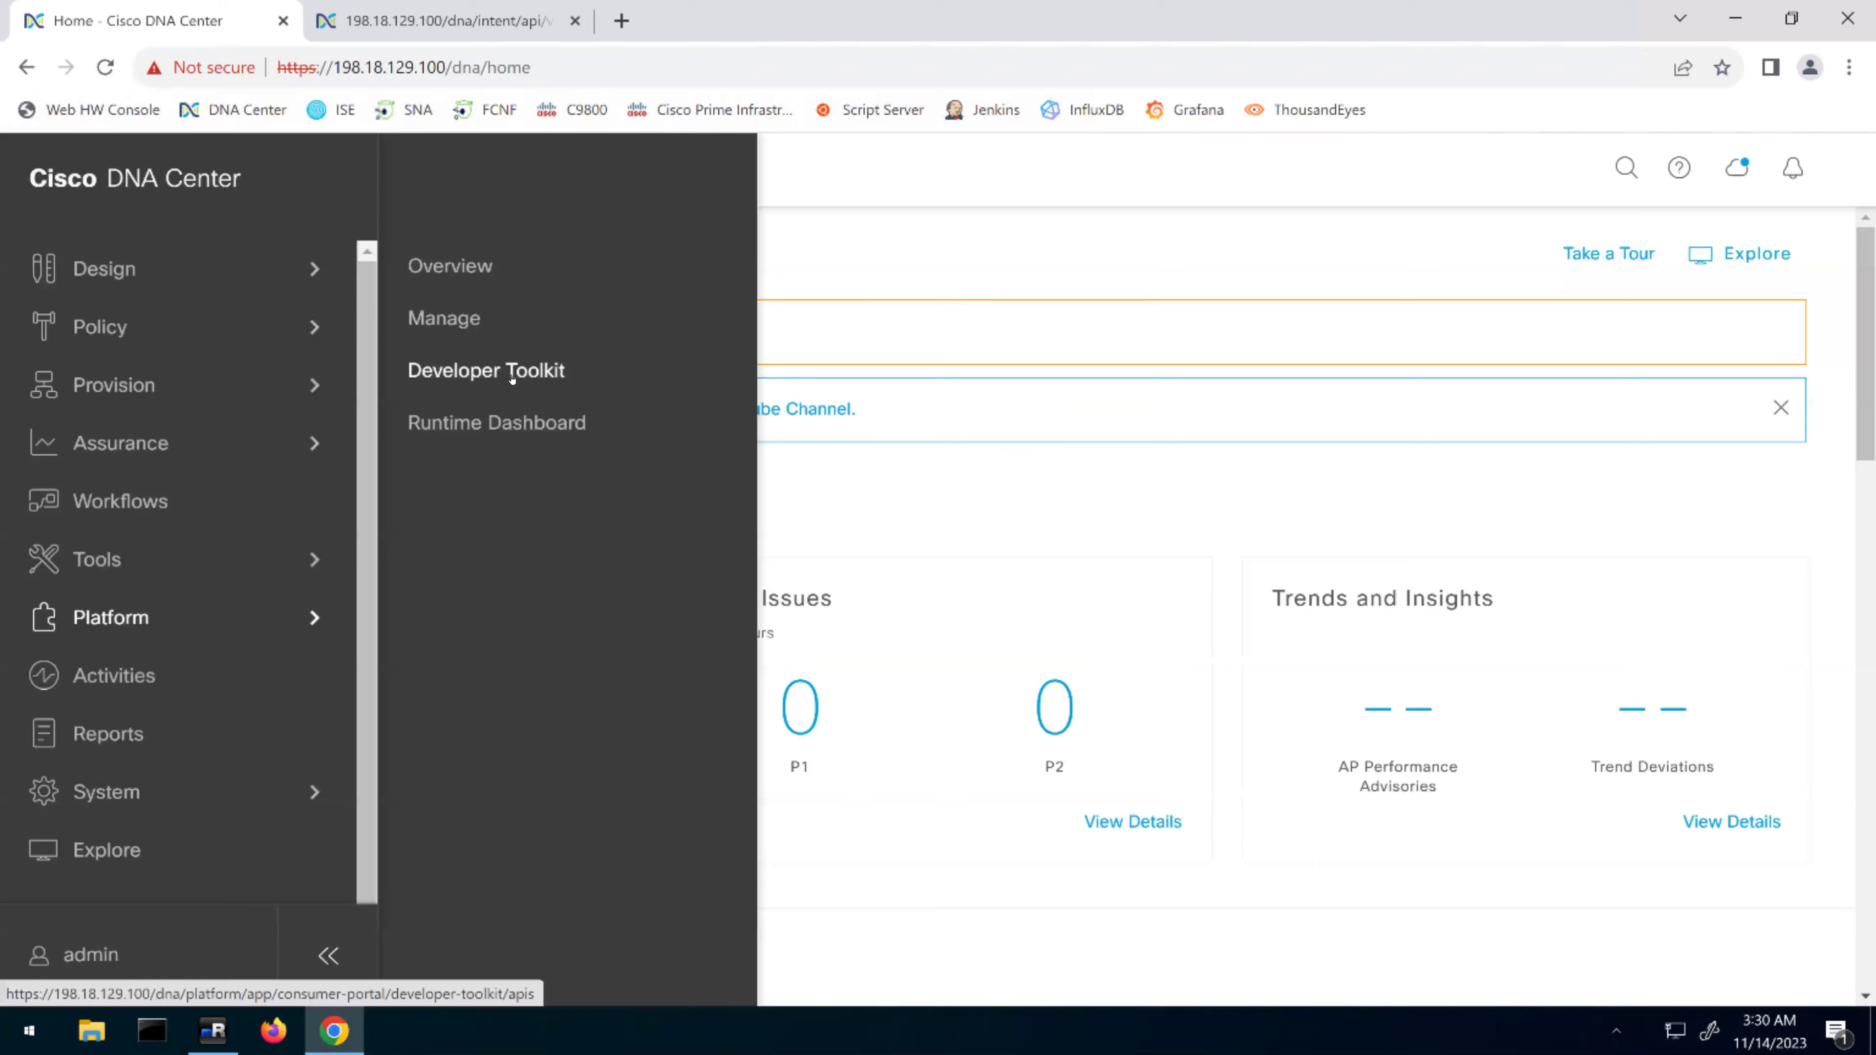
click(512, 373)
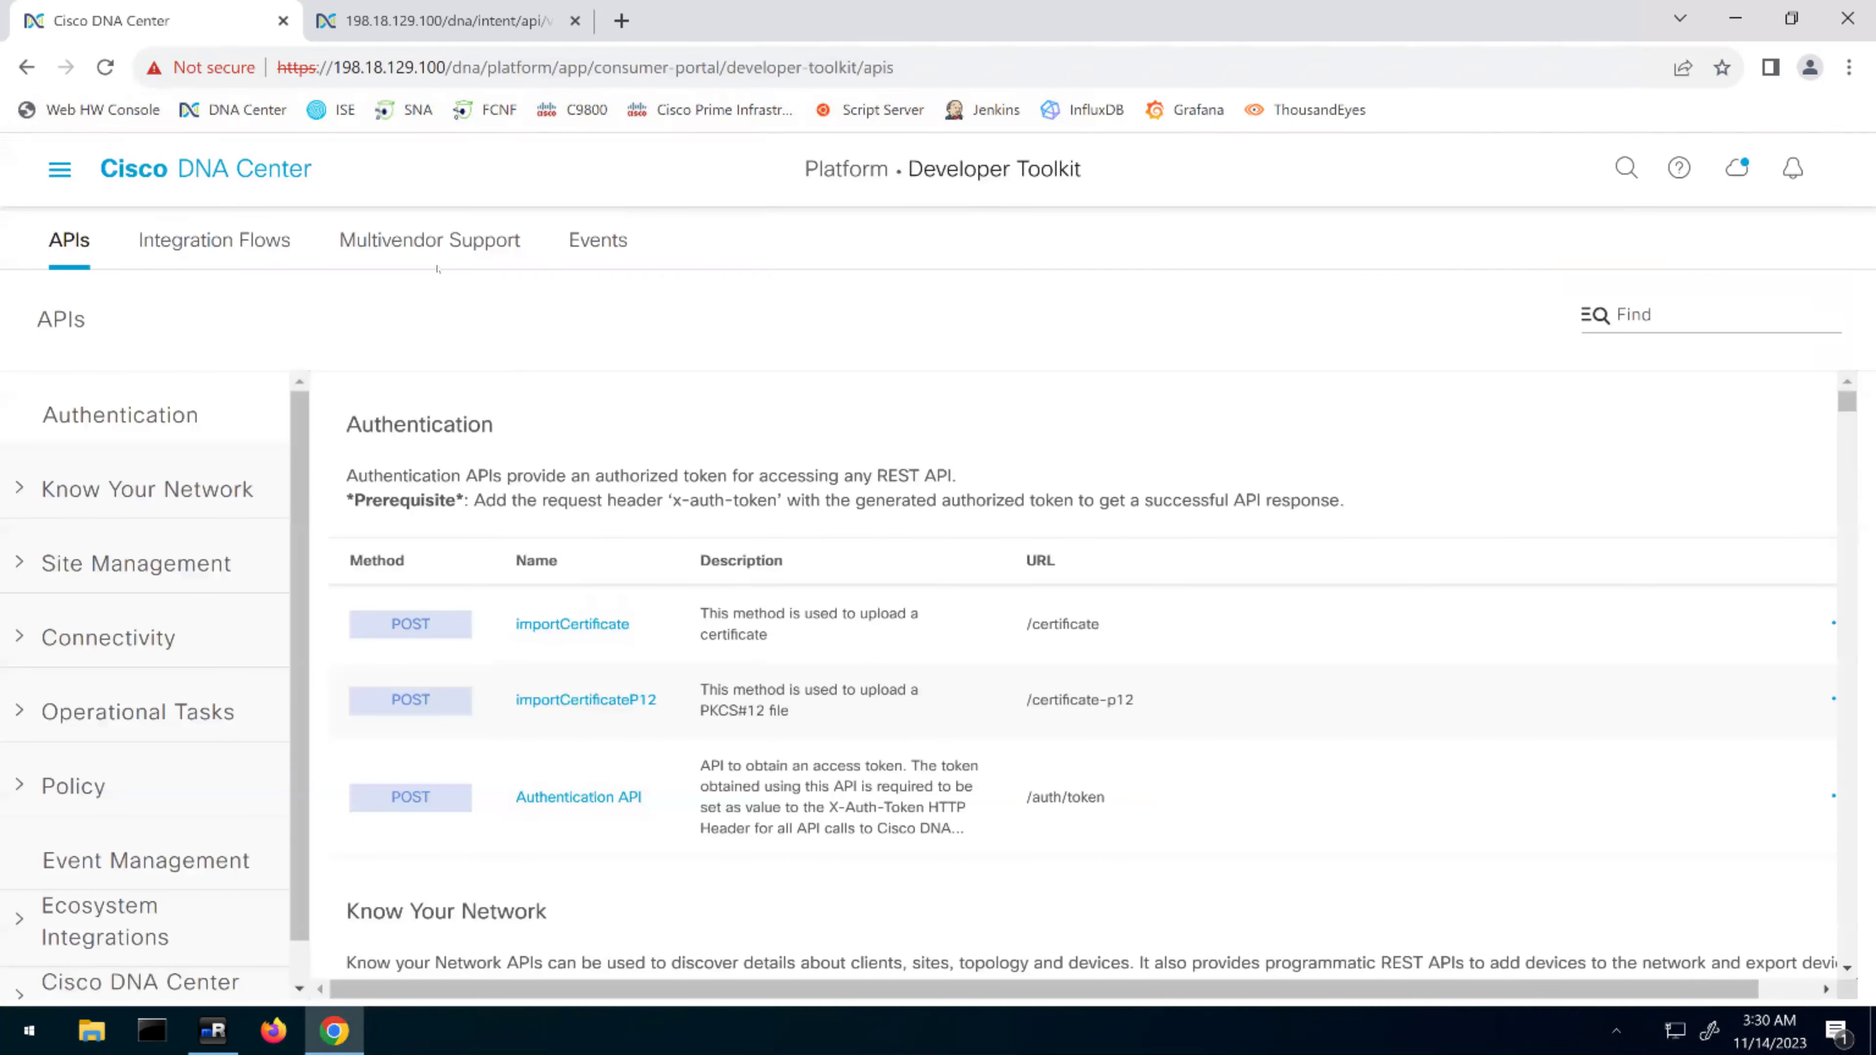
Browse the Multivendor Support, Integration Flows and Events tabs, then follow the Integration Flows 'here' link
click(430, 241)
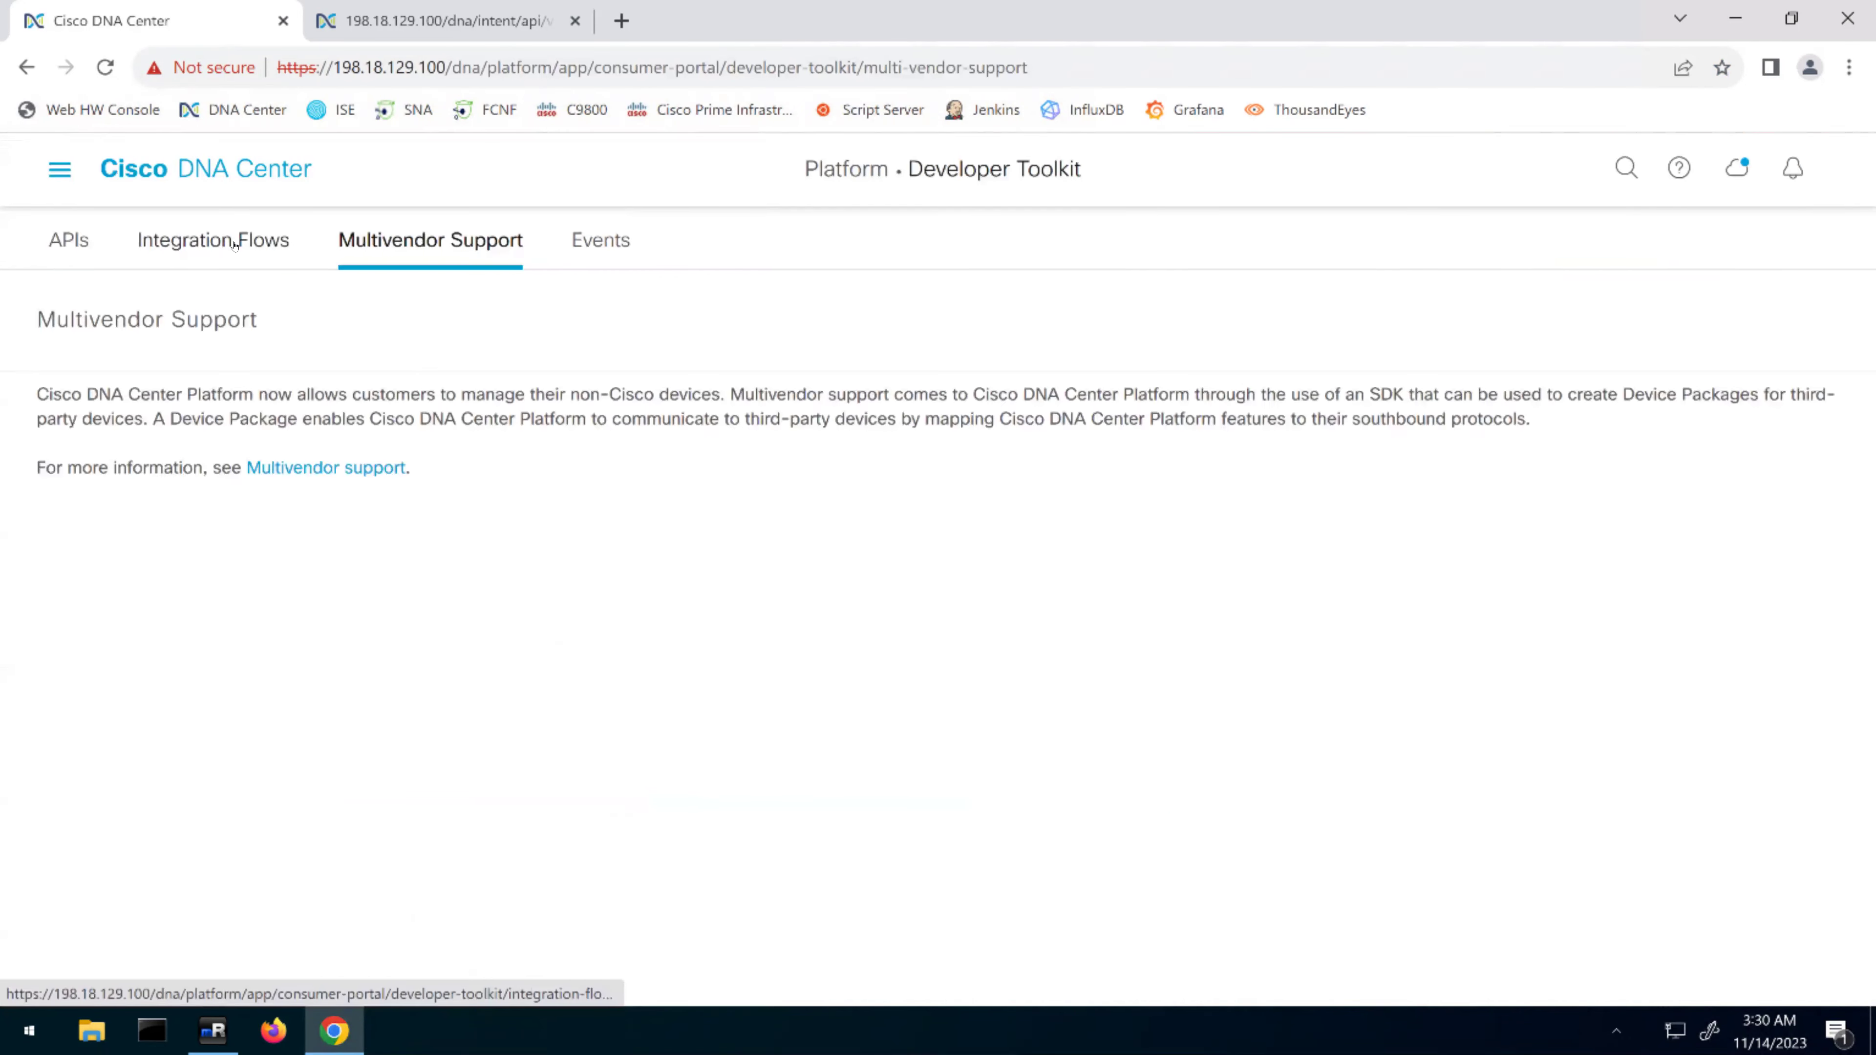
click(235, 246)
click(419, 243)
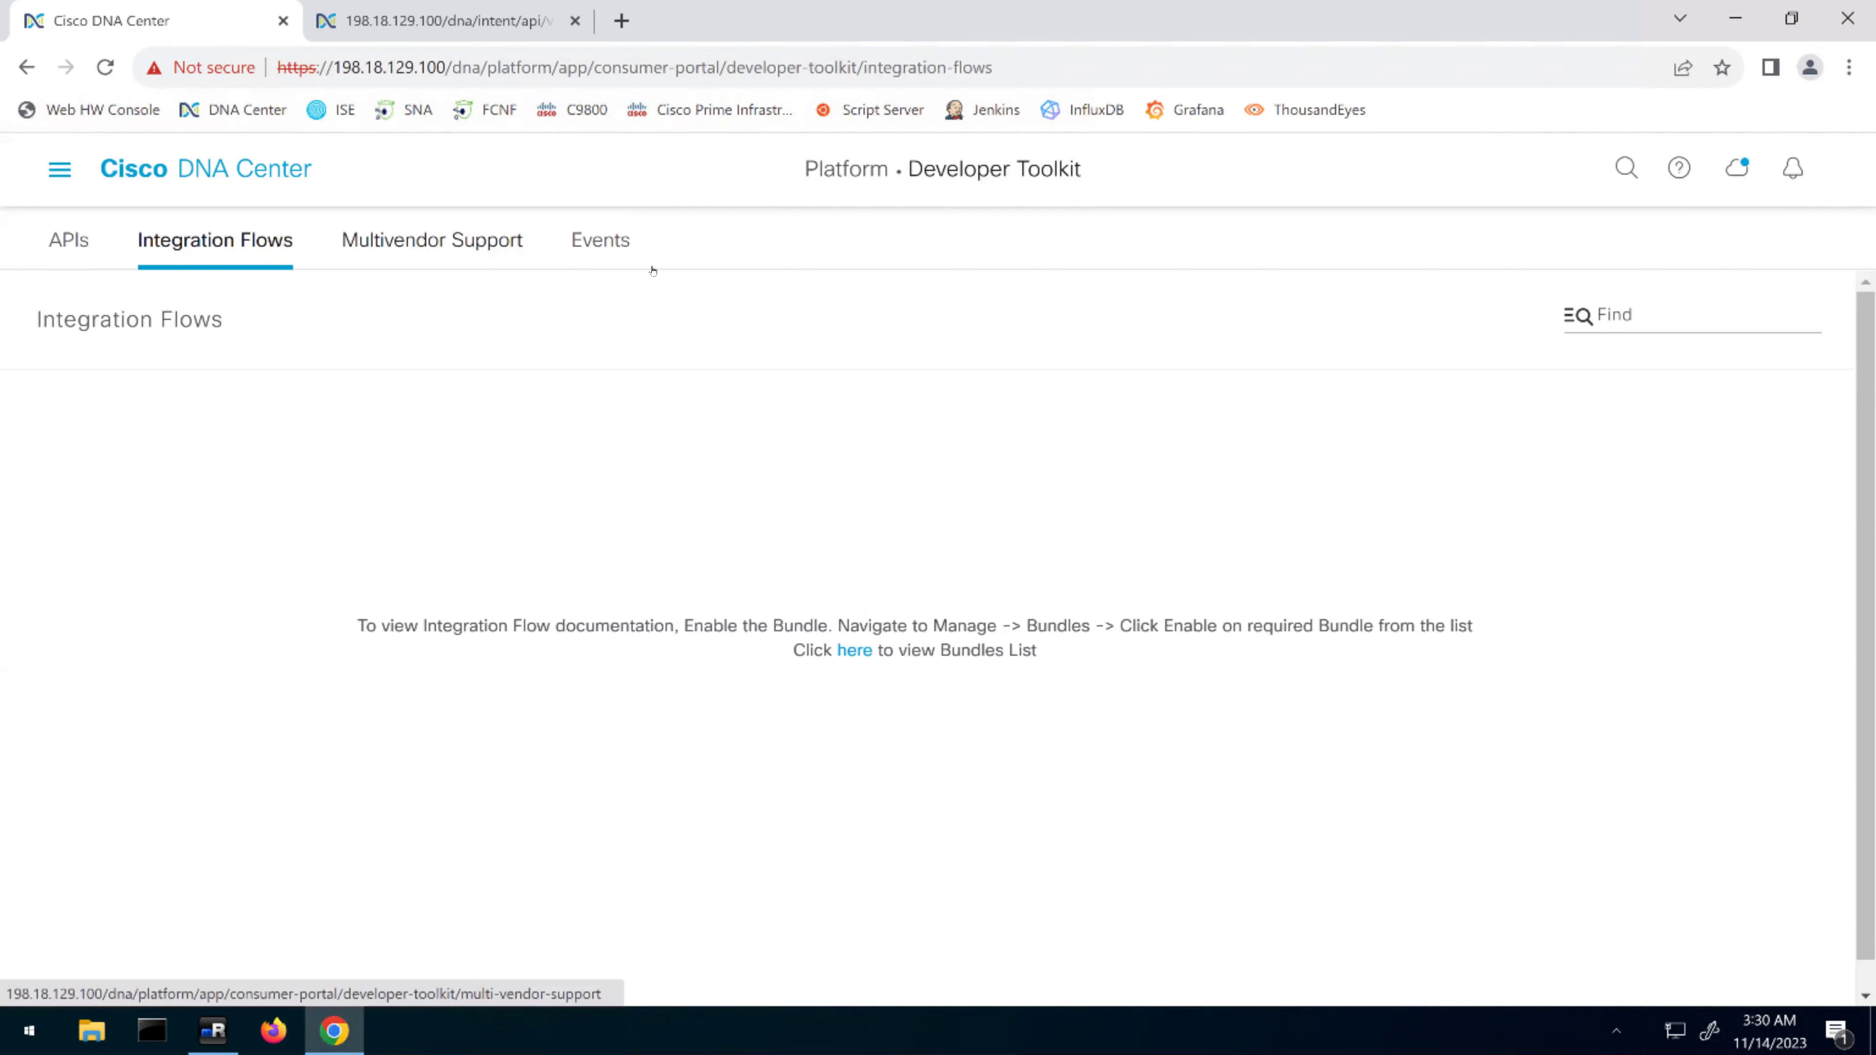
click(604, 244)
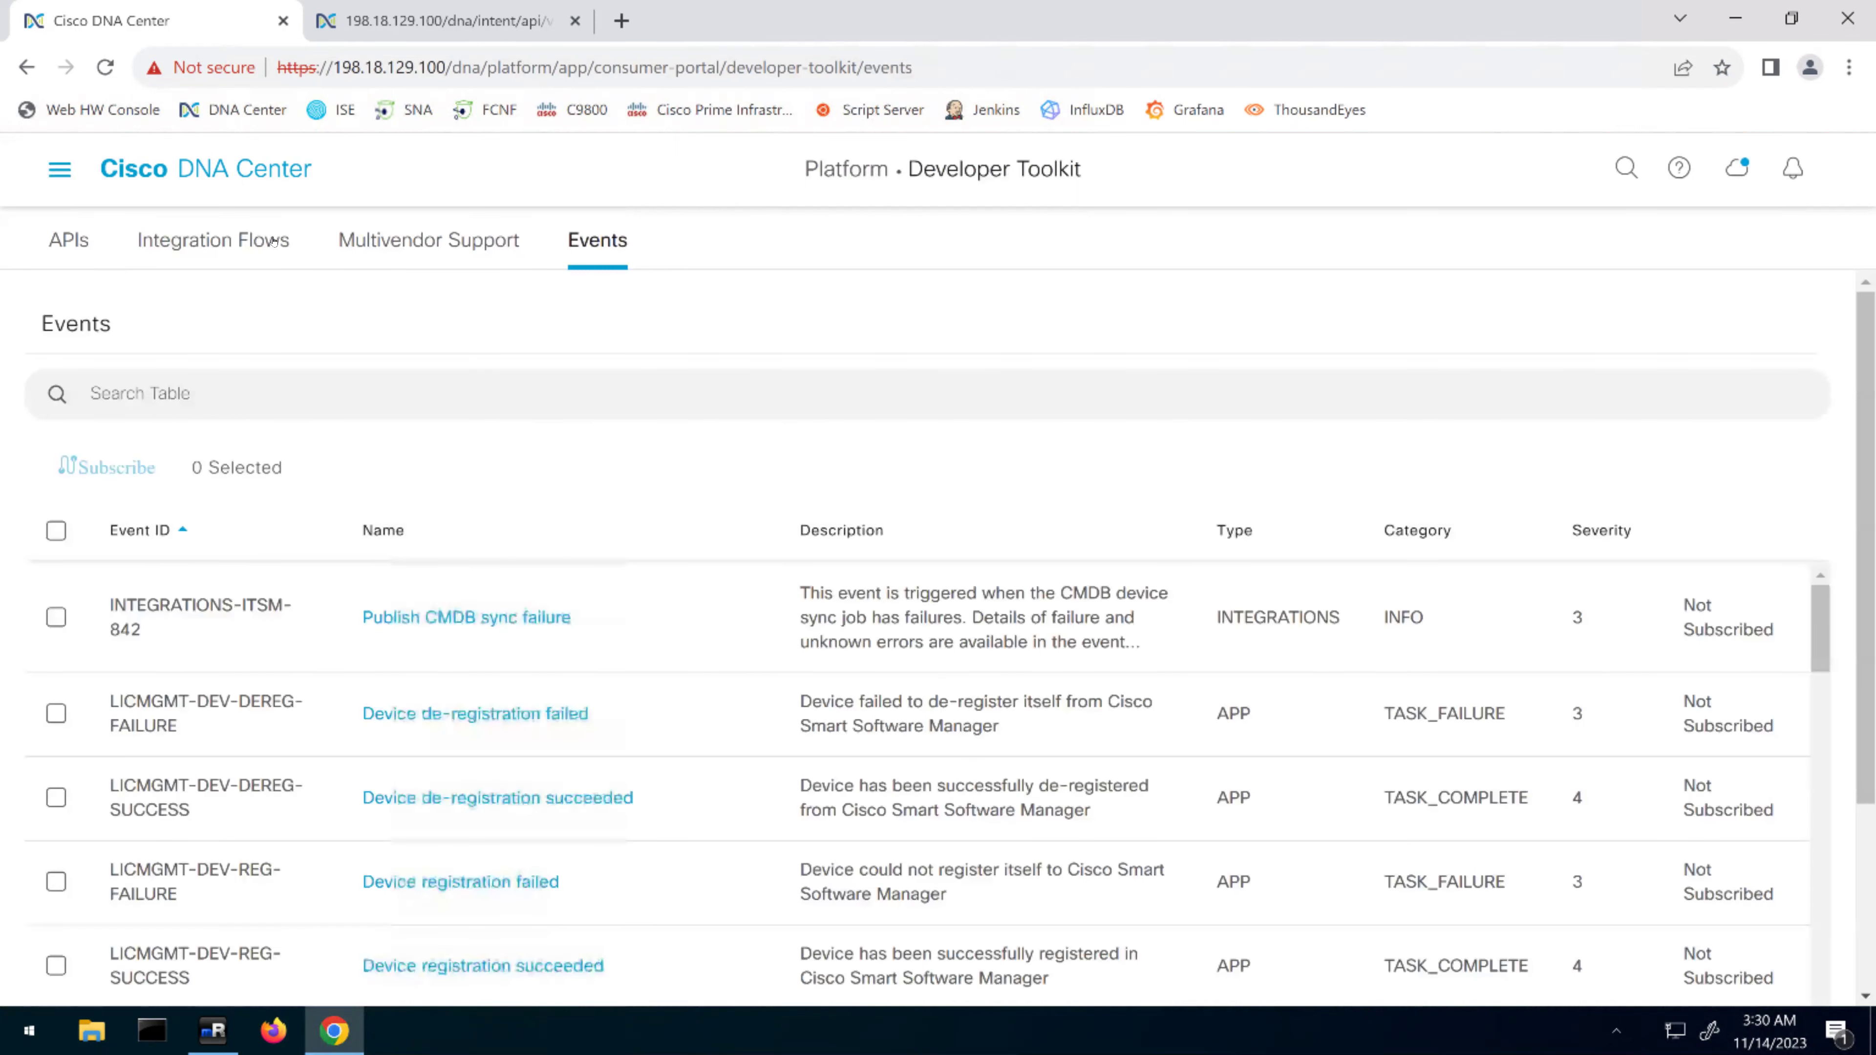
click(273, 240)
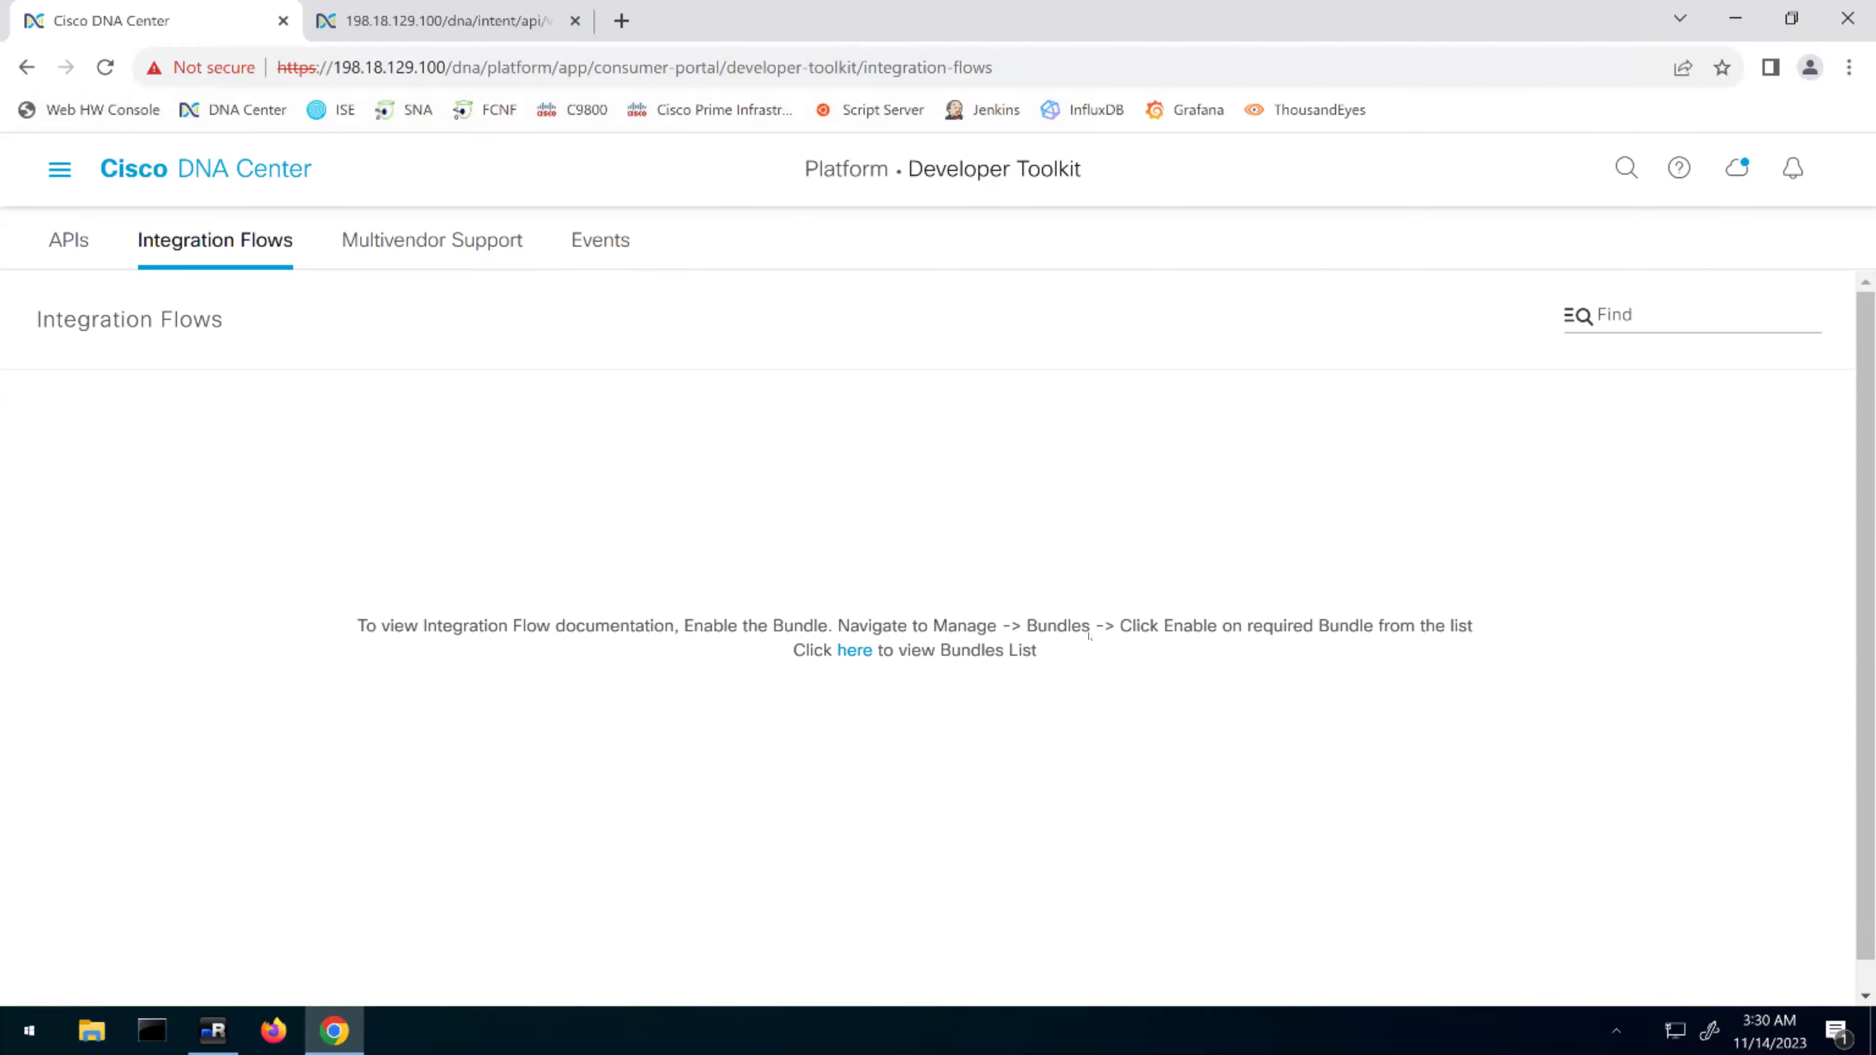
click(853, 650)
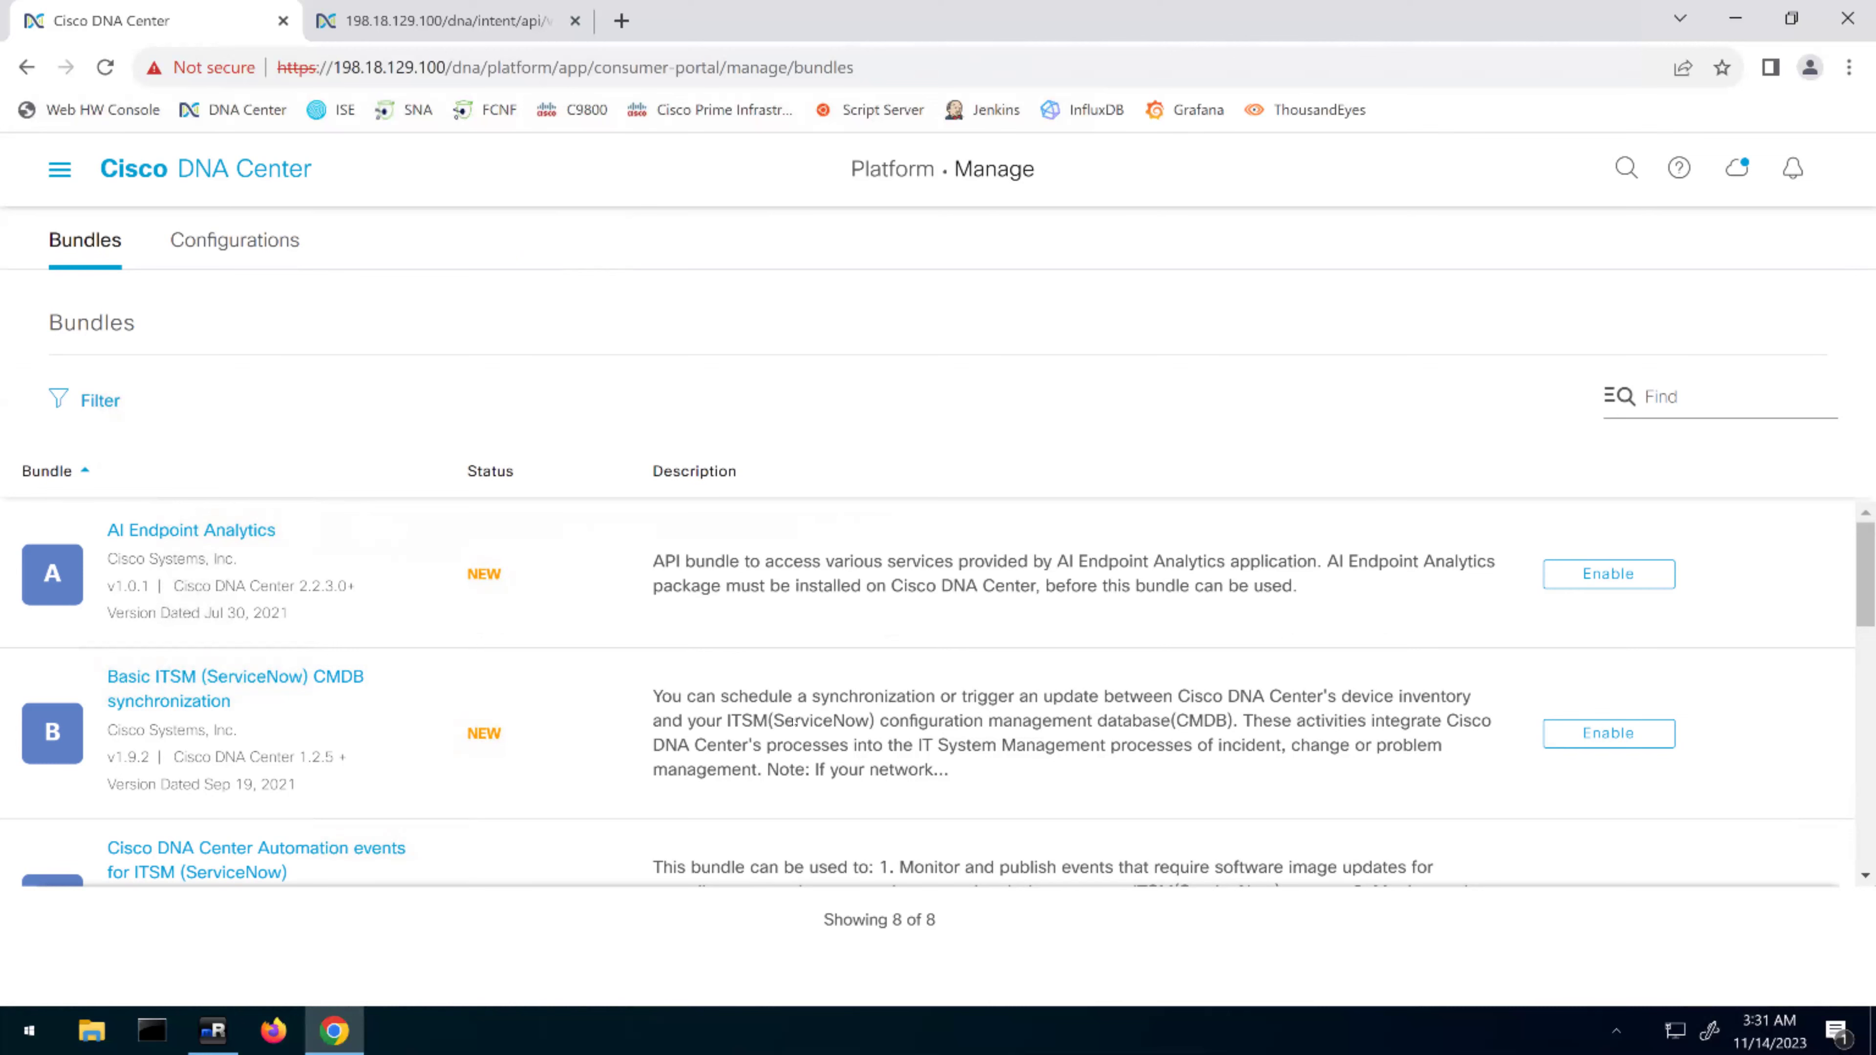
Scroll through the bundles list, then switch to the Platform Manage Configurations tab
scroll(804, 720, down, 2)
scroll(853, 730, down, 2)
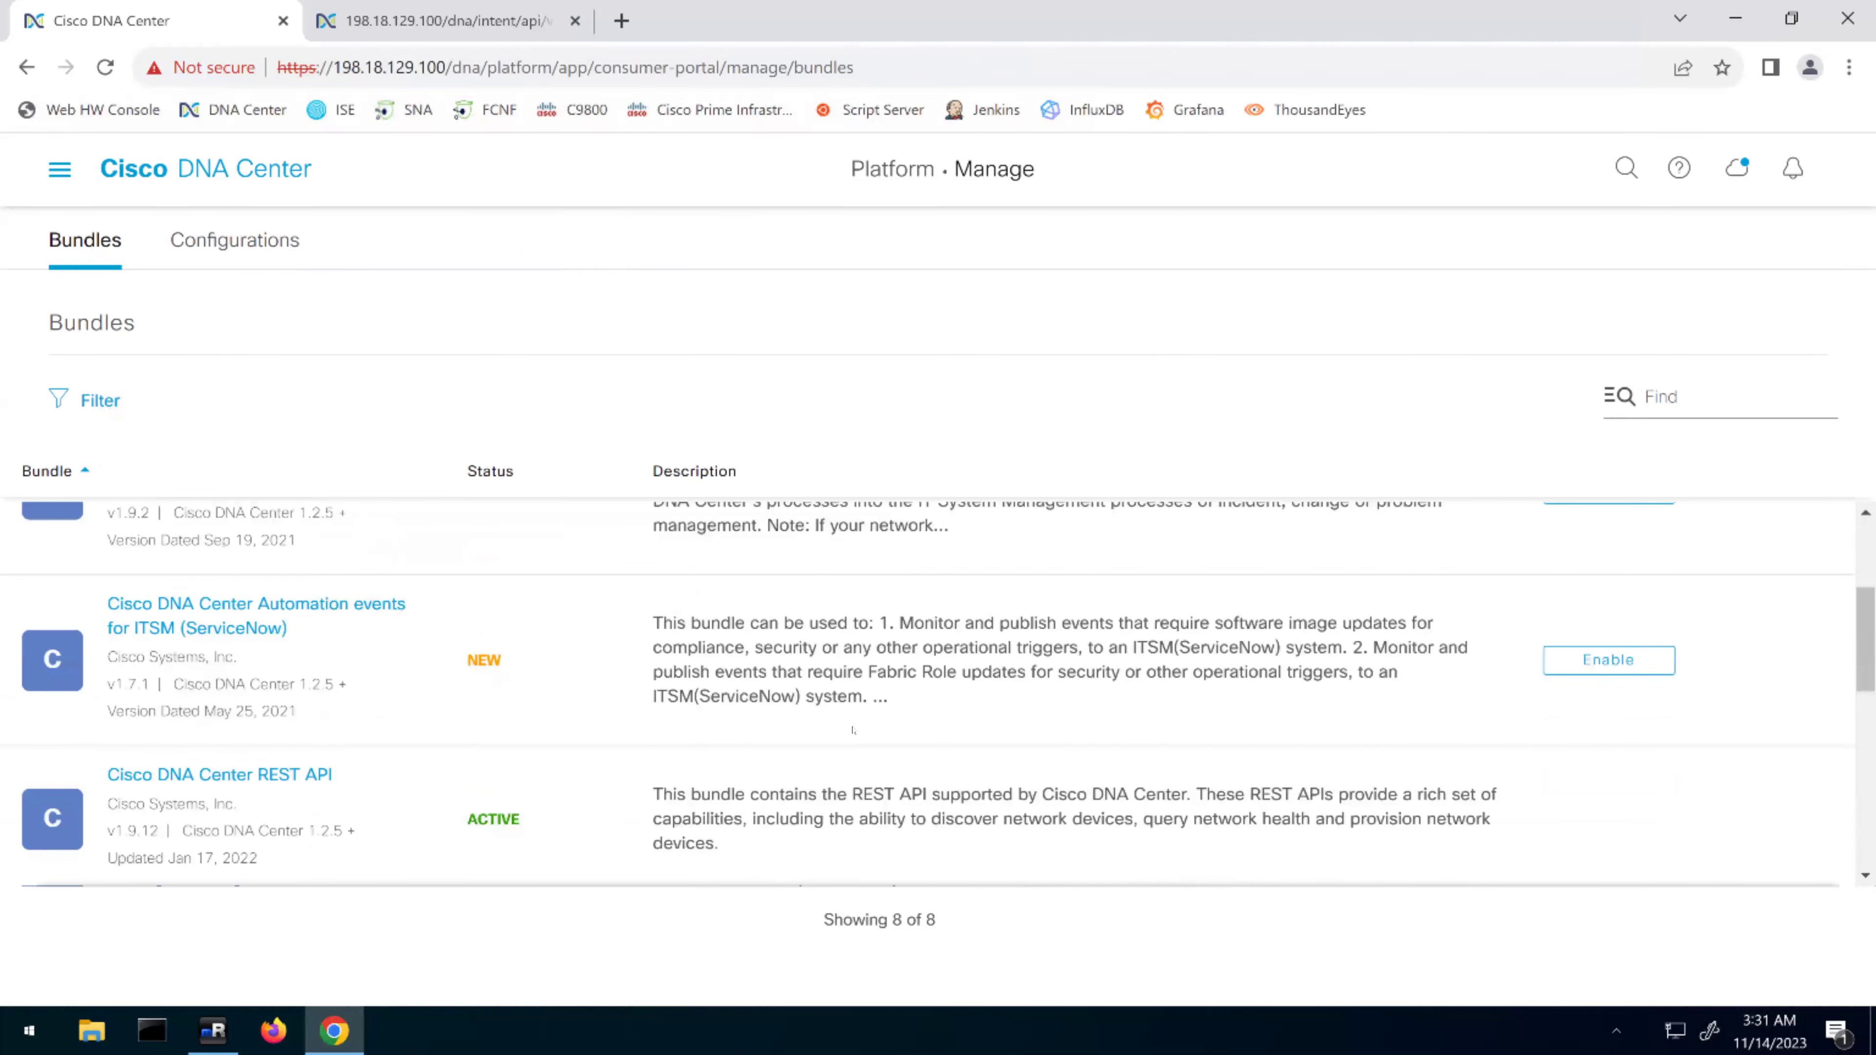
scroll(855, 730, down, 4)
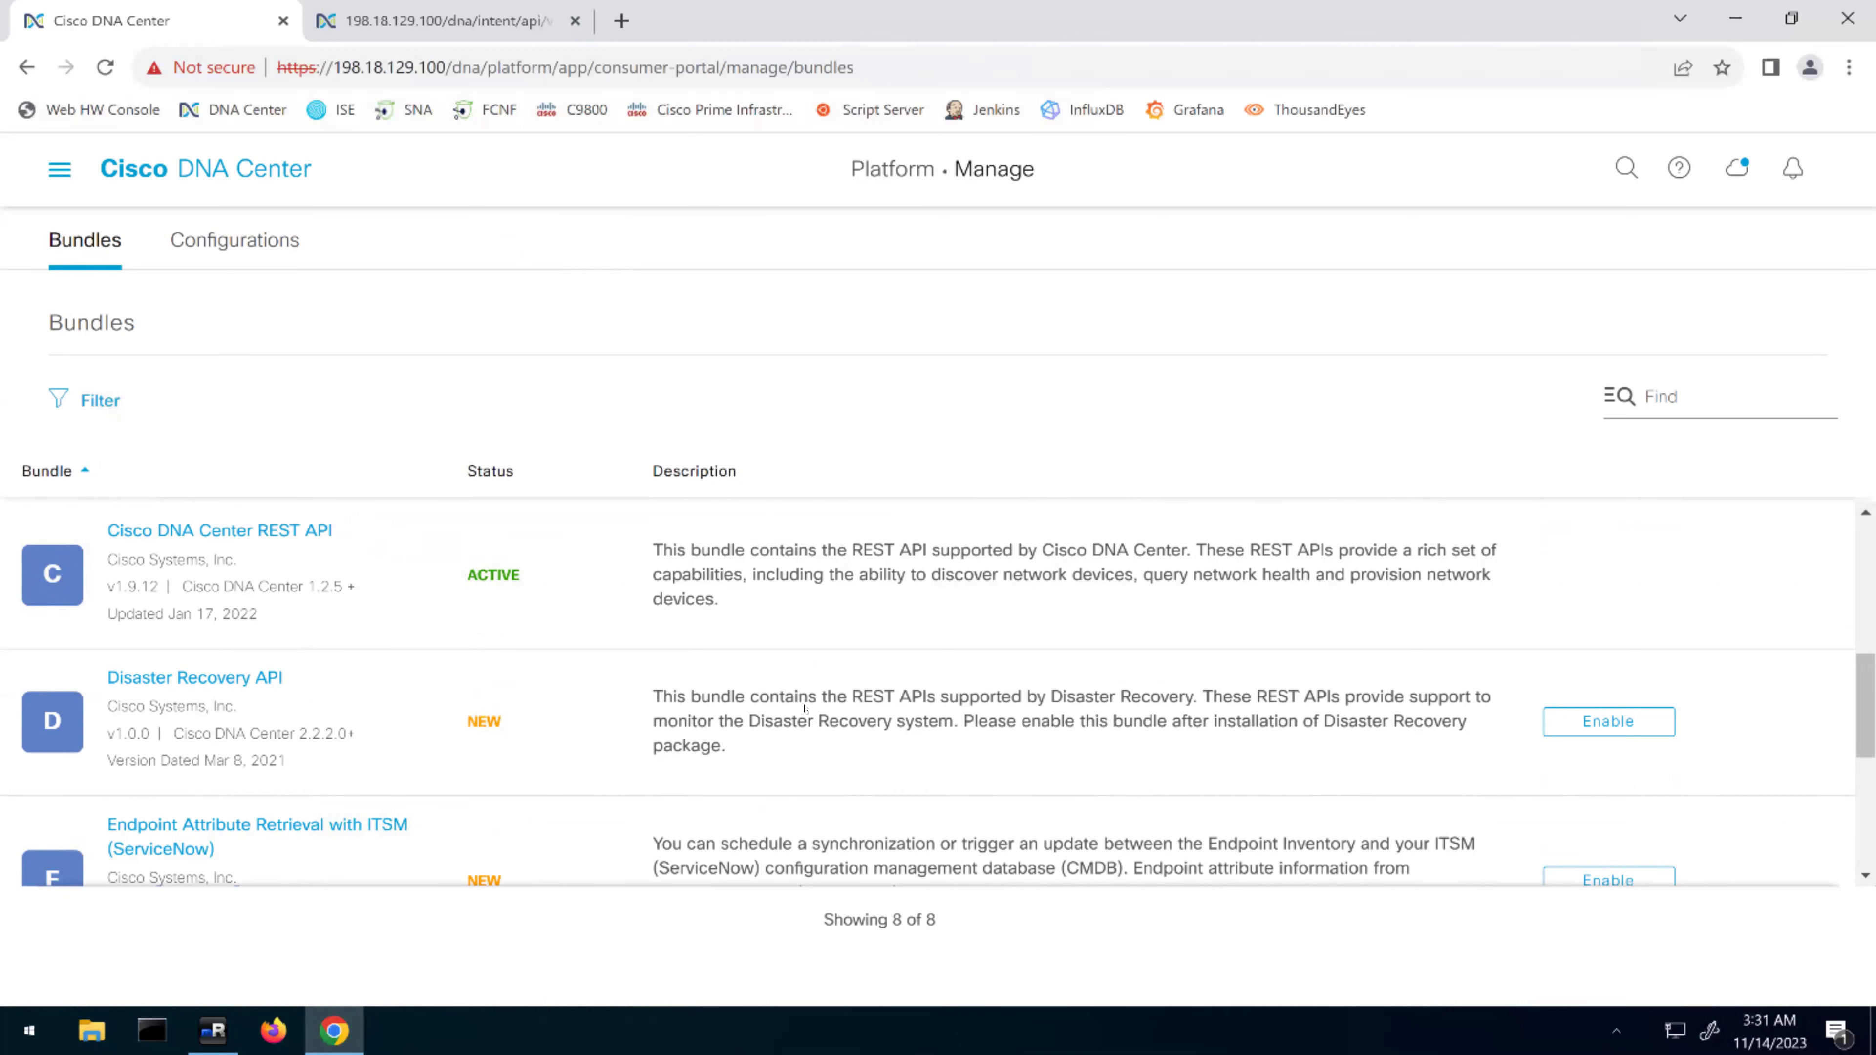
scroll(564, 640, down, 2)
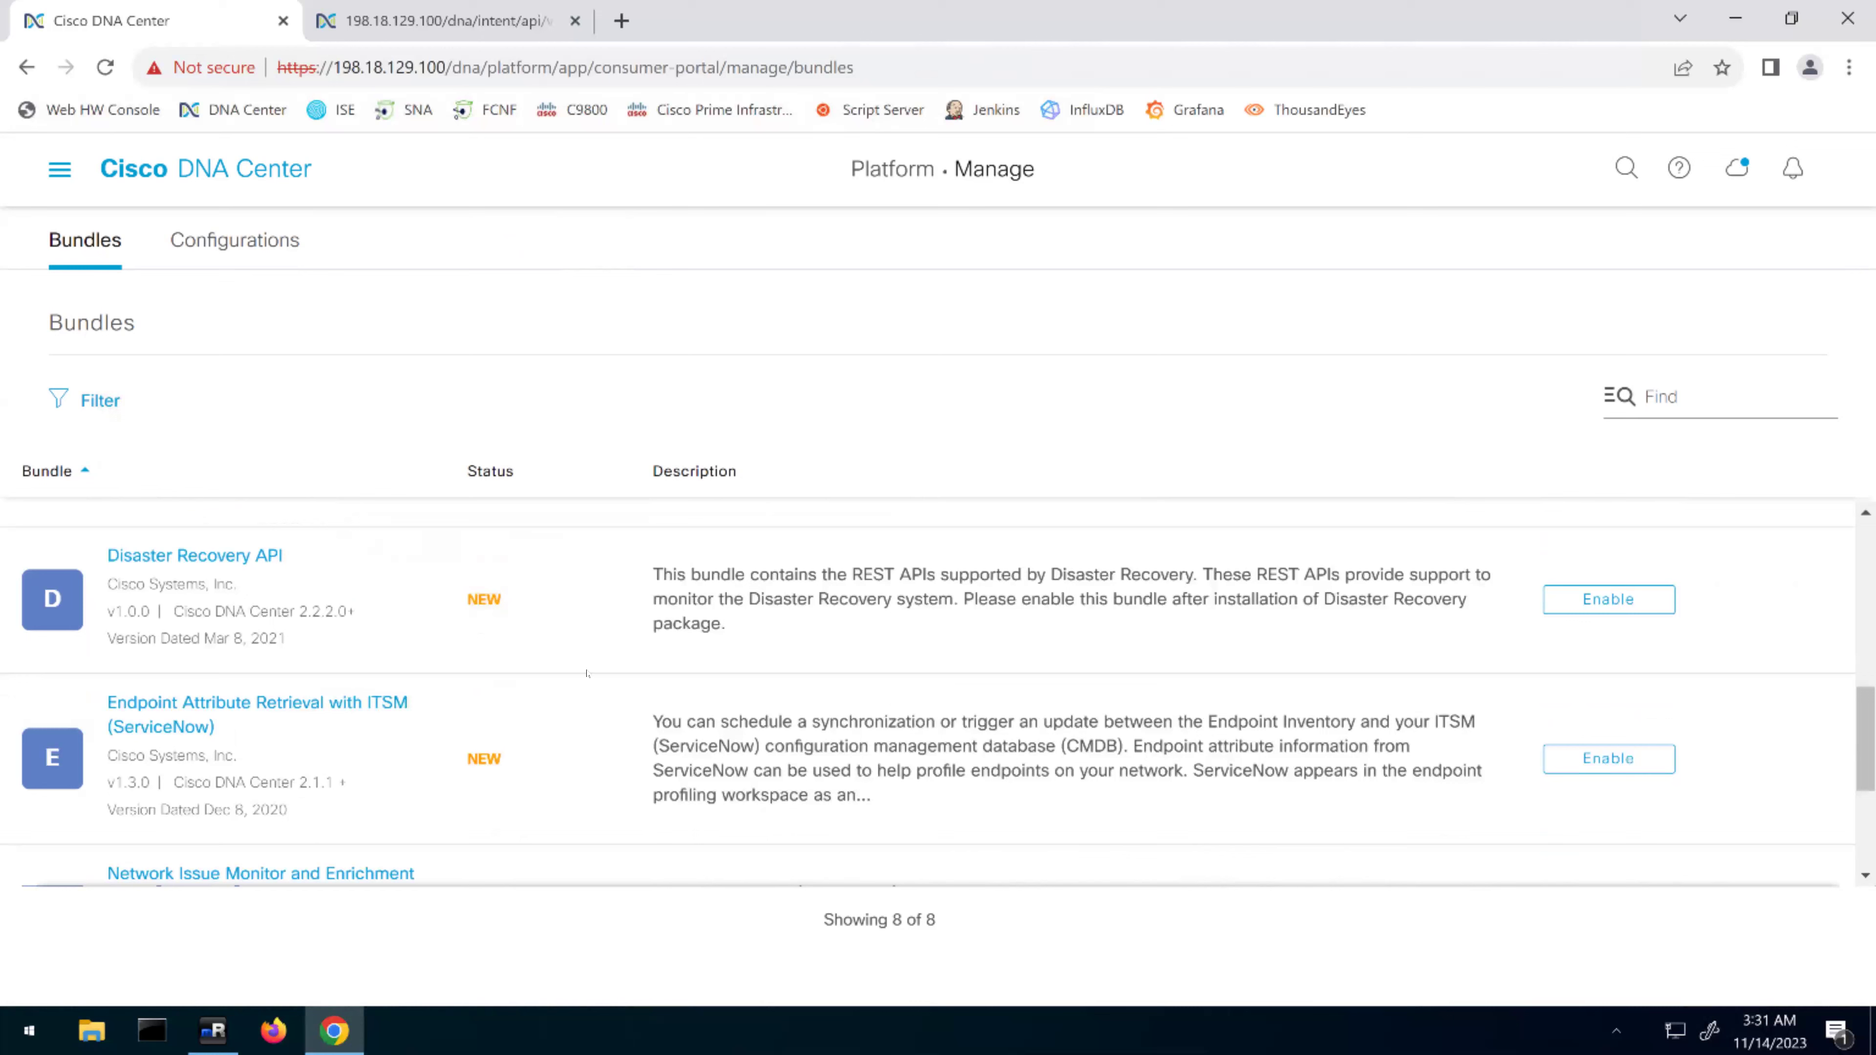
scroll(590, 675, down, 2)
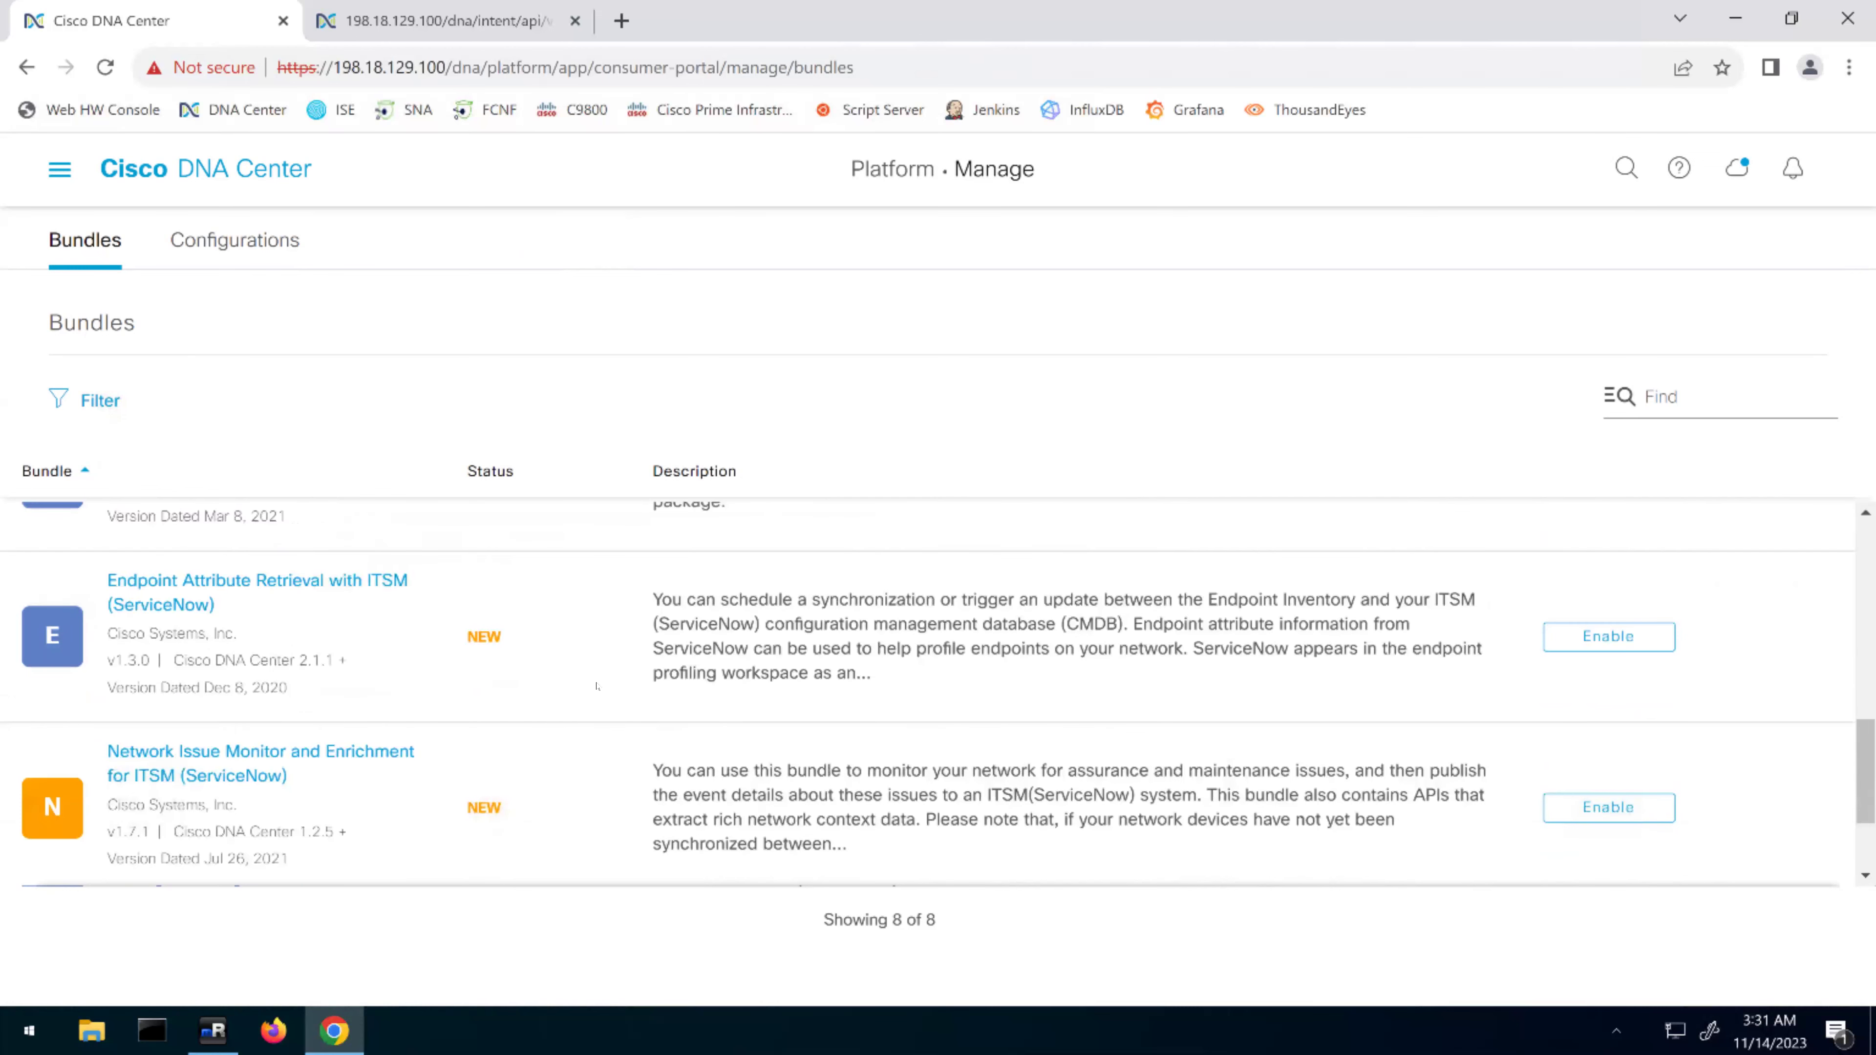
scroll(597, 688, down, 2)
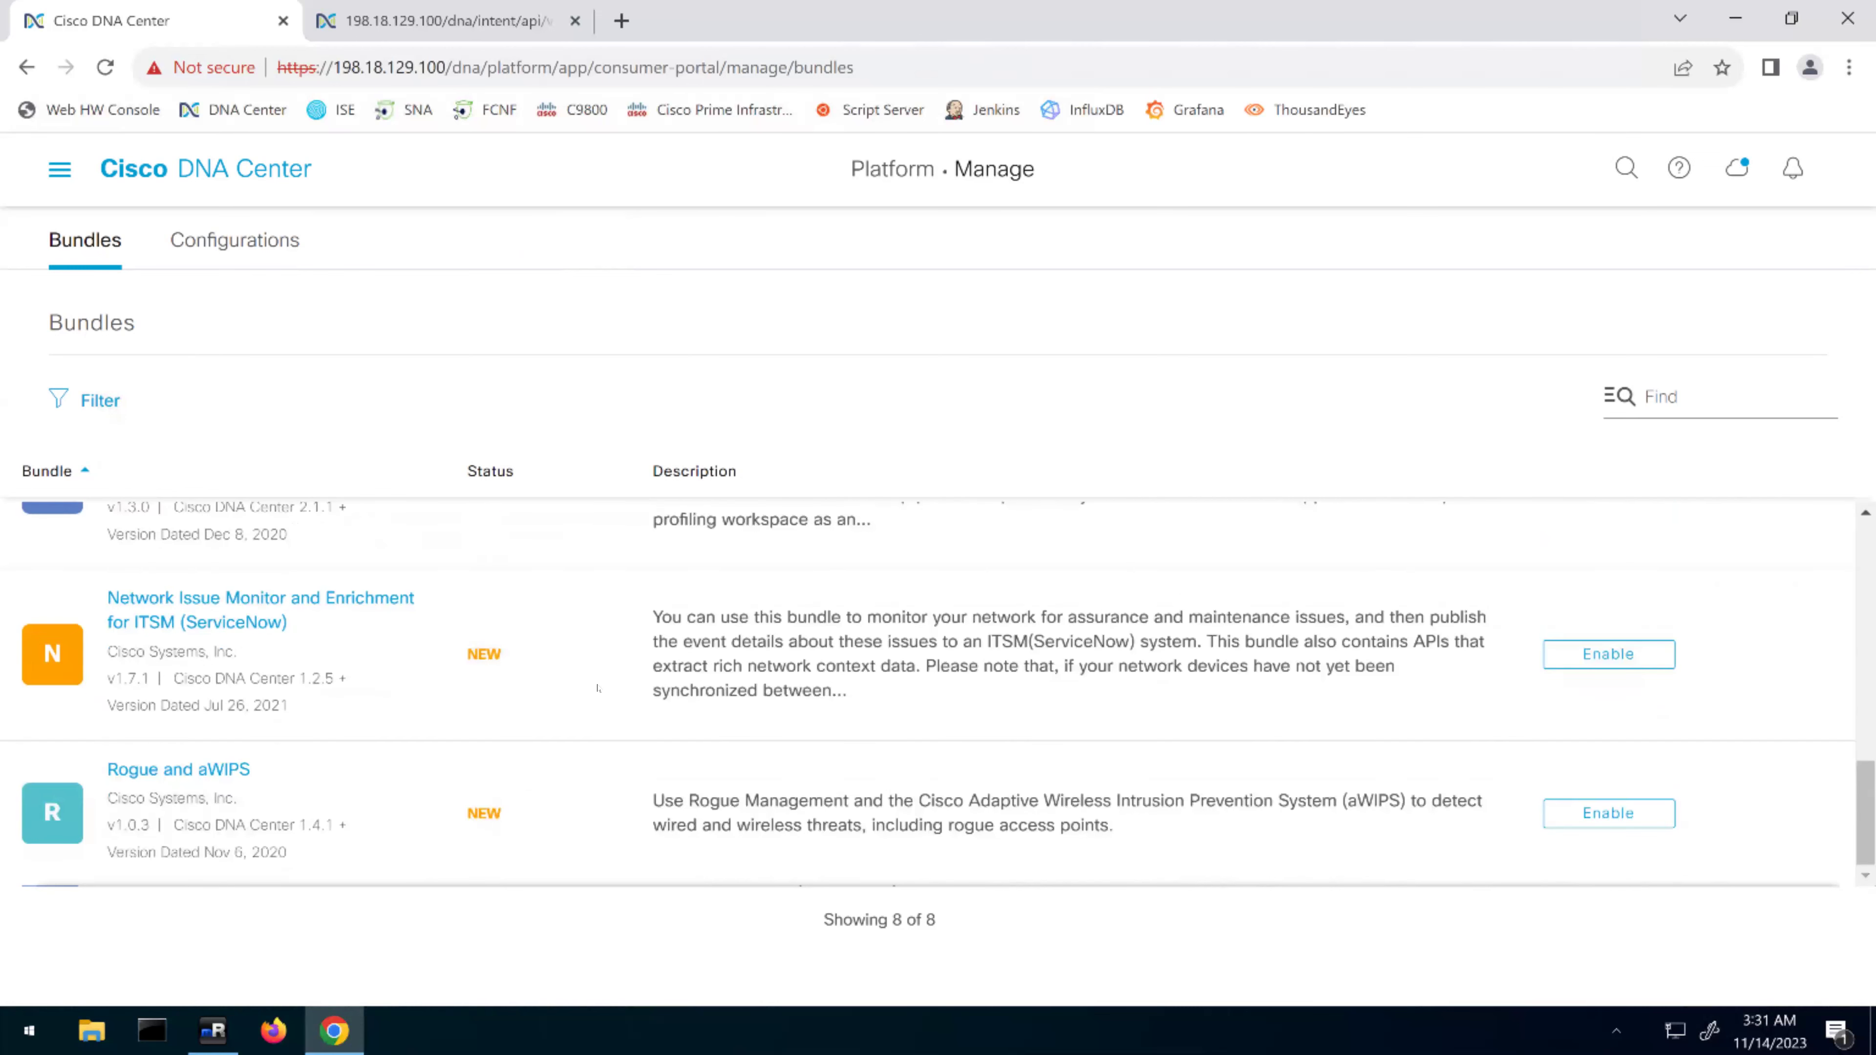
scroll(631, 700, up, 10)
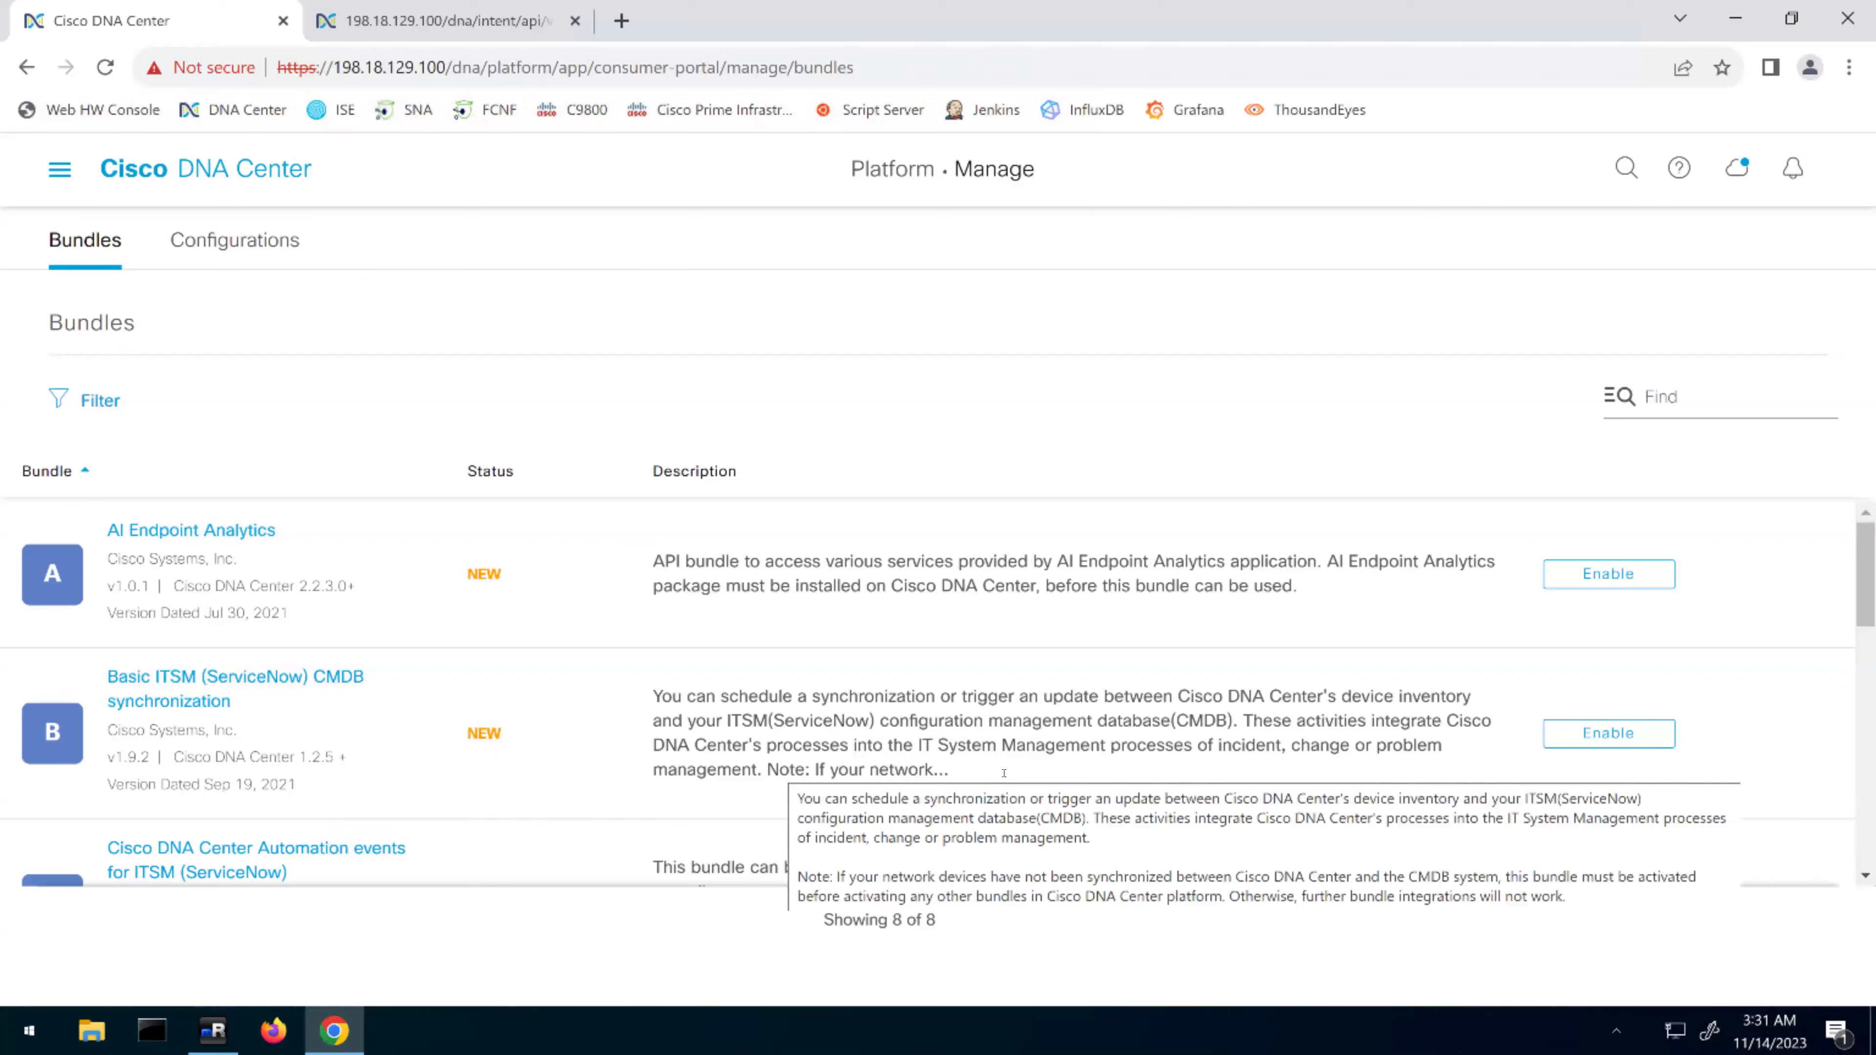
scroll(516, 742, down, 3)
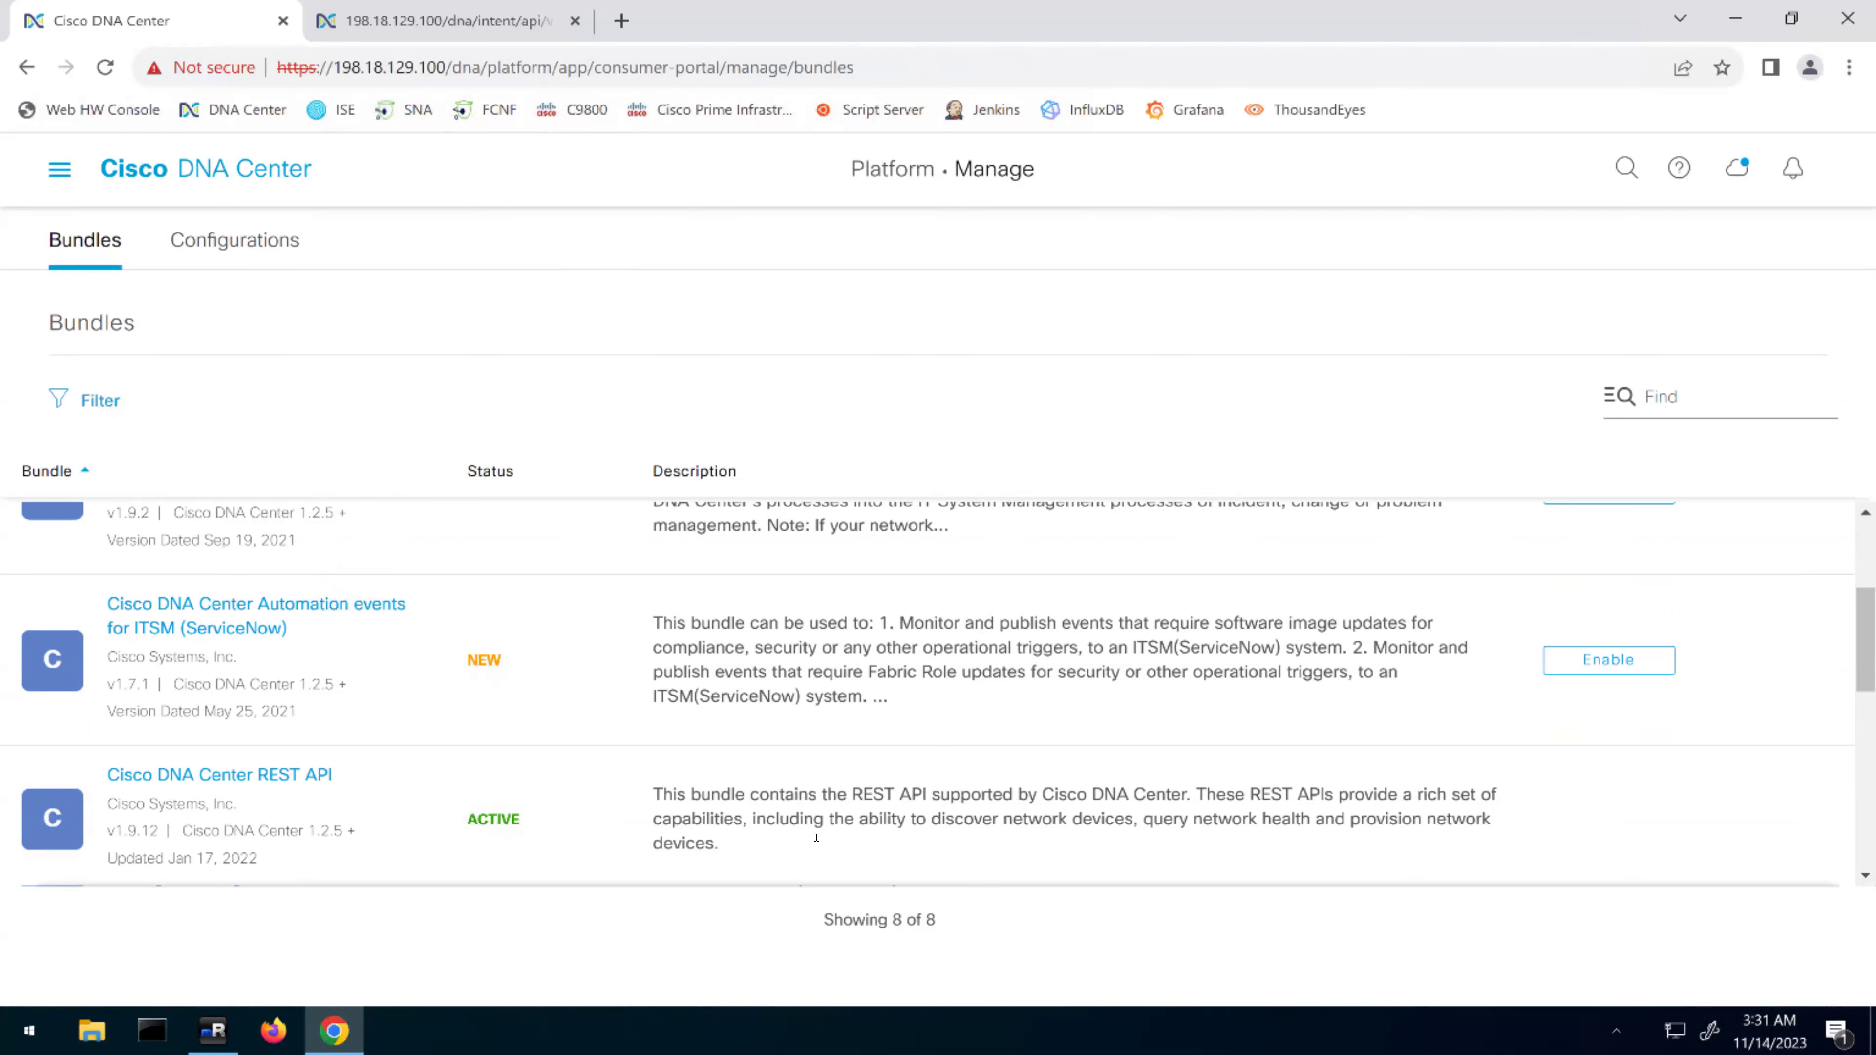
scroll(855, 840, down, 2)
scroll(855, 739, down, 3)
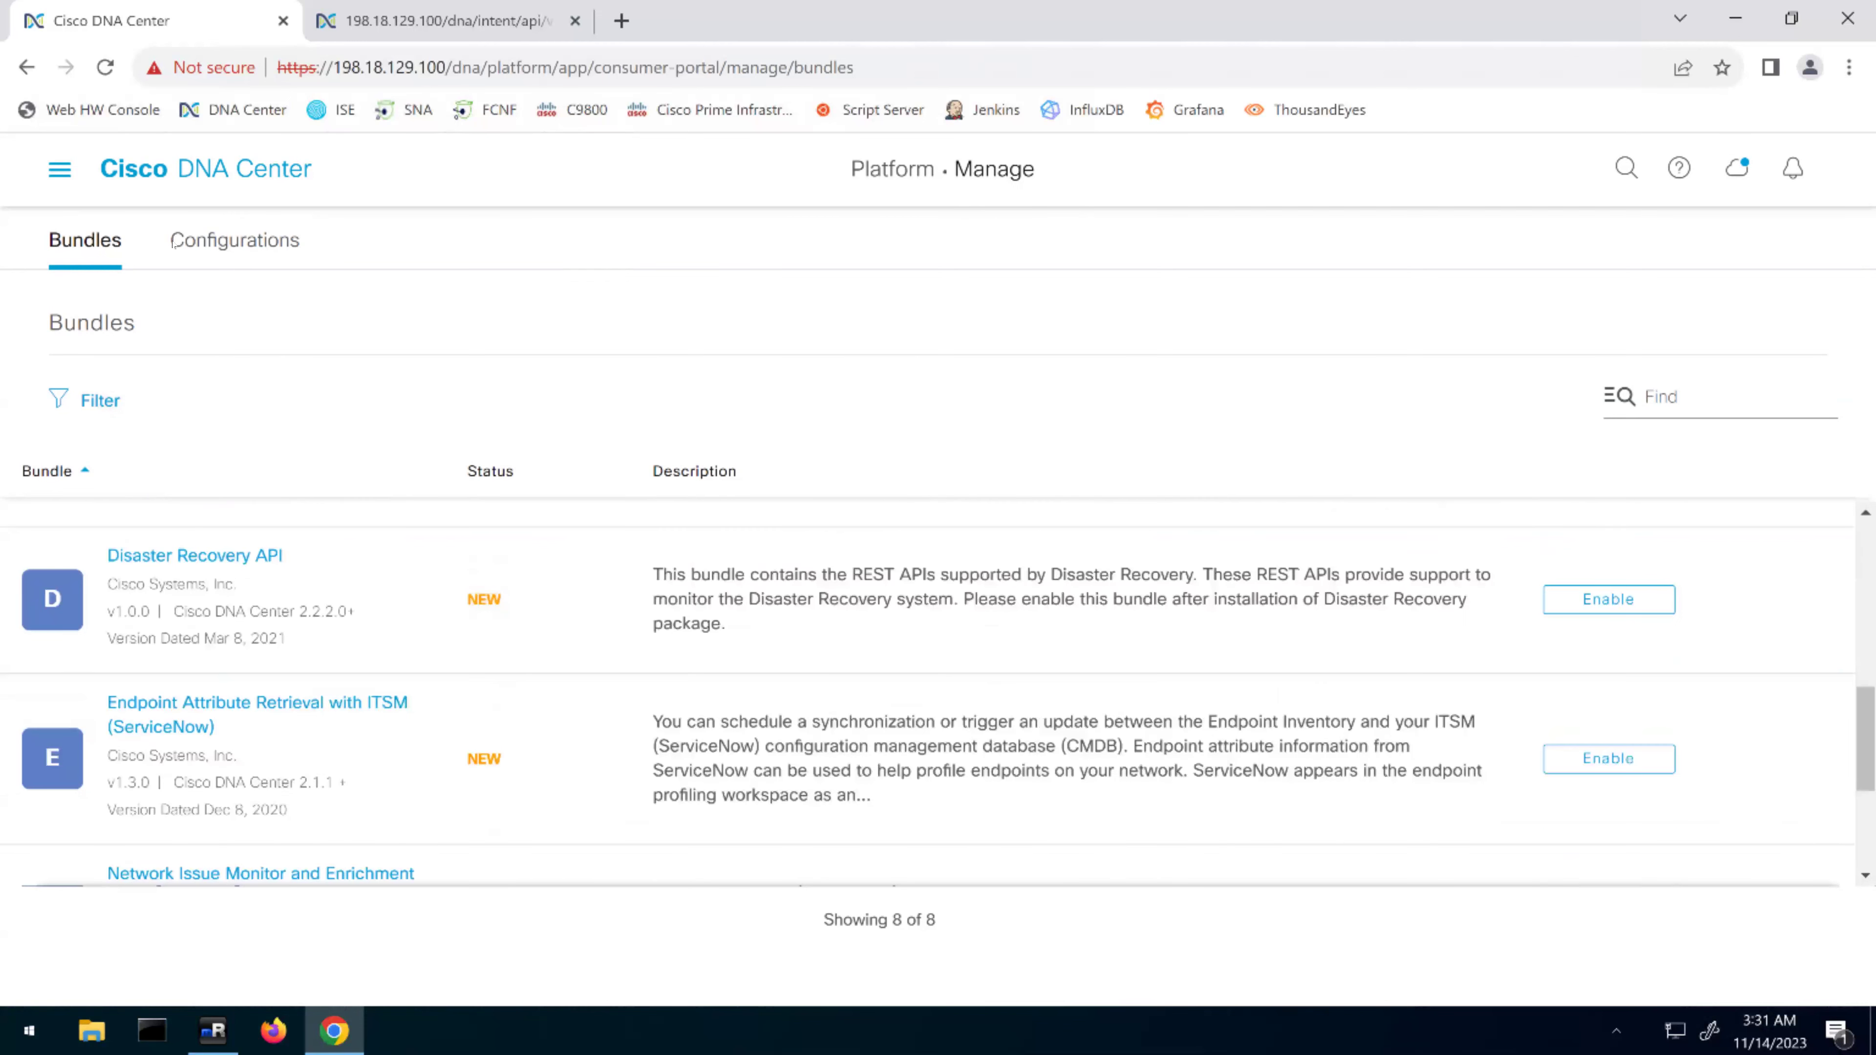
click(218, 239)
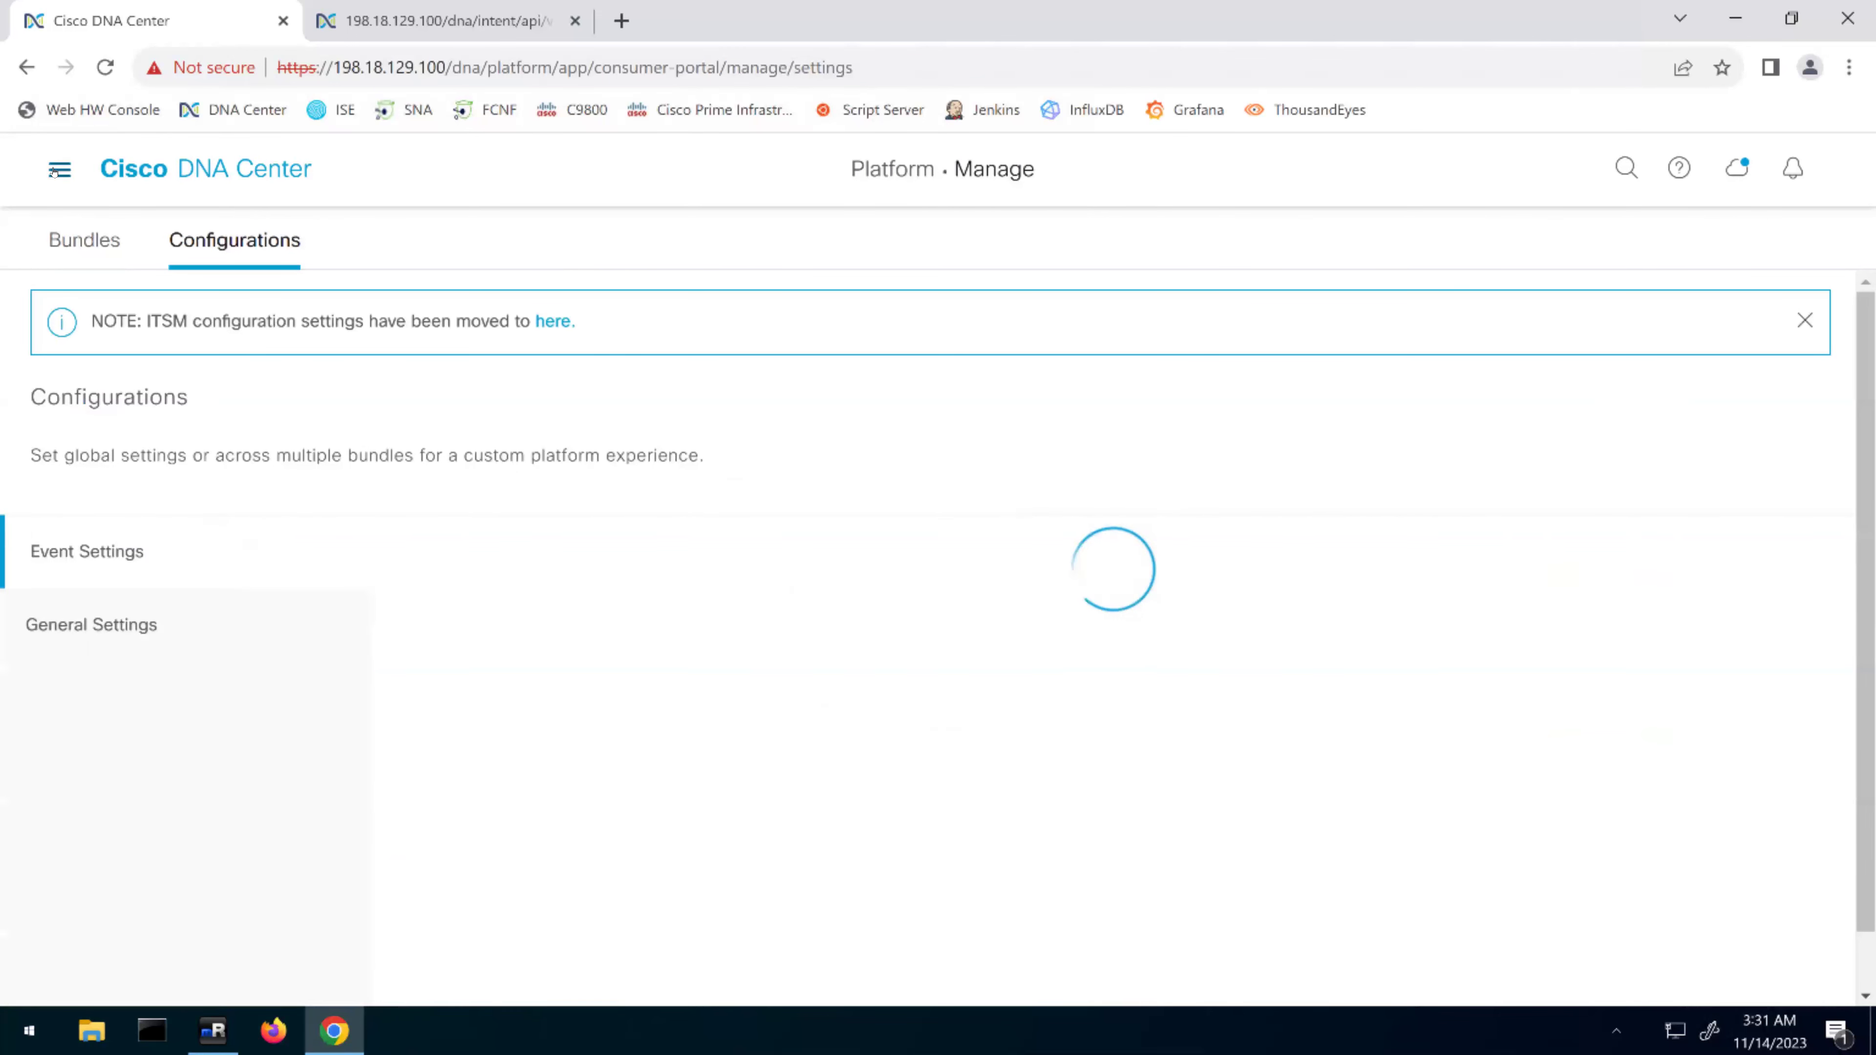
Return to Platform > Developer Toolkit APIs and place the cursor in its Find box
click(54, 171)
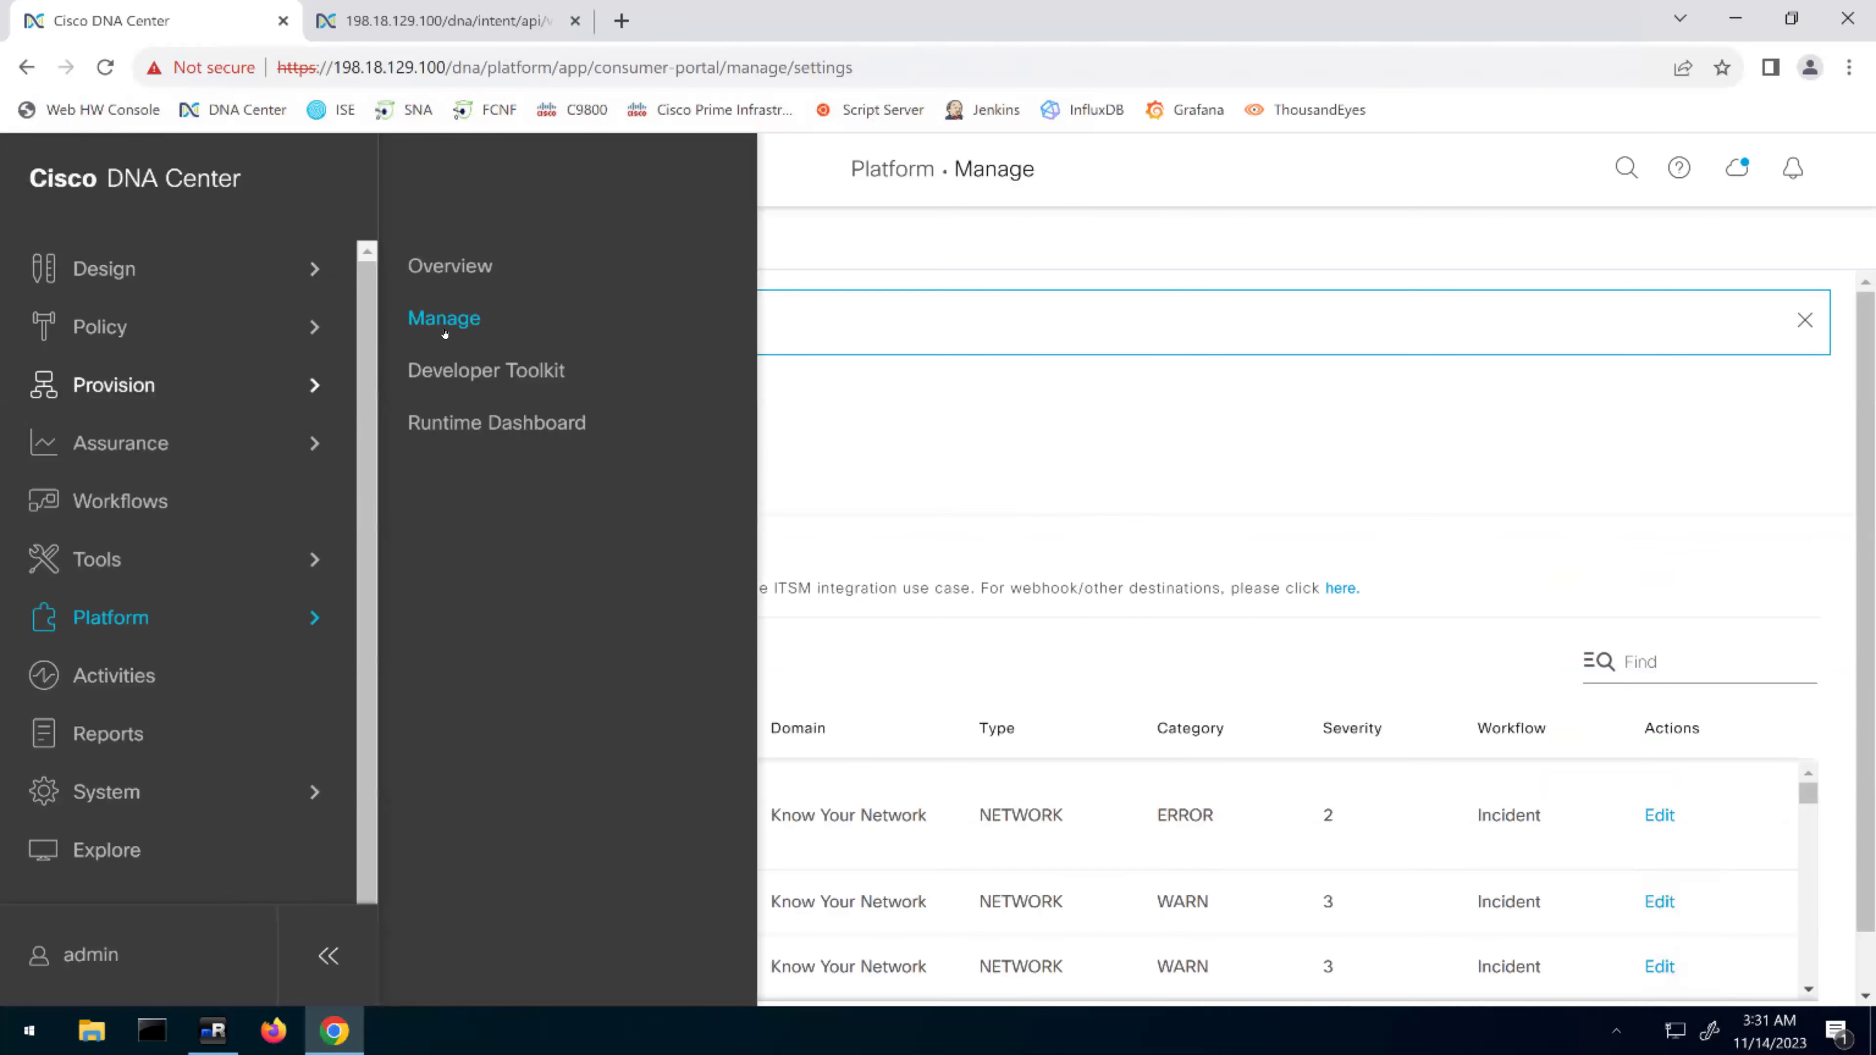
click(476, 372)
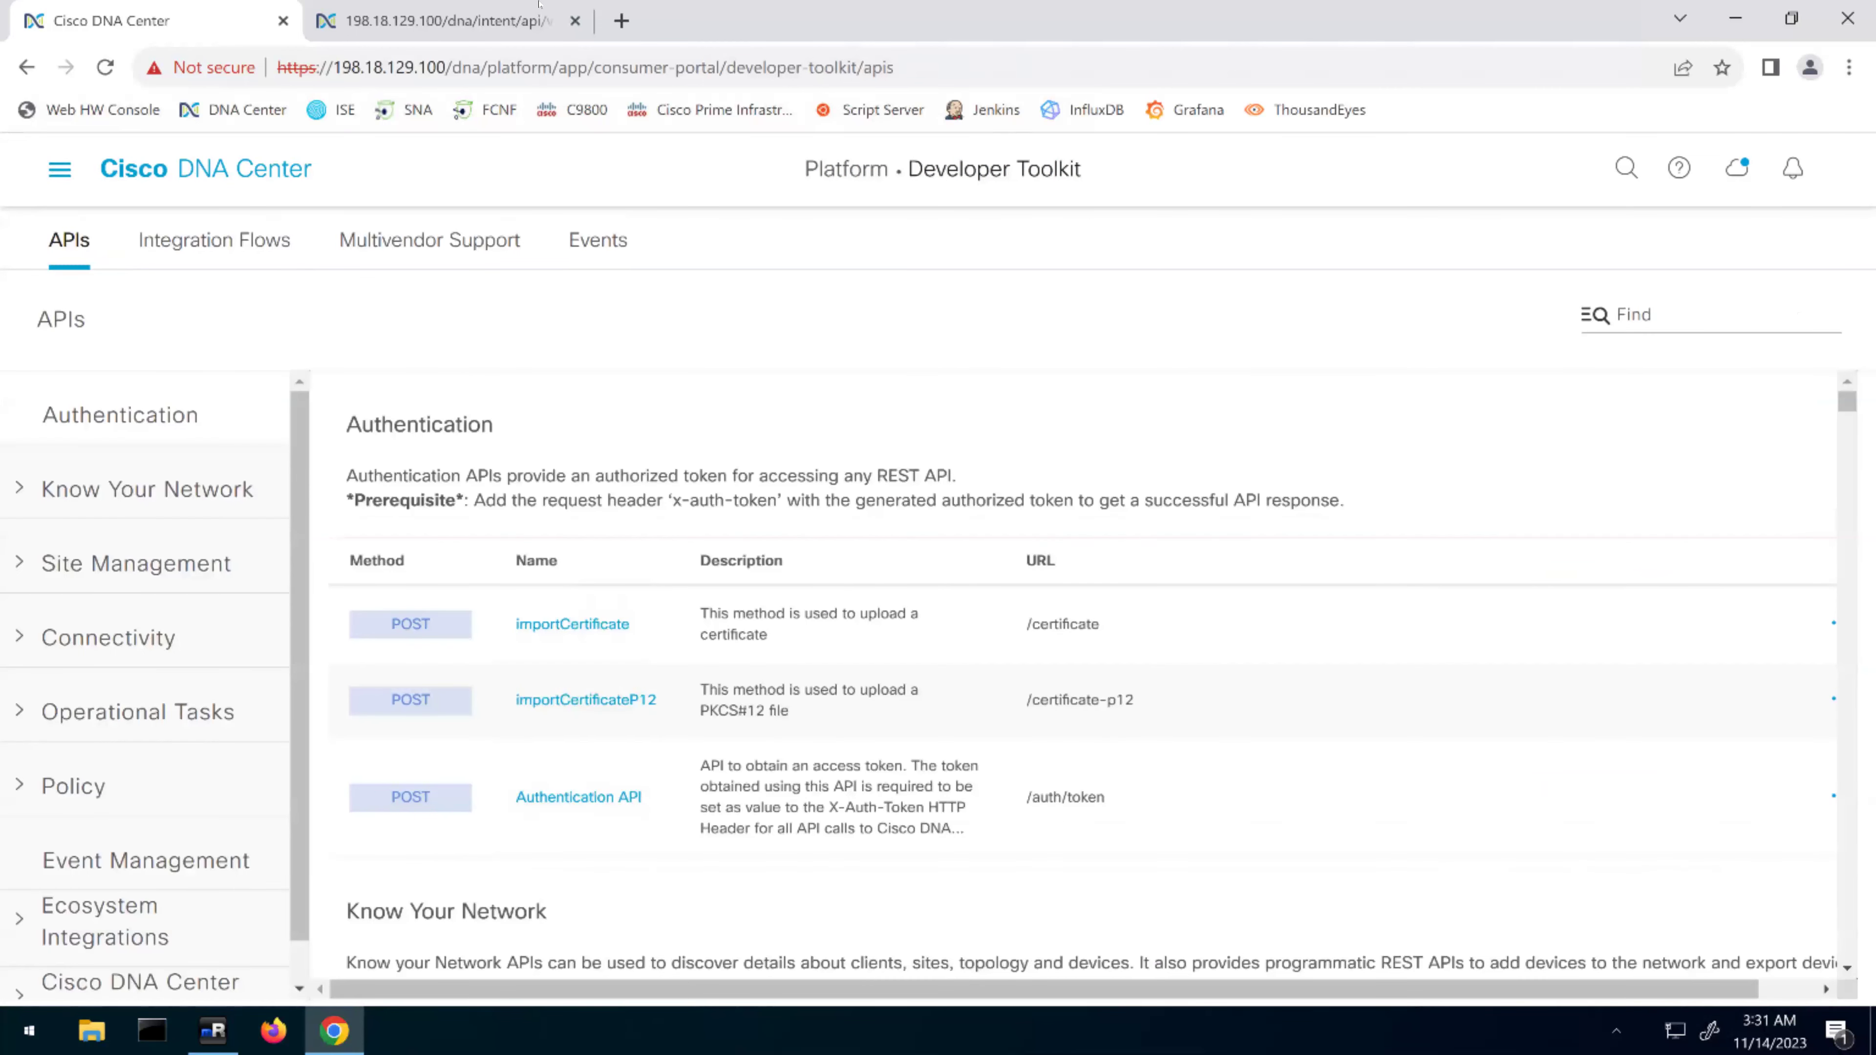
click(1683, 325)
Search the APIs for 'network' and open Get Device list from the results
text(network)
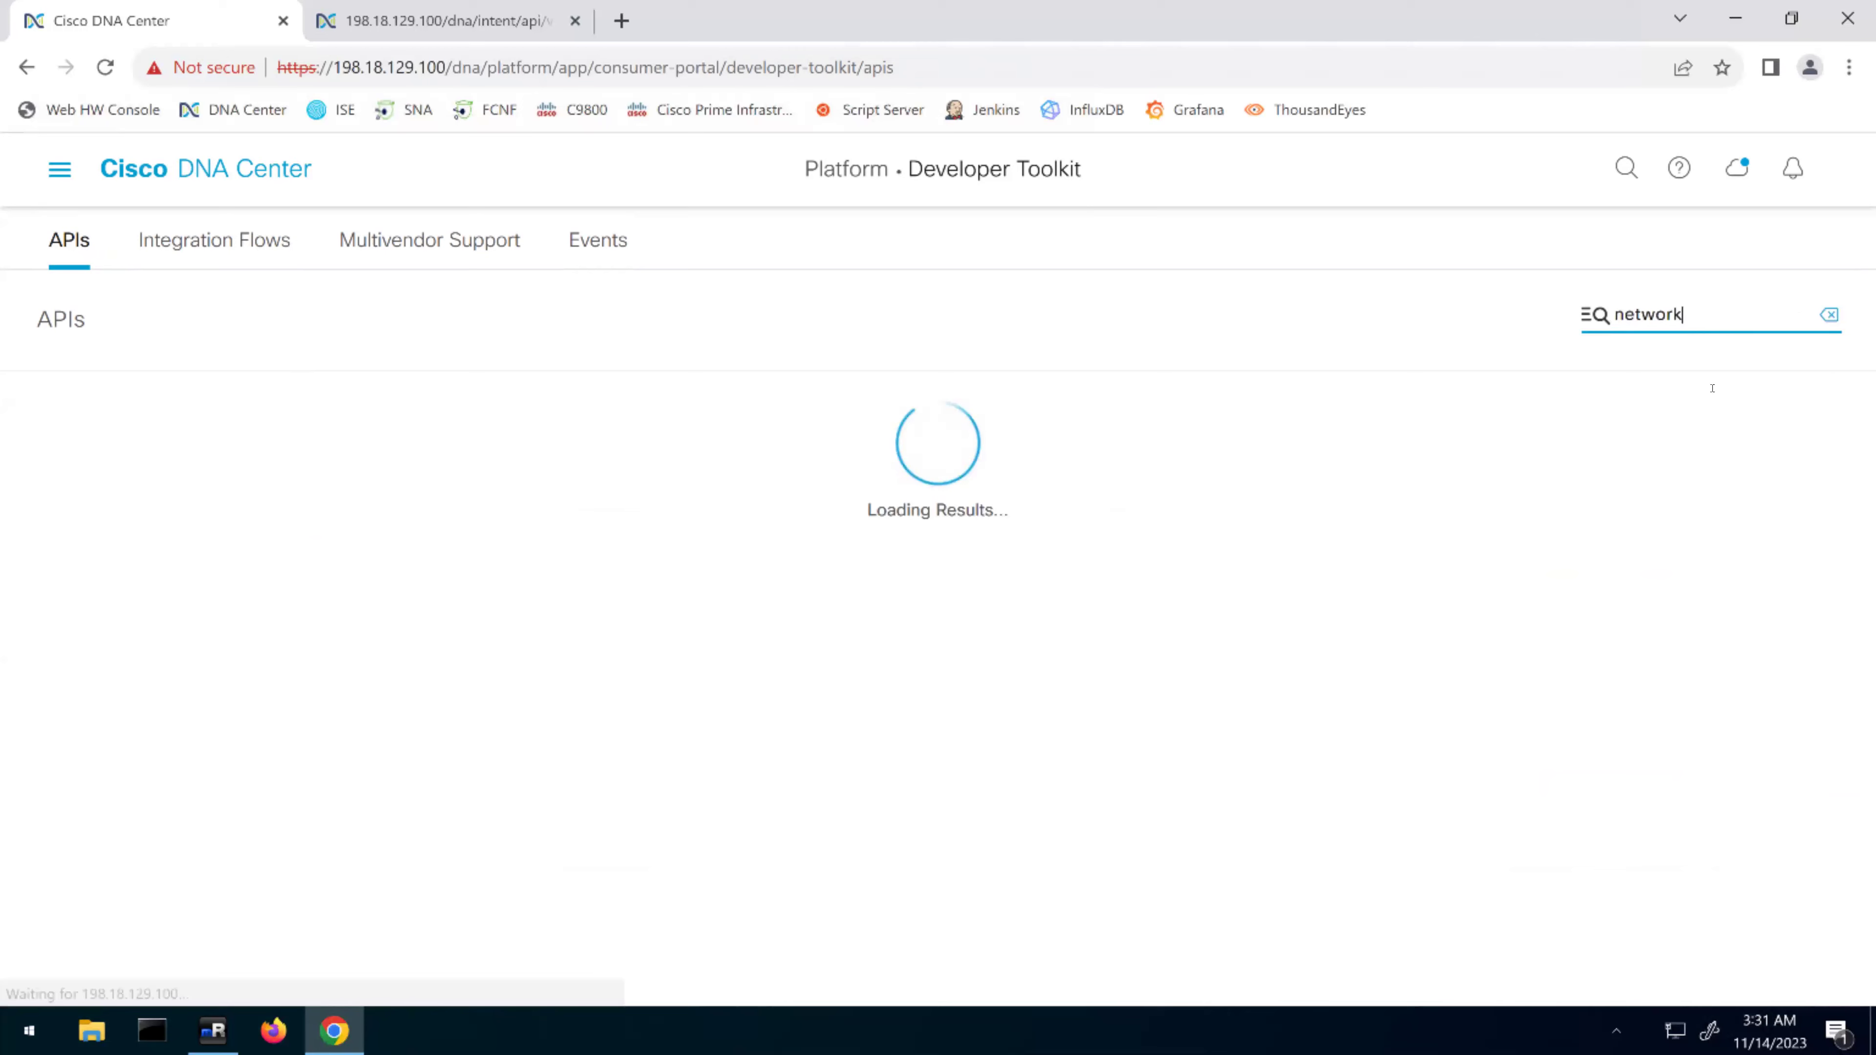
scroll(1677, 711, down, 3)
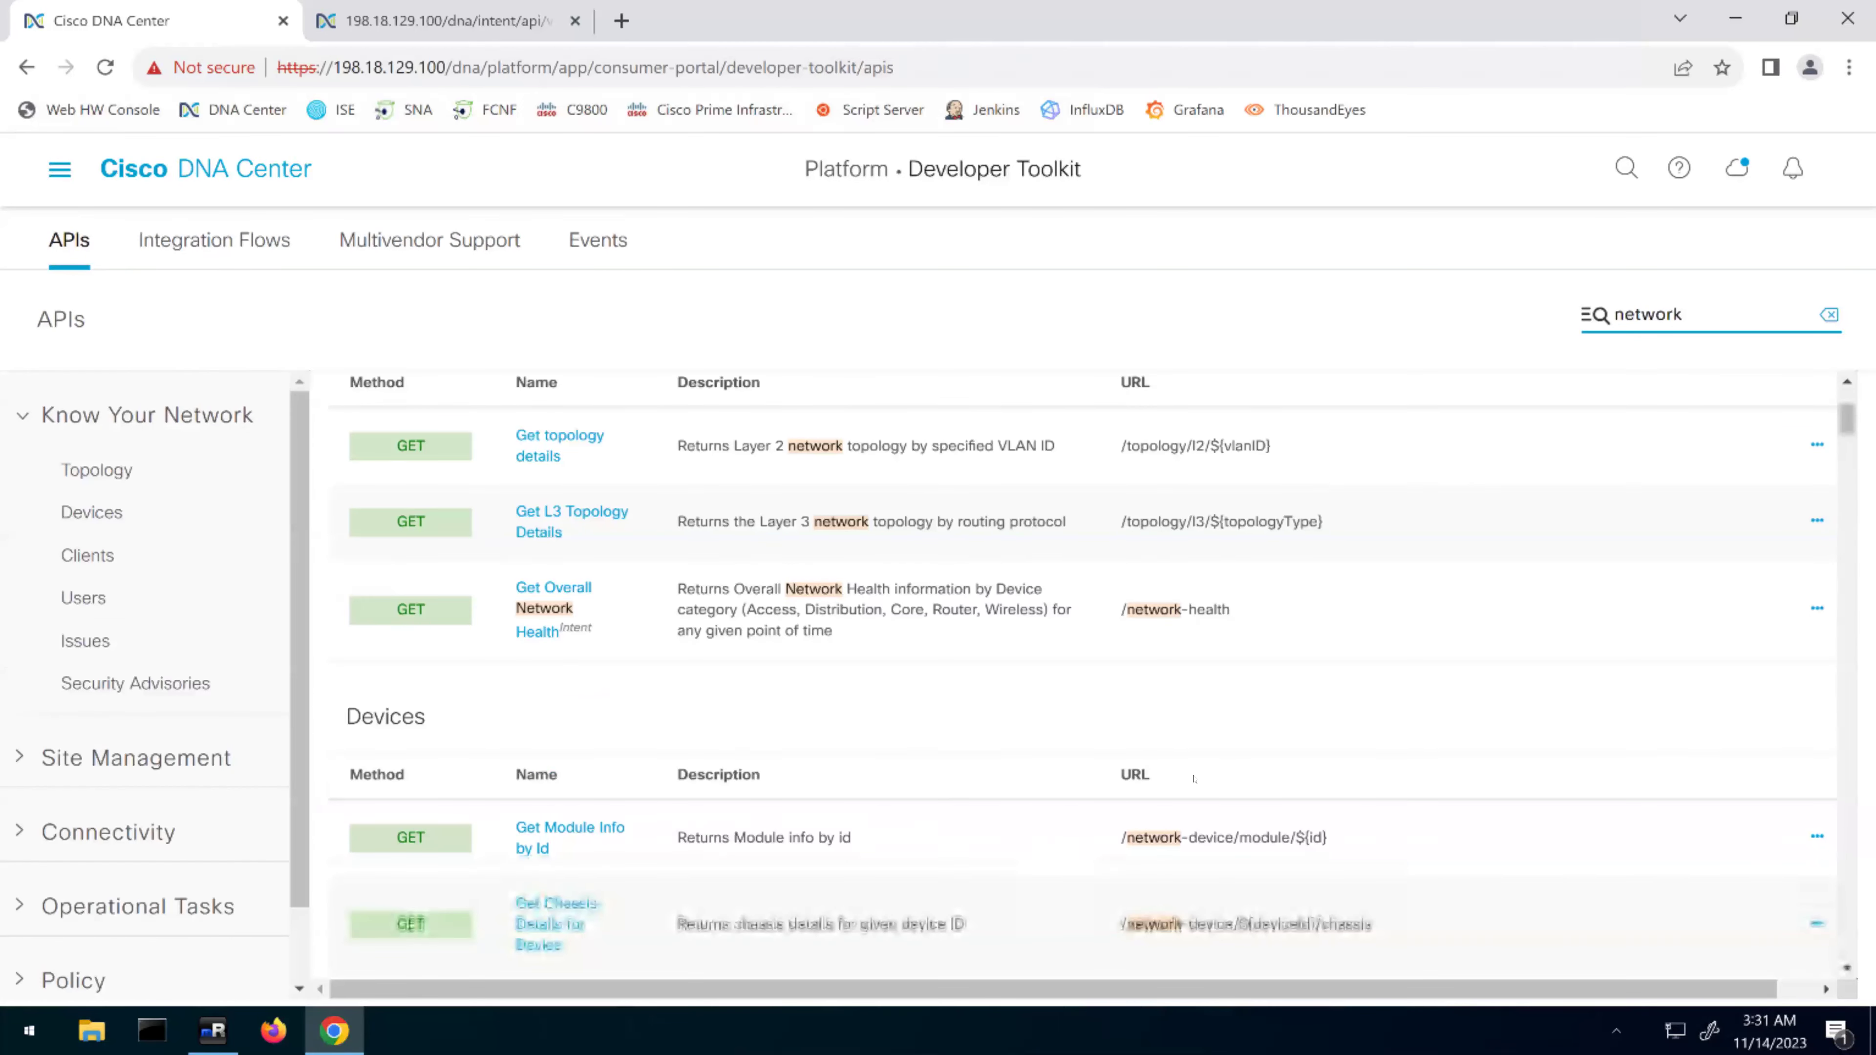
scroll(1193, 778, down, 5)
scroll(624, 671, down, 3)
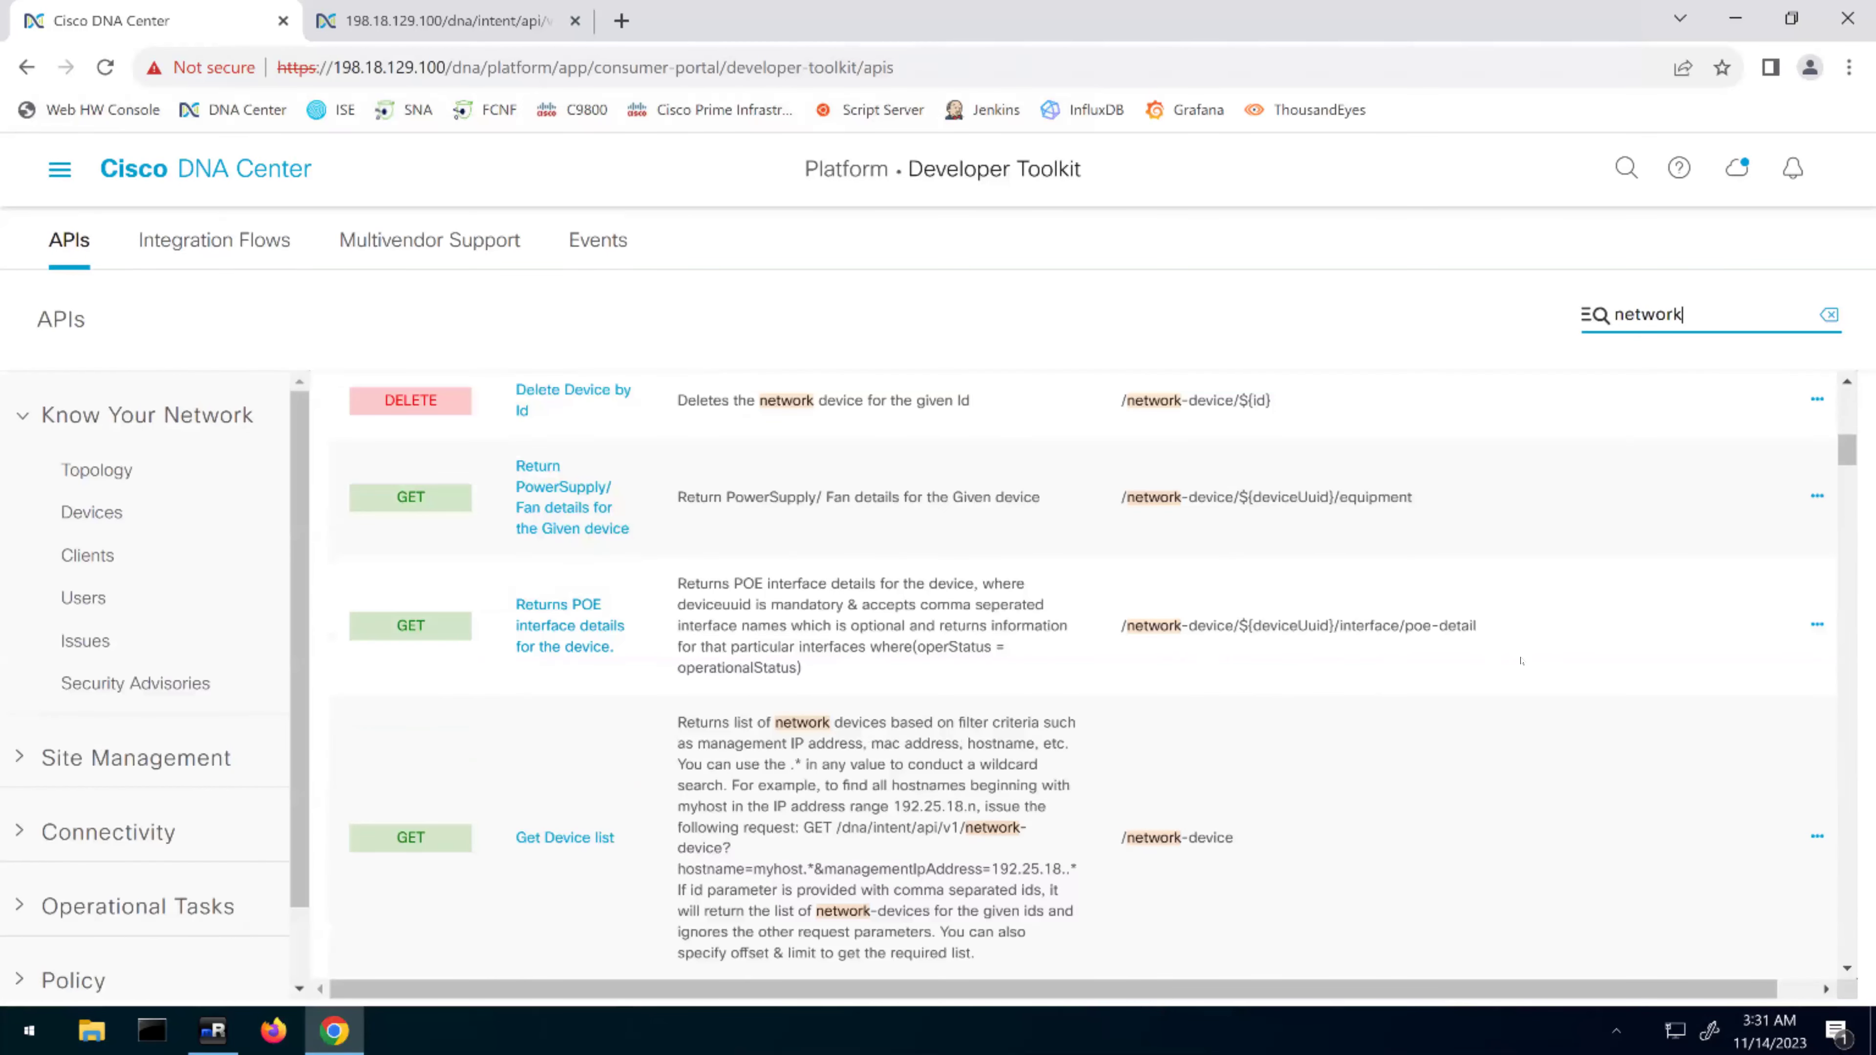
scroll(1521, 660, up, 5)
scroll(506, 547, down, 15)
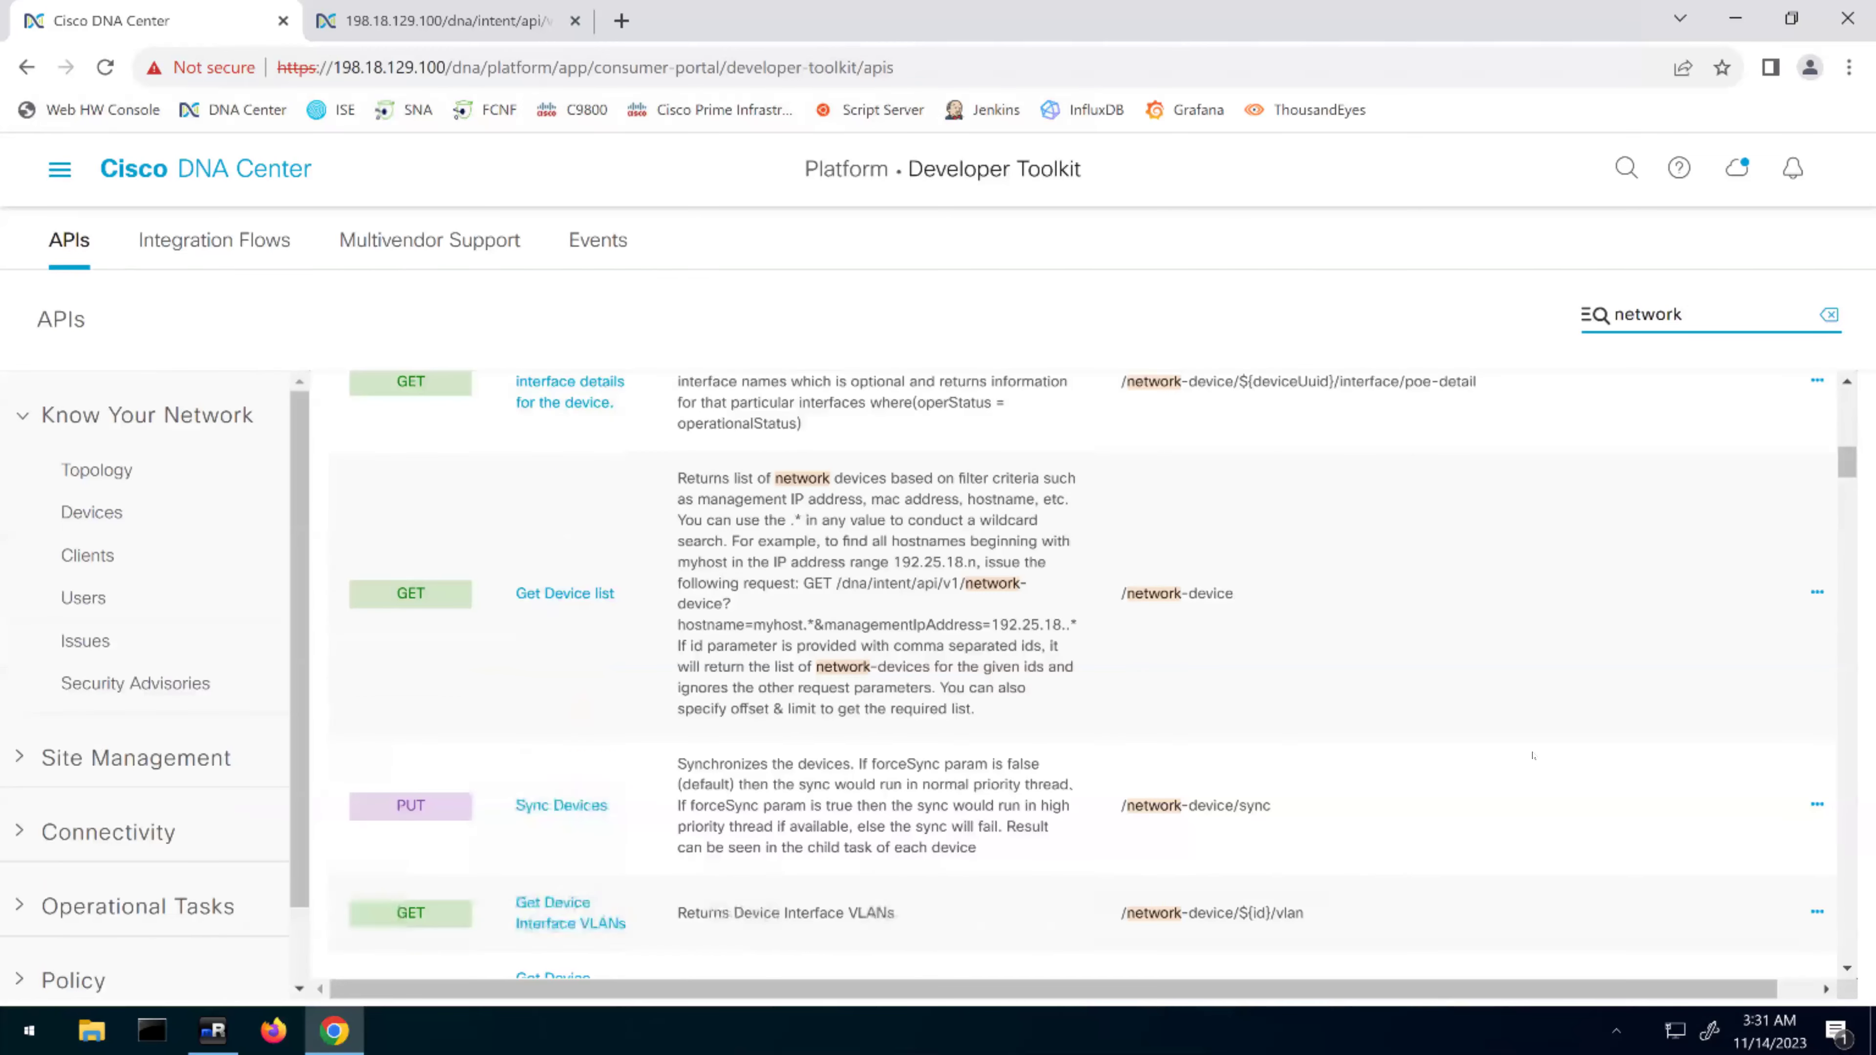
scroll(506, 547, down, 6)
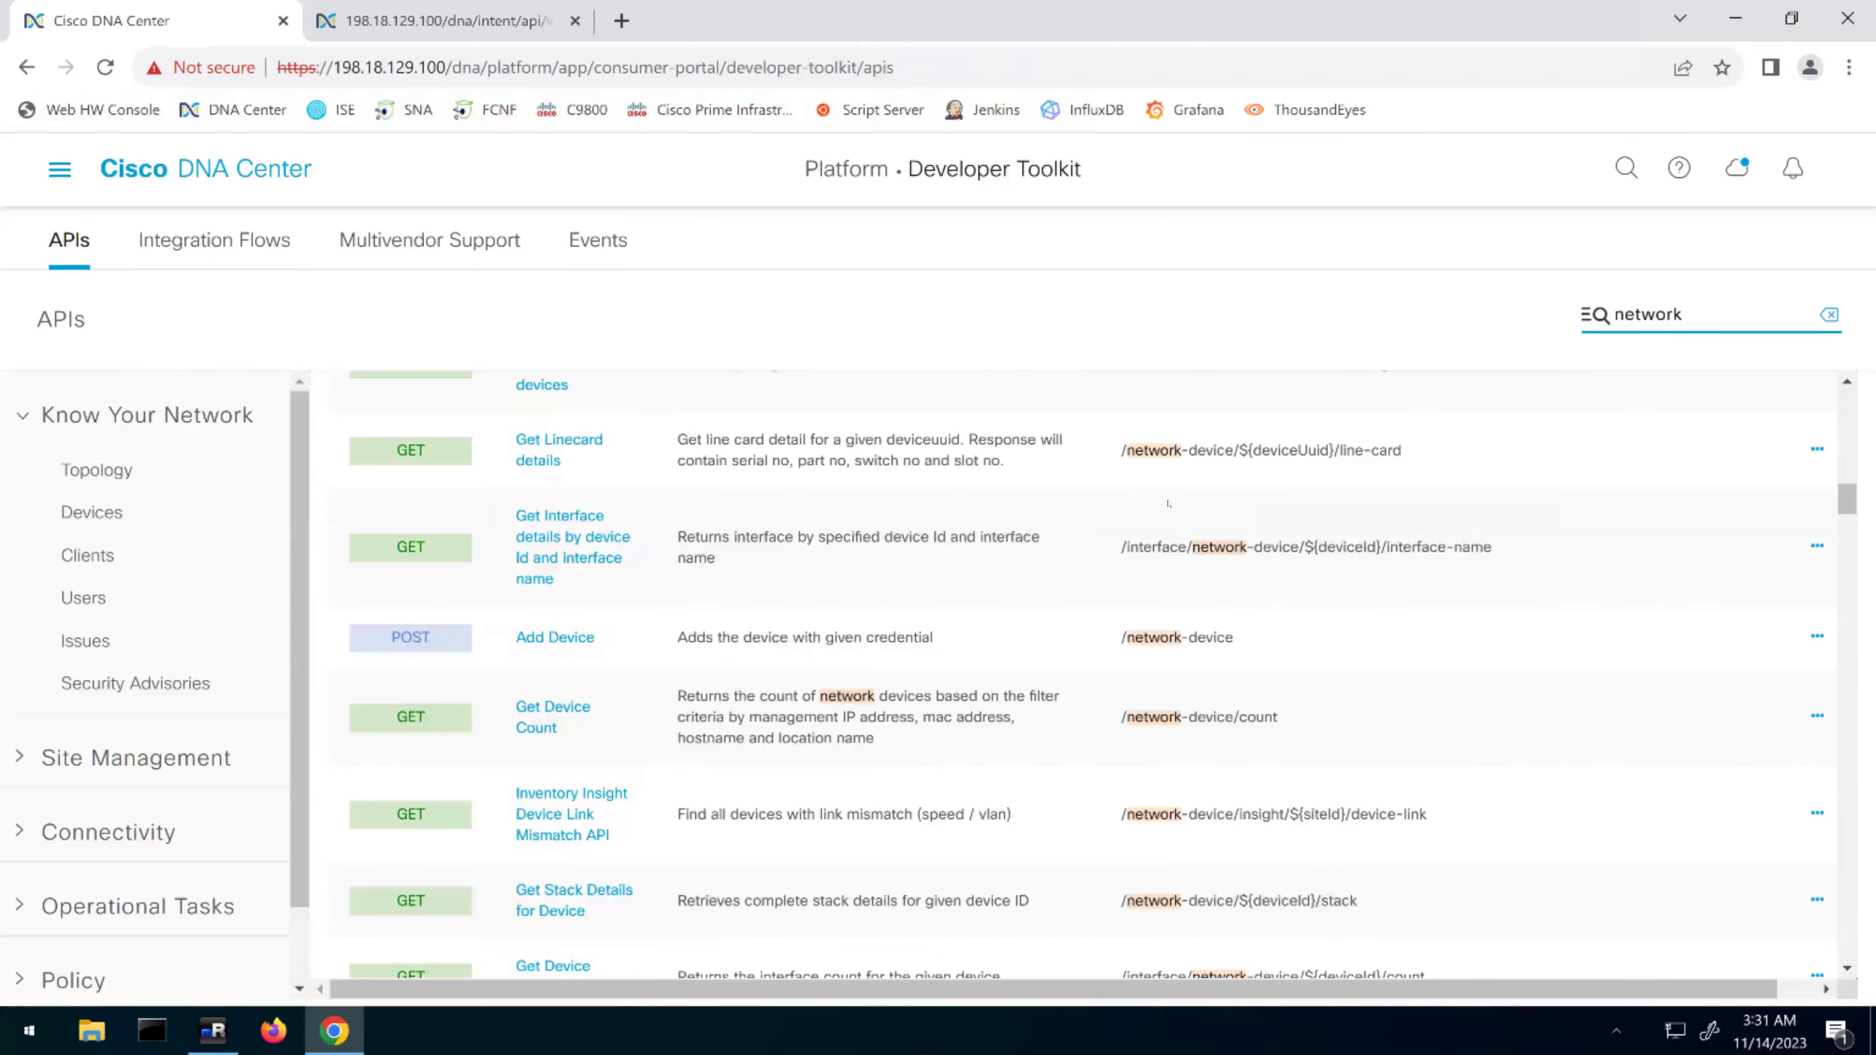
scroll(1168, 505, up, 3)
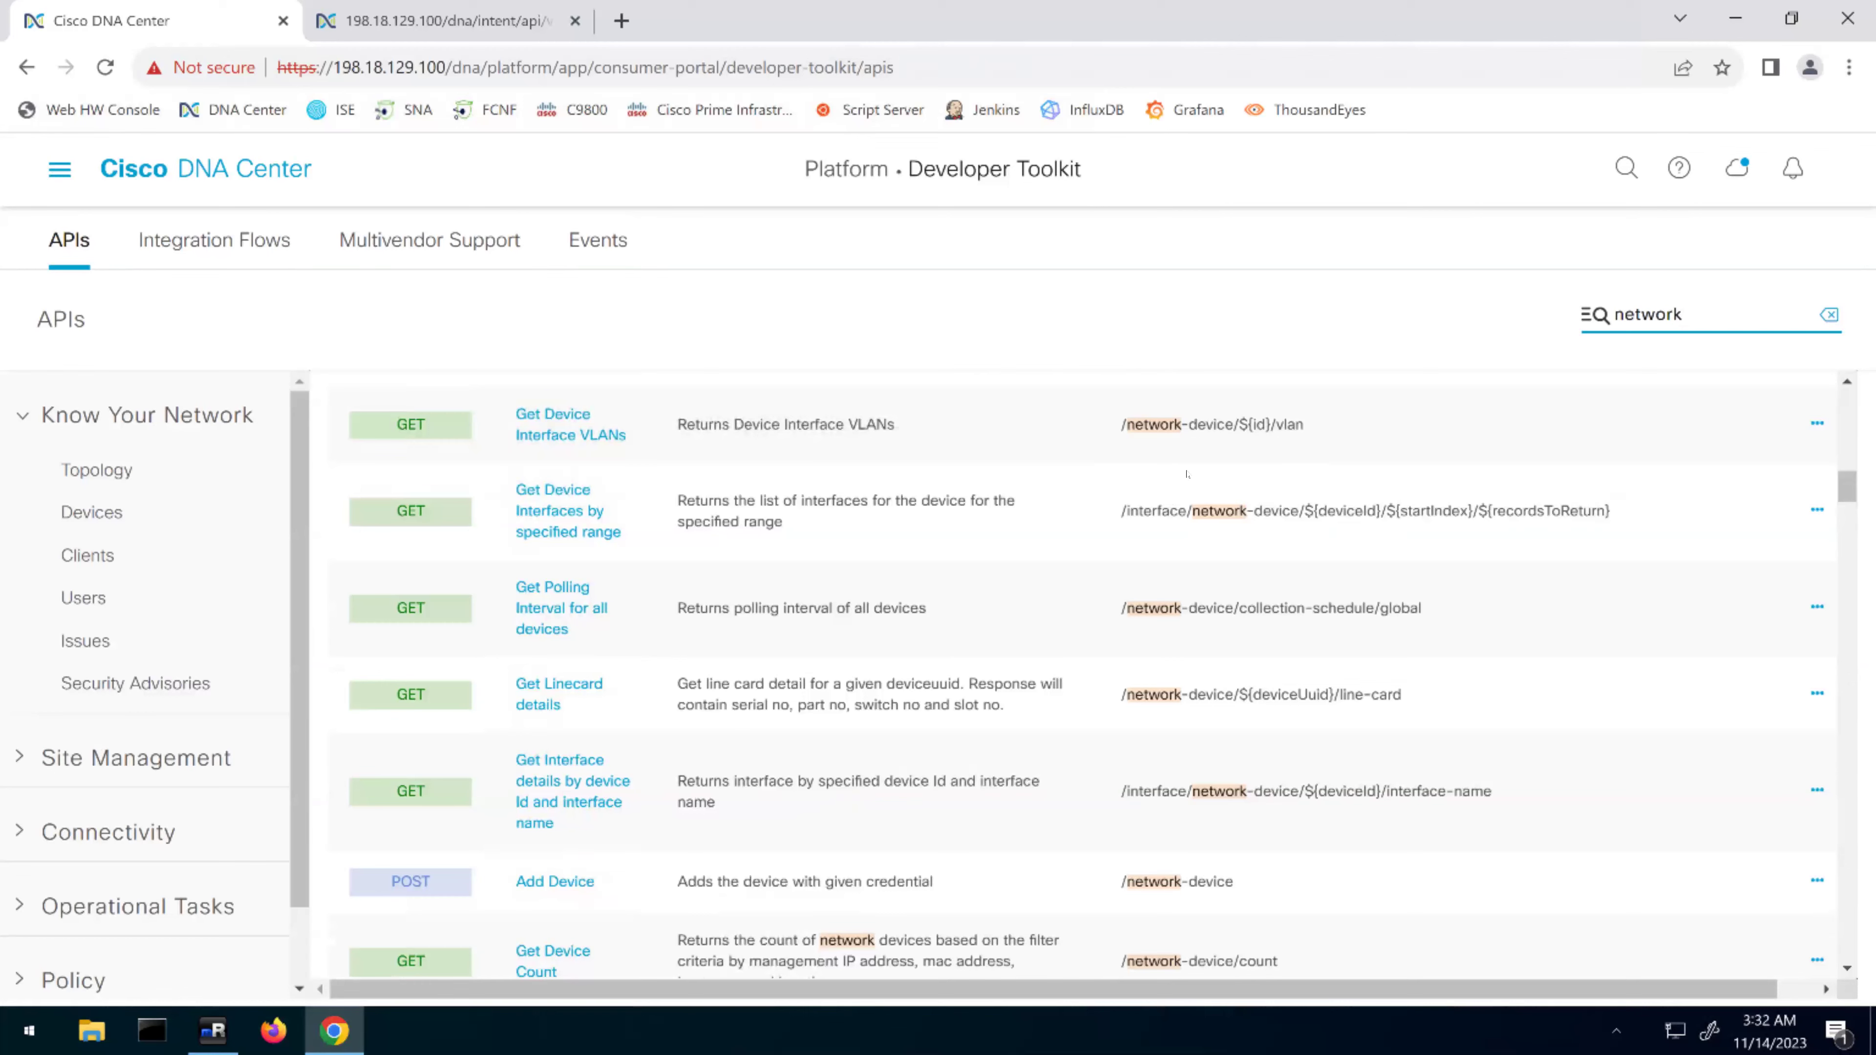
scroll(1168, 505, up, 4)
scroll(583, 692, up, 5)
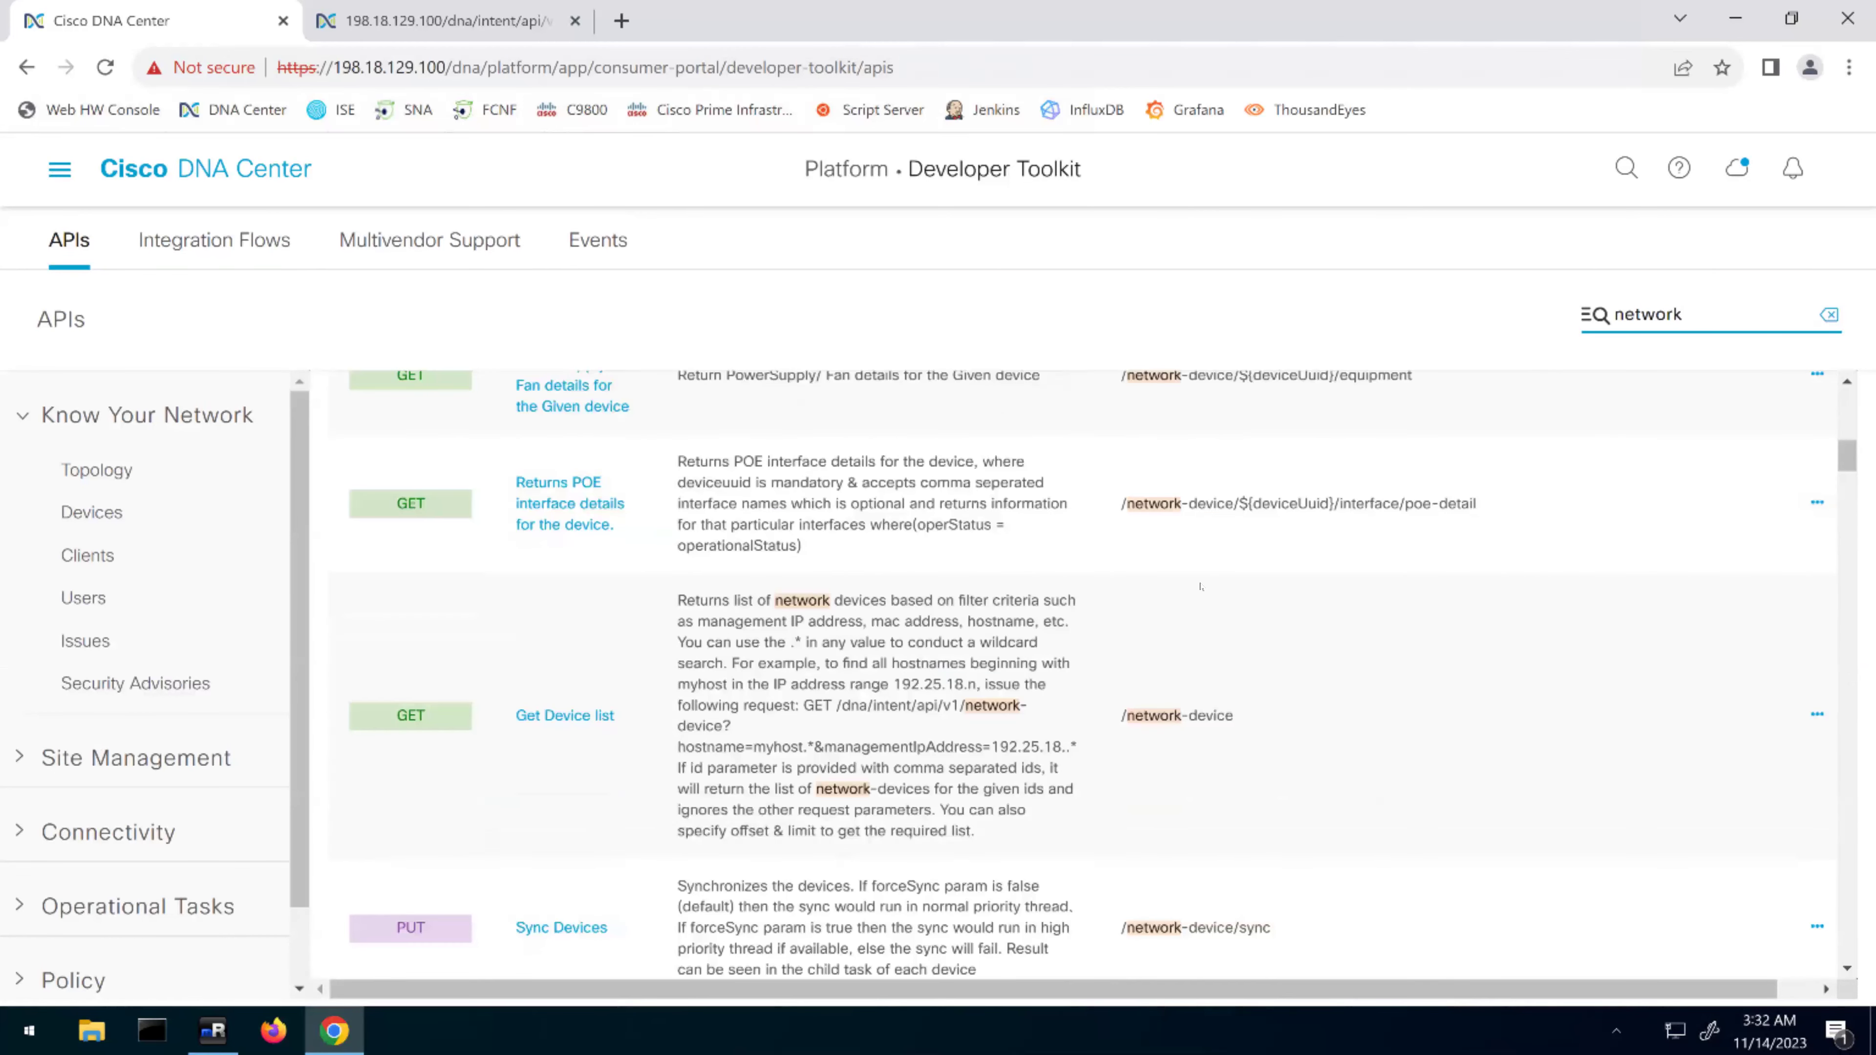
click(546, 717)
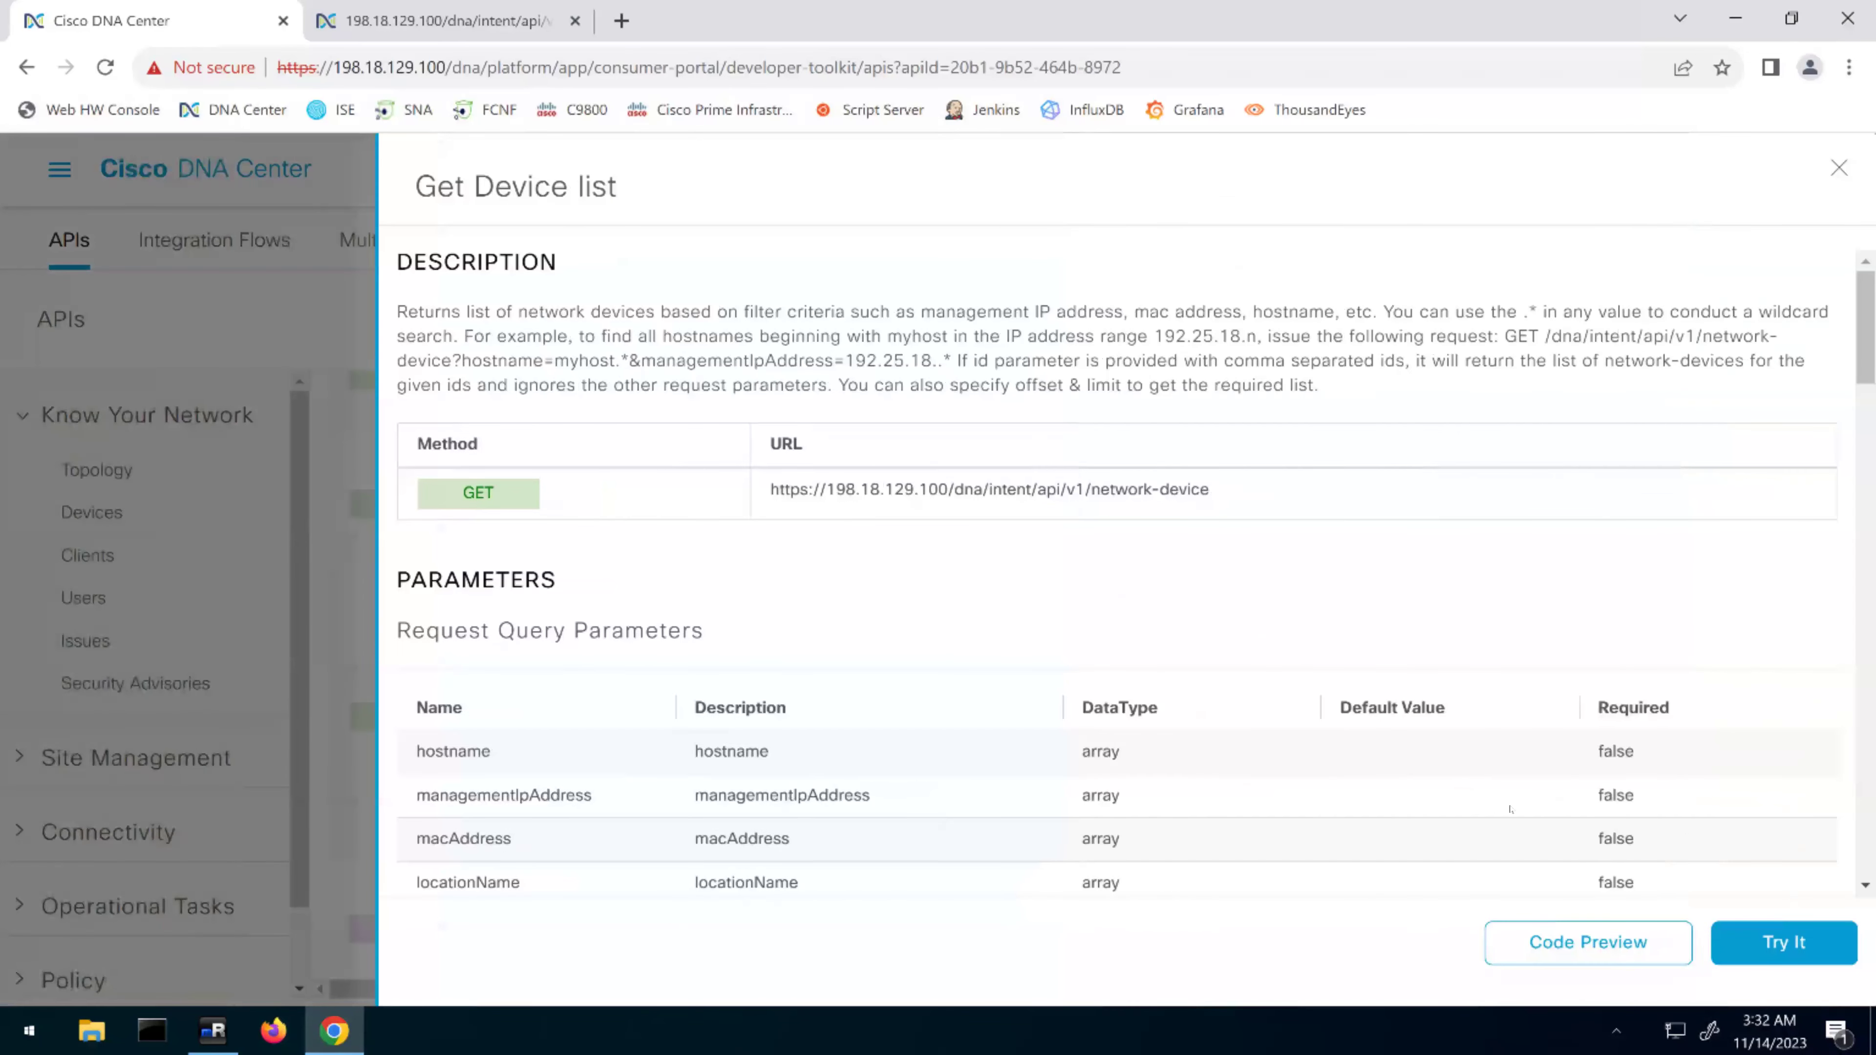
Run Get Device list in its Try It dialog, getting a Status Code 200 JSON response
click(1800, 951)
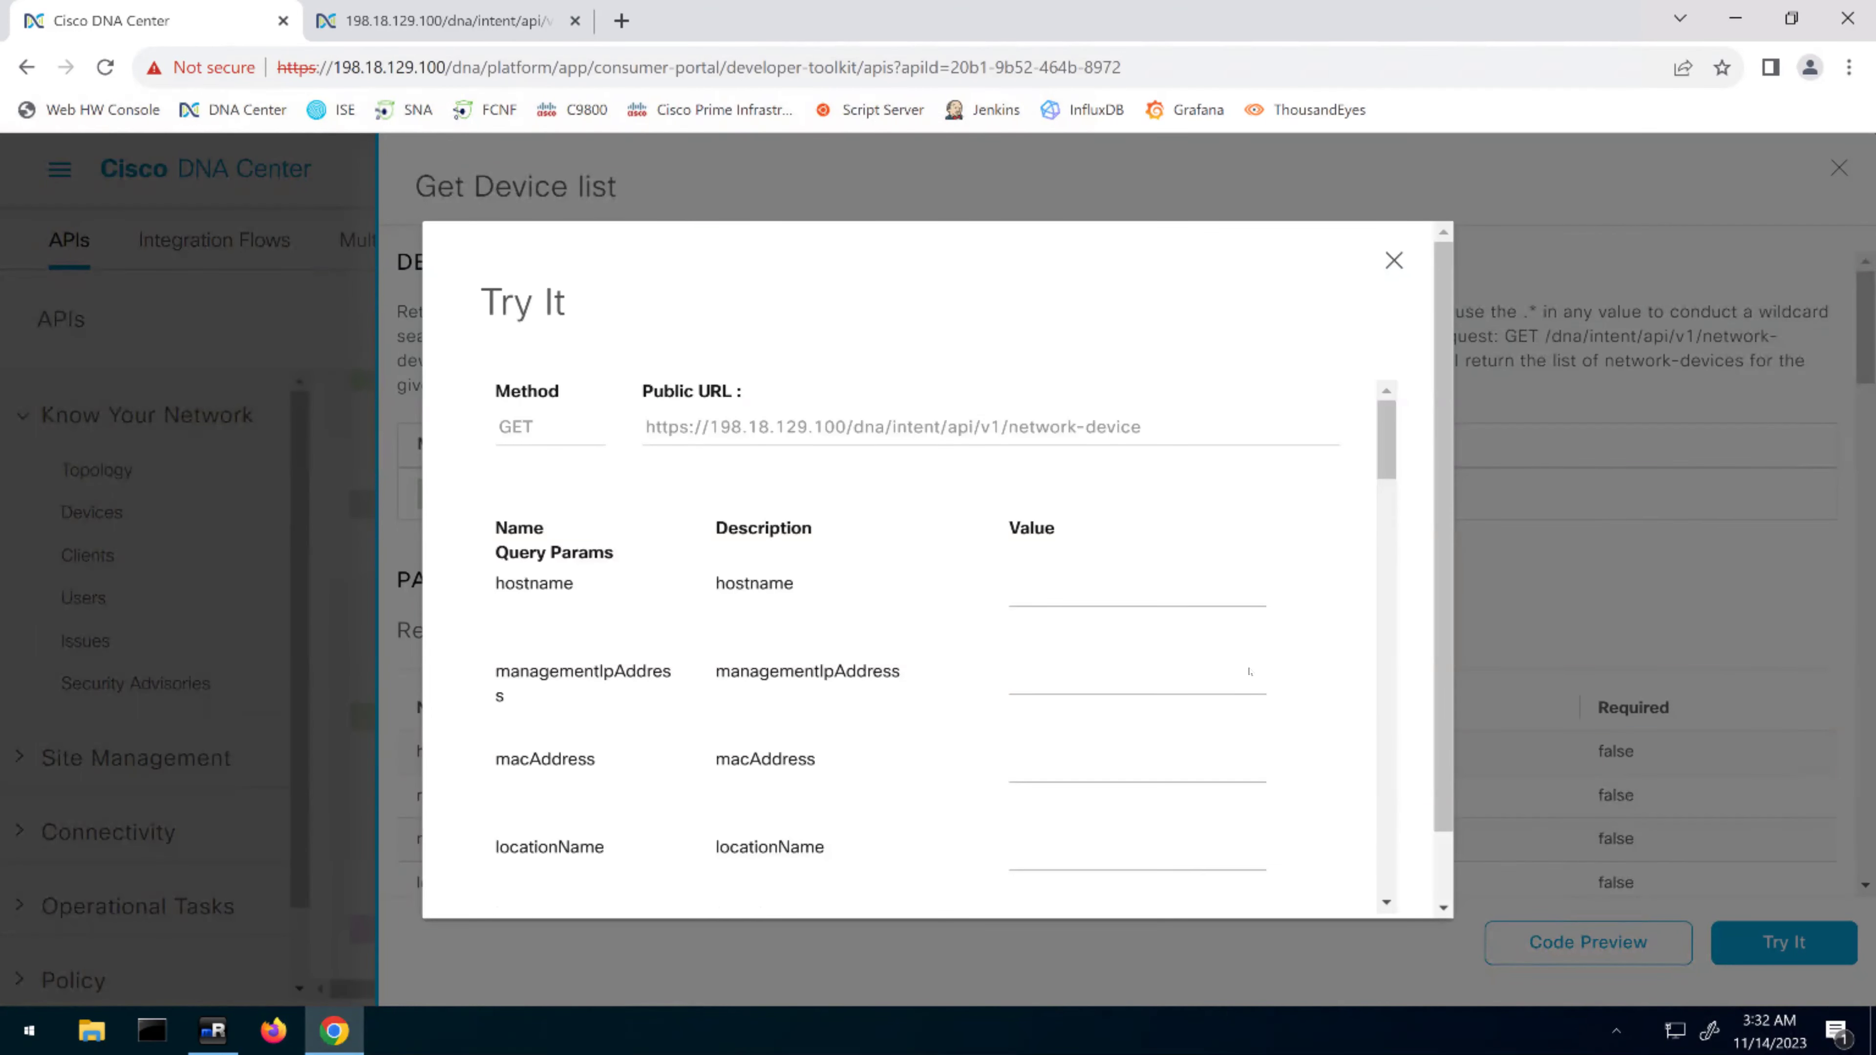
scroll(1250, 671, down, 20)
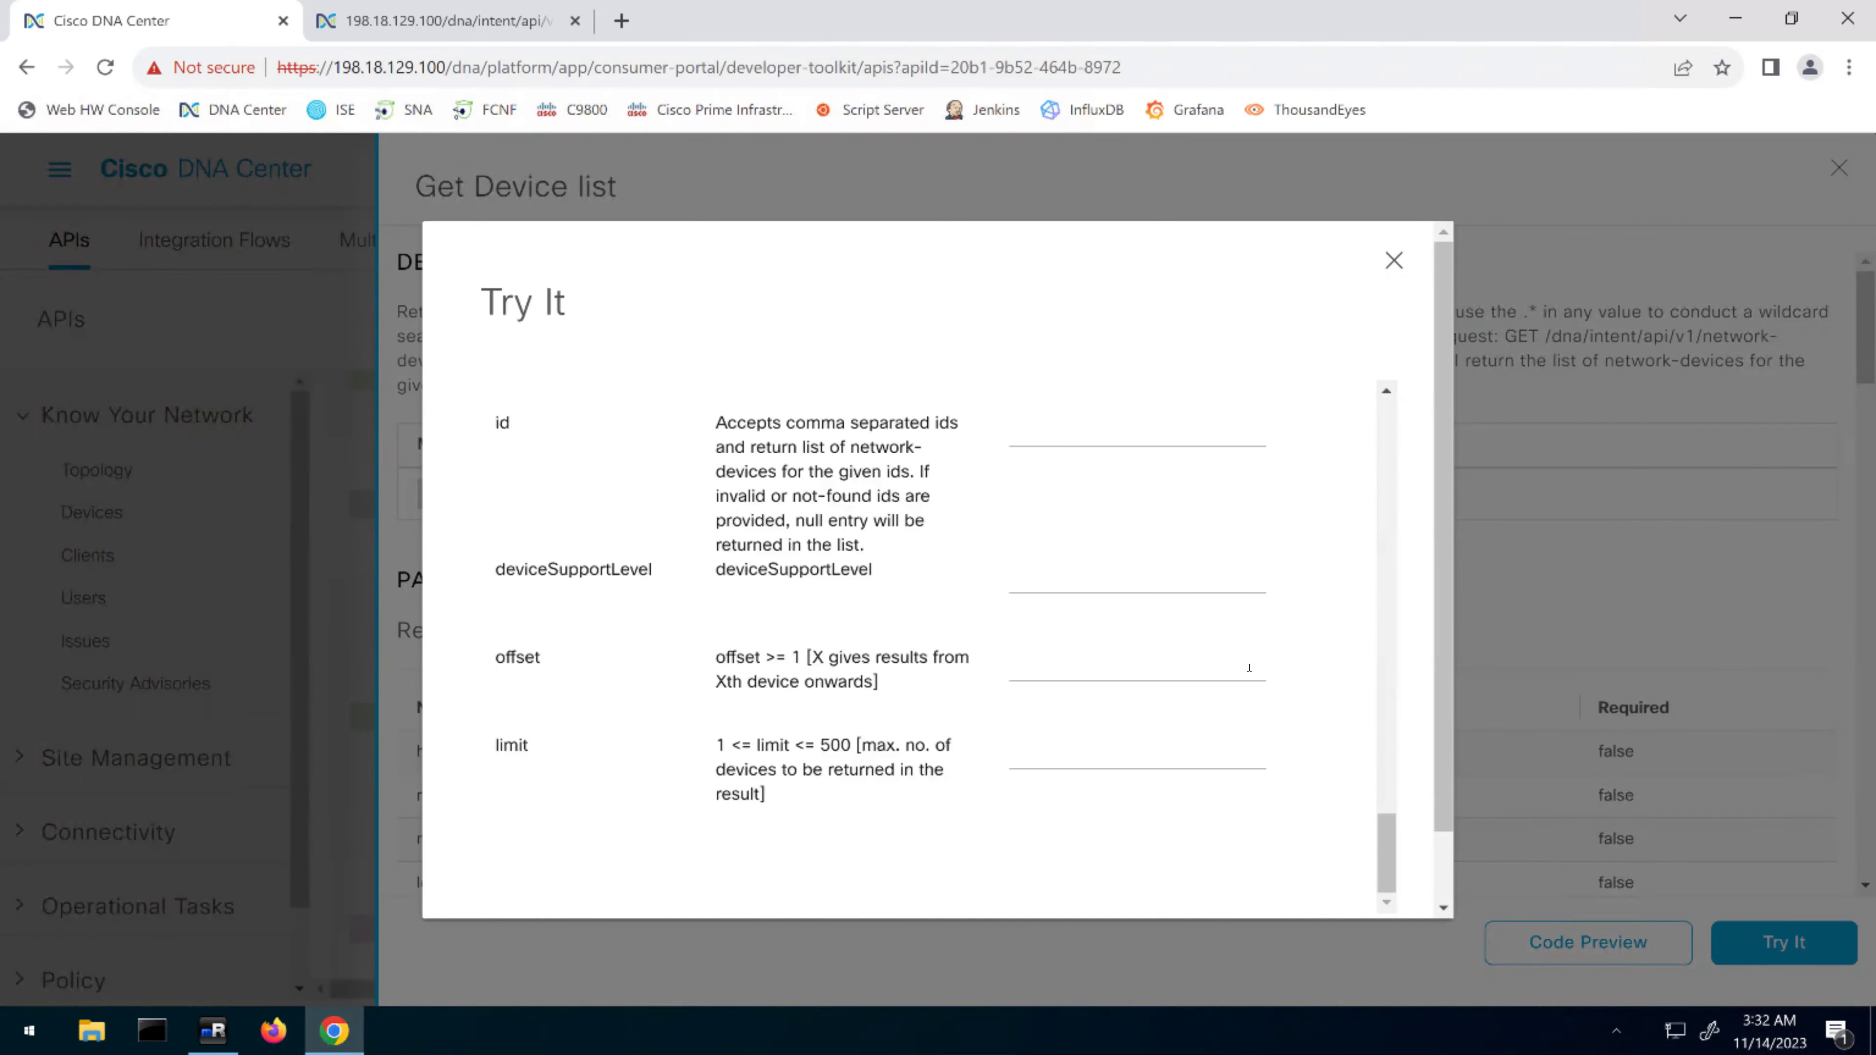
scroll(1397, 804, down, 1)
click(1013, 871)
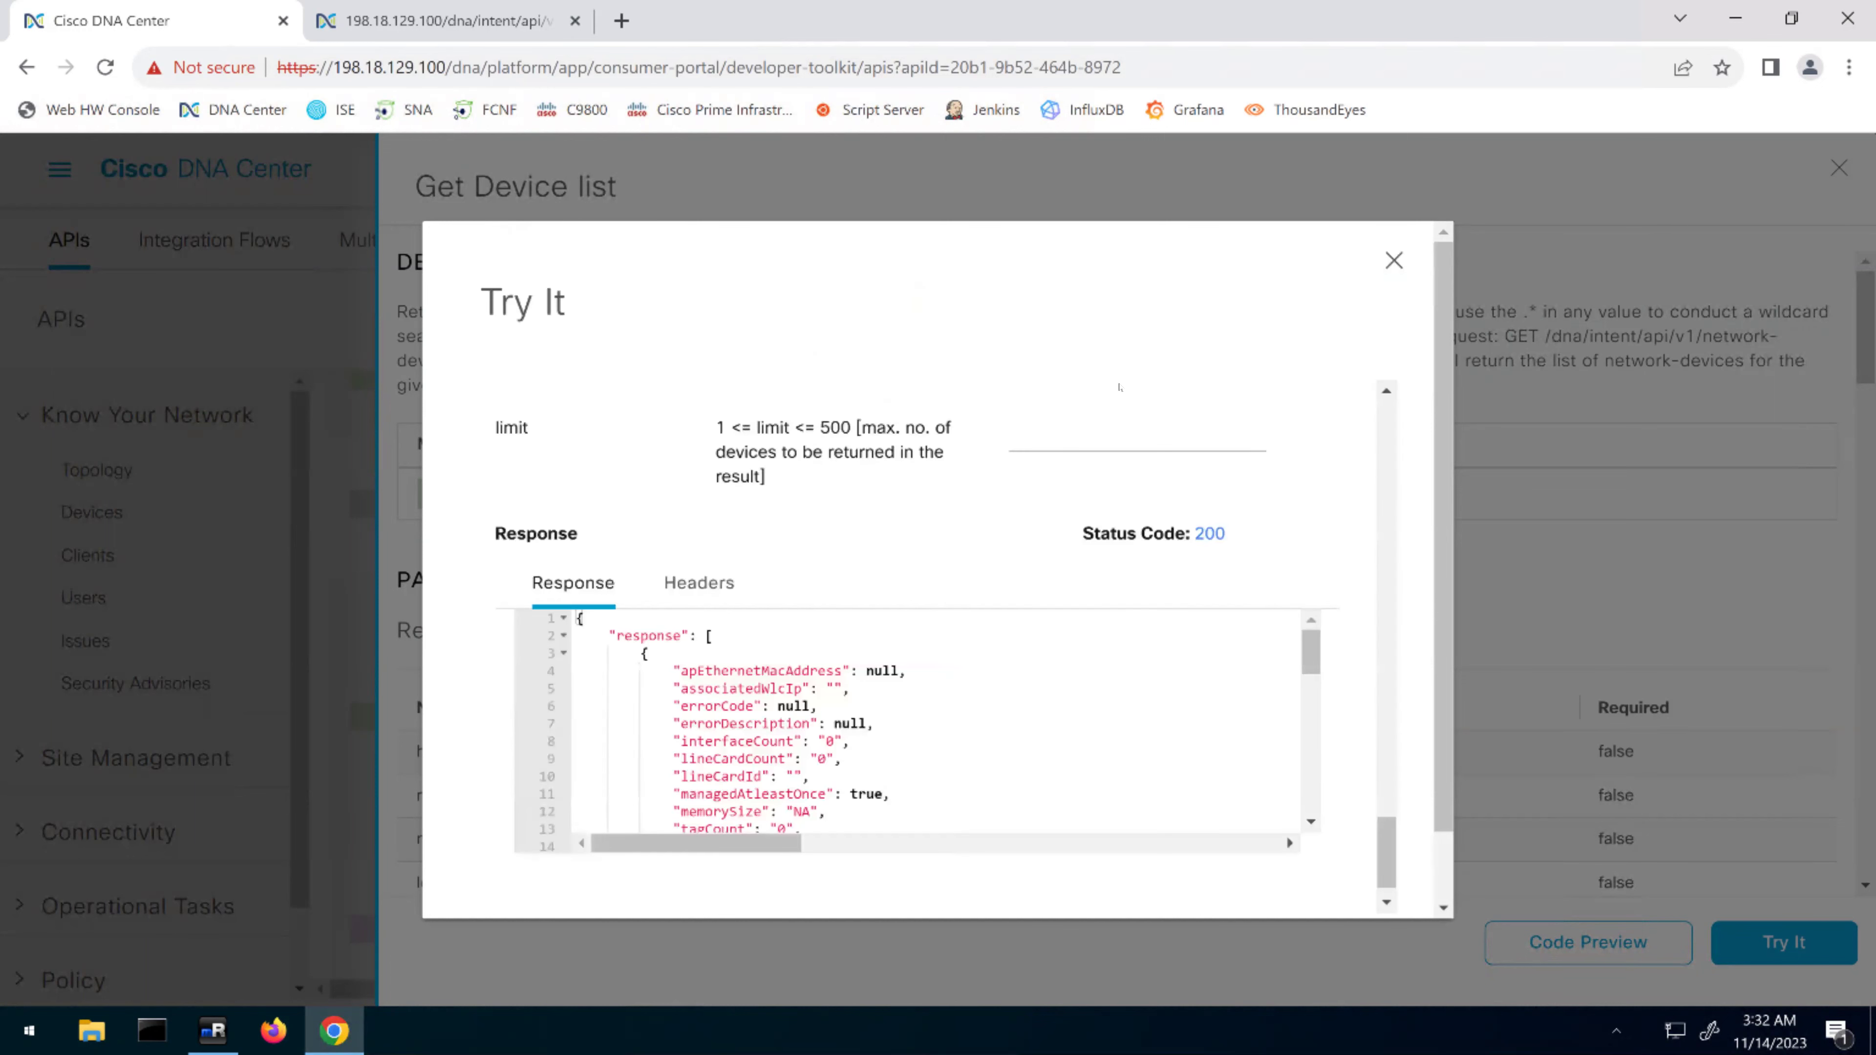
Select the entire JSON response and launch Notepad++ by searching Windows for 'notepad'
click(883, 681)
key(ctrl+a)
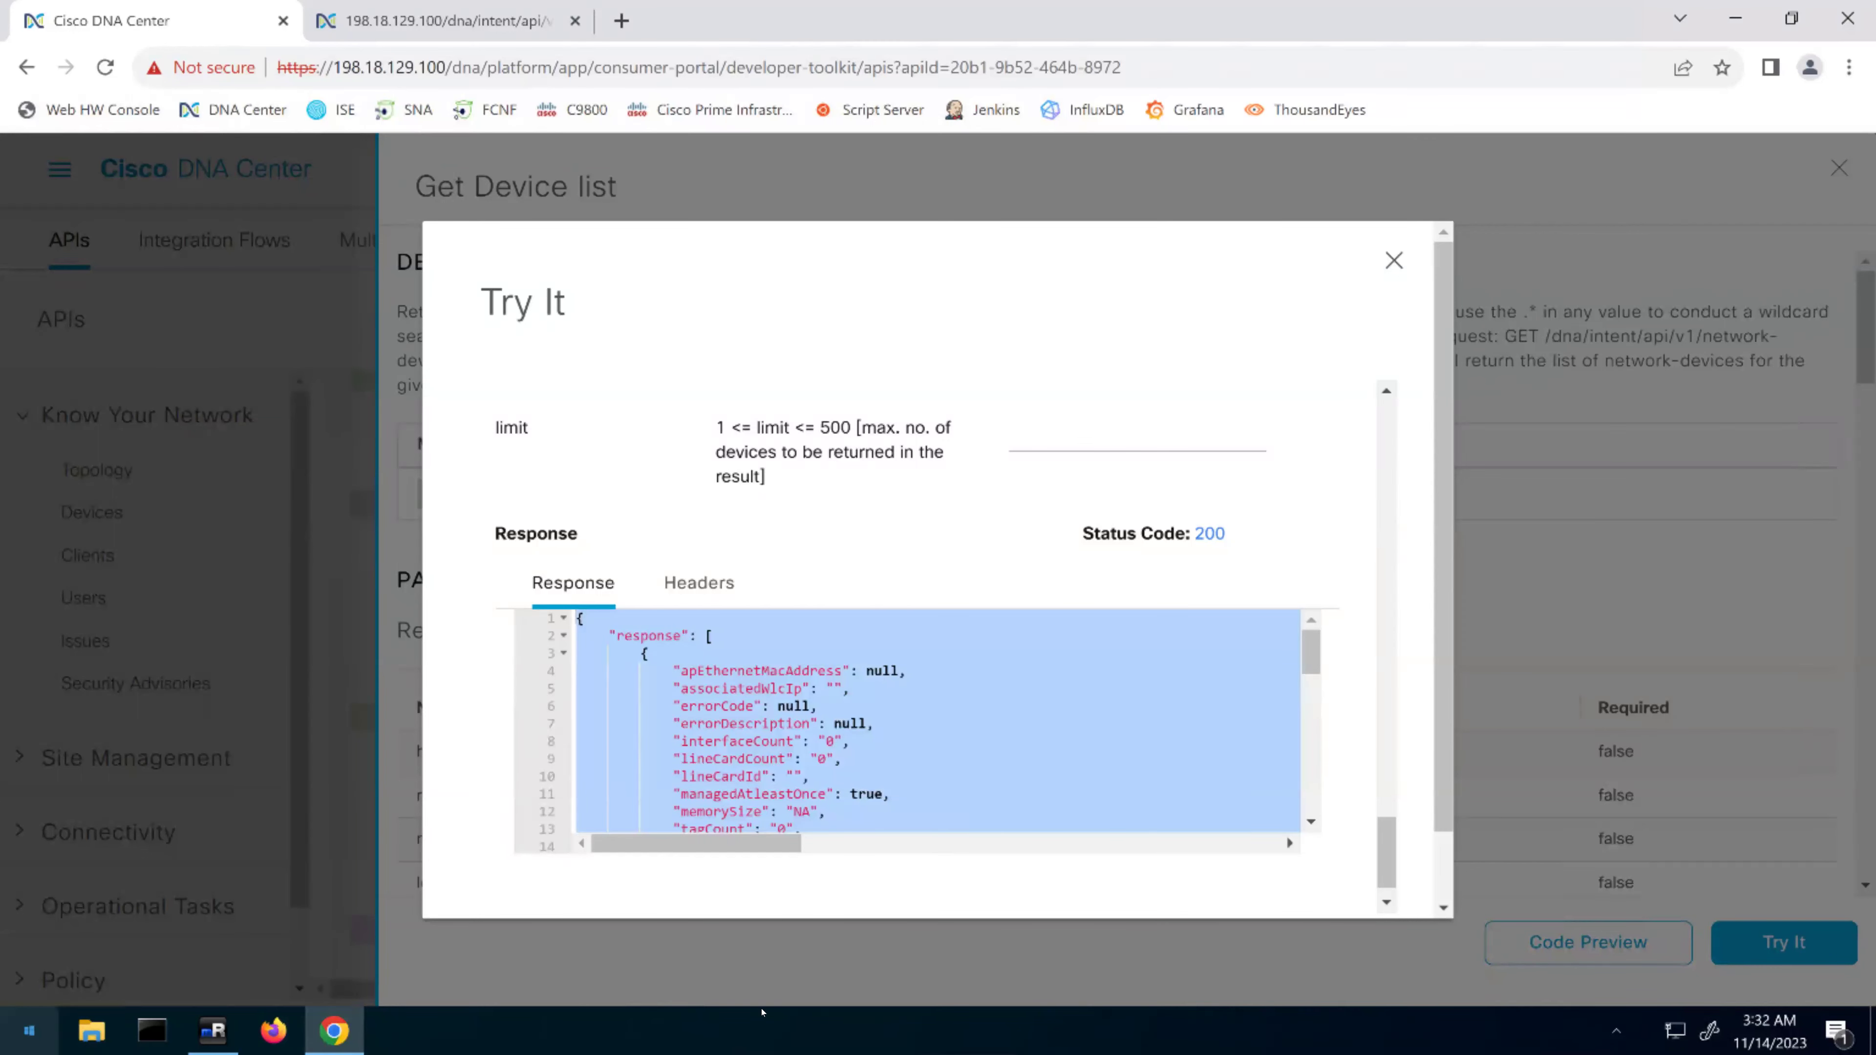
key(super)
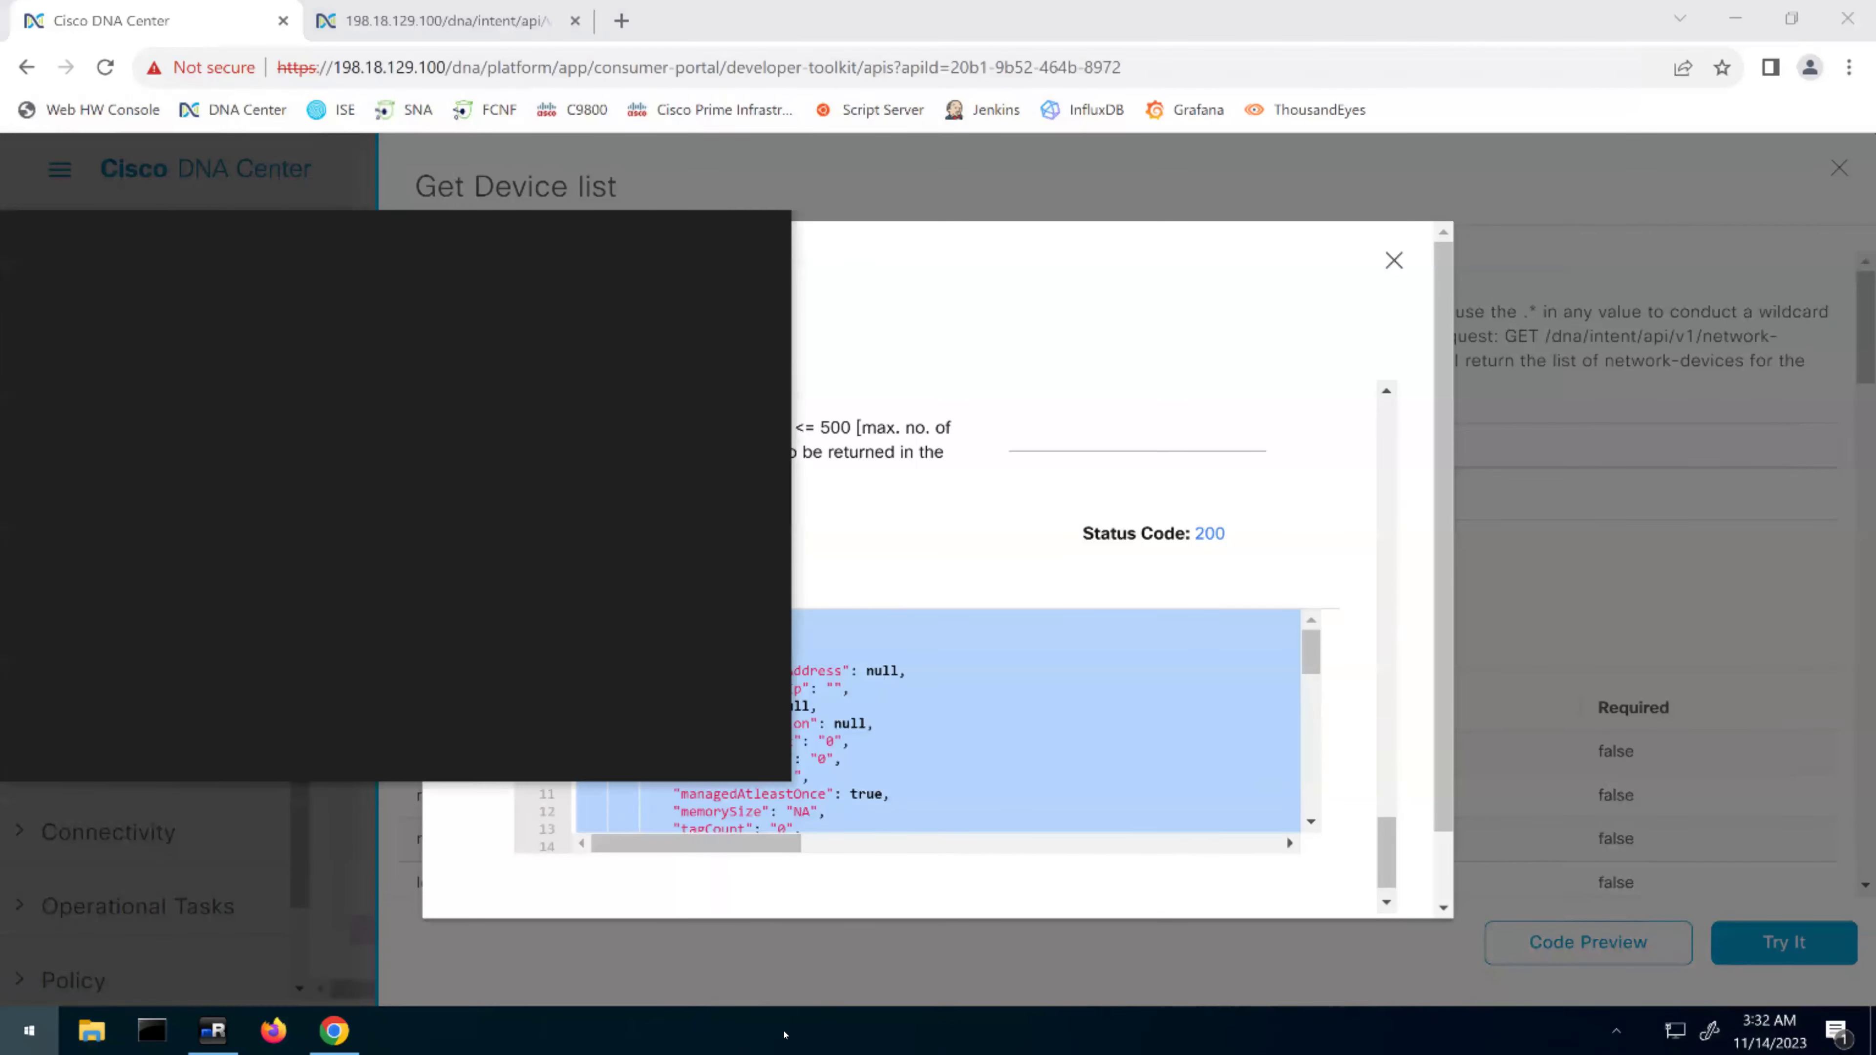
text(notp)
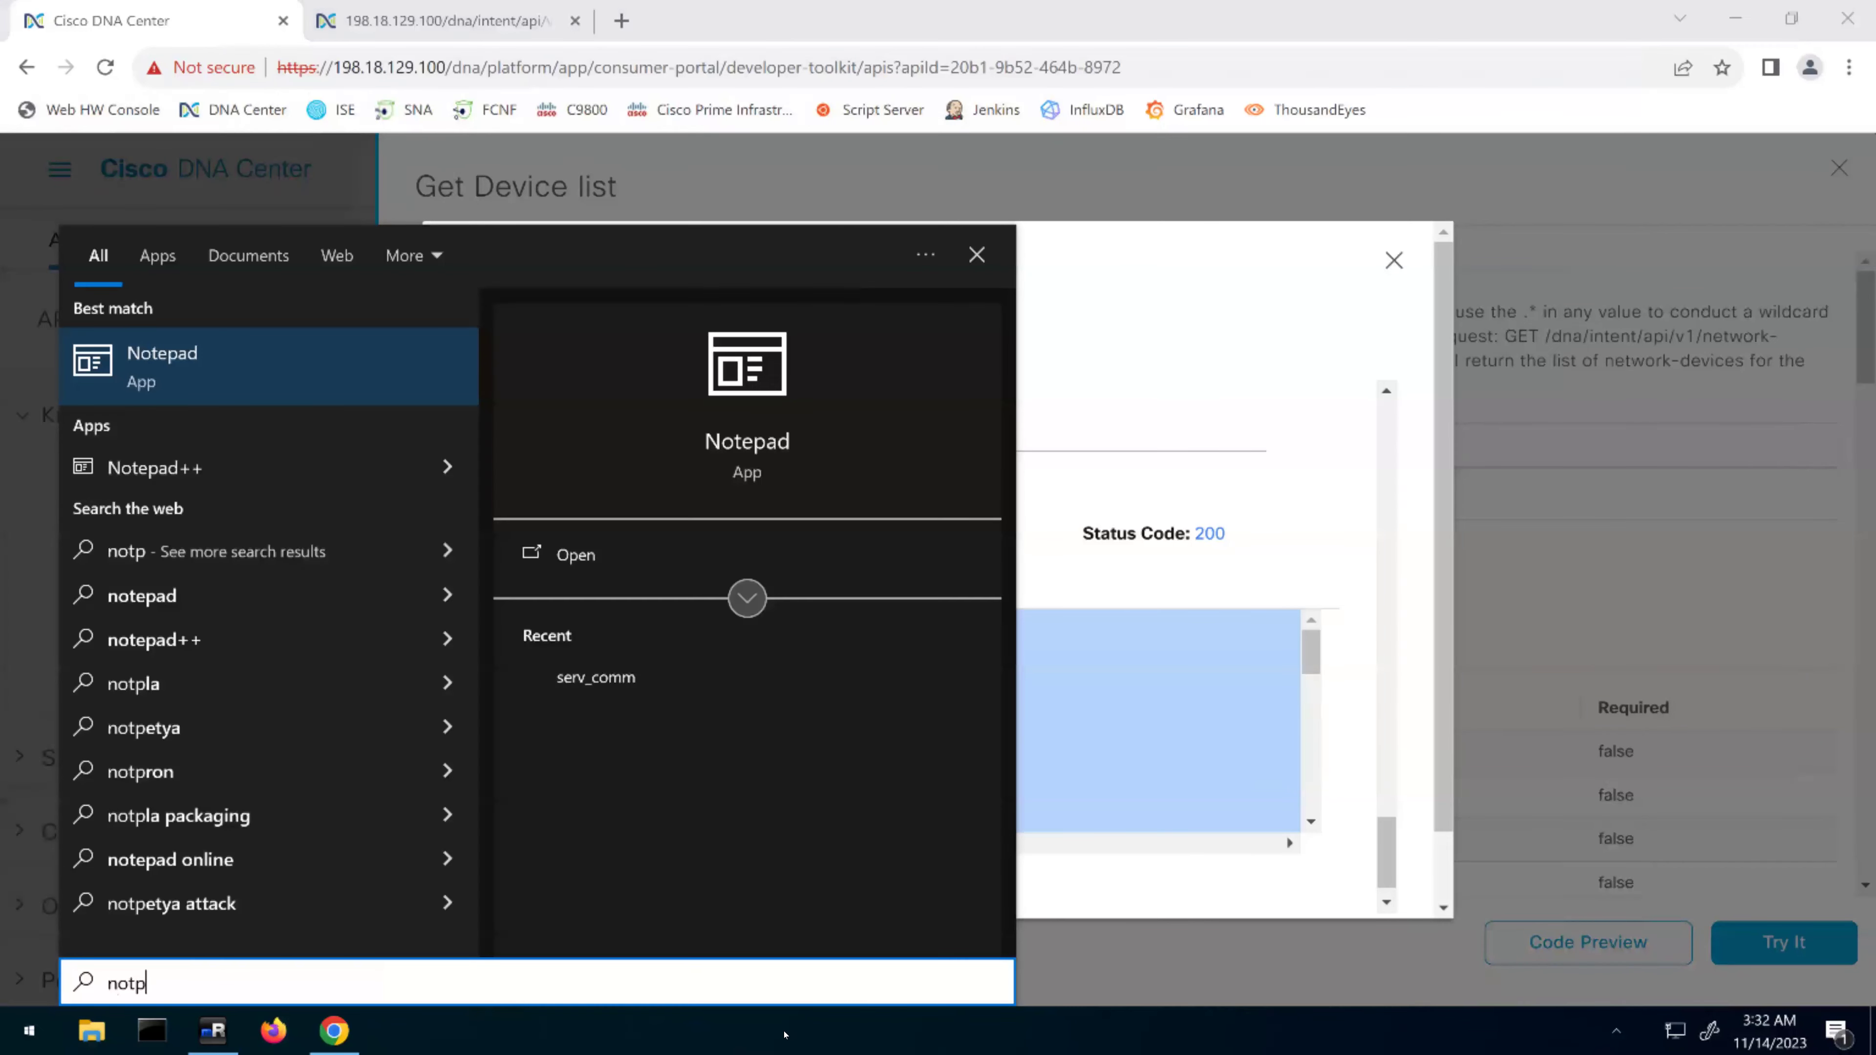
key(BackSpace)
text(epad)
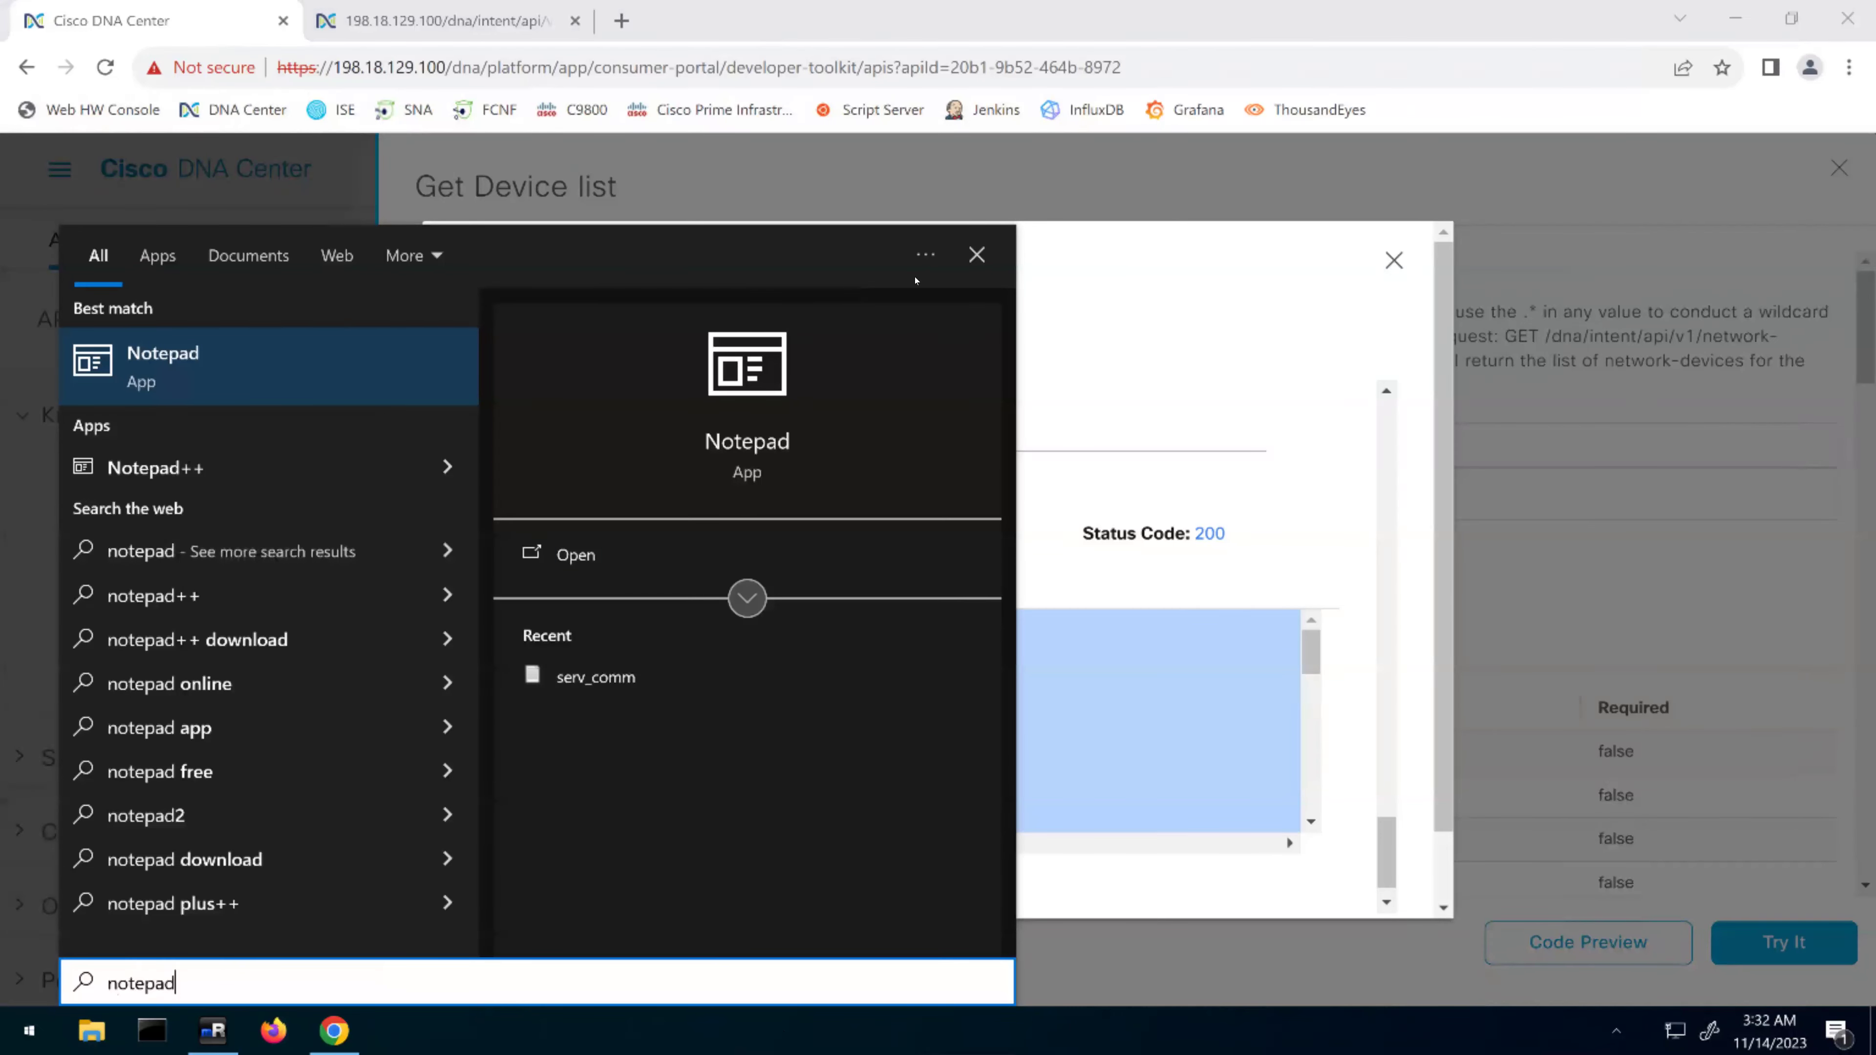
click(215, 483)
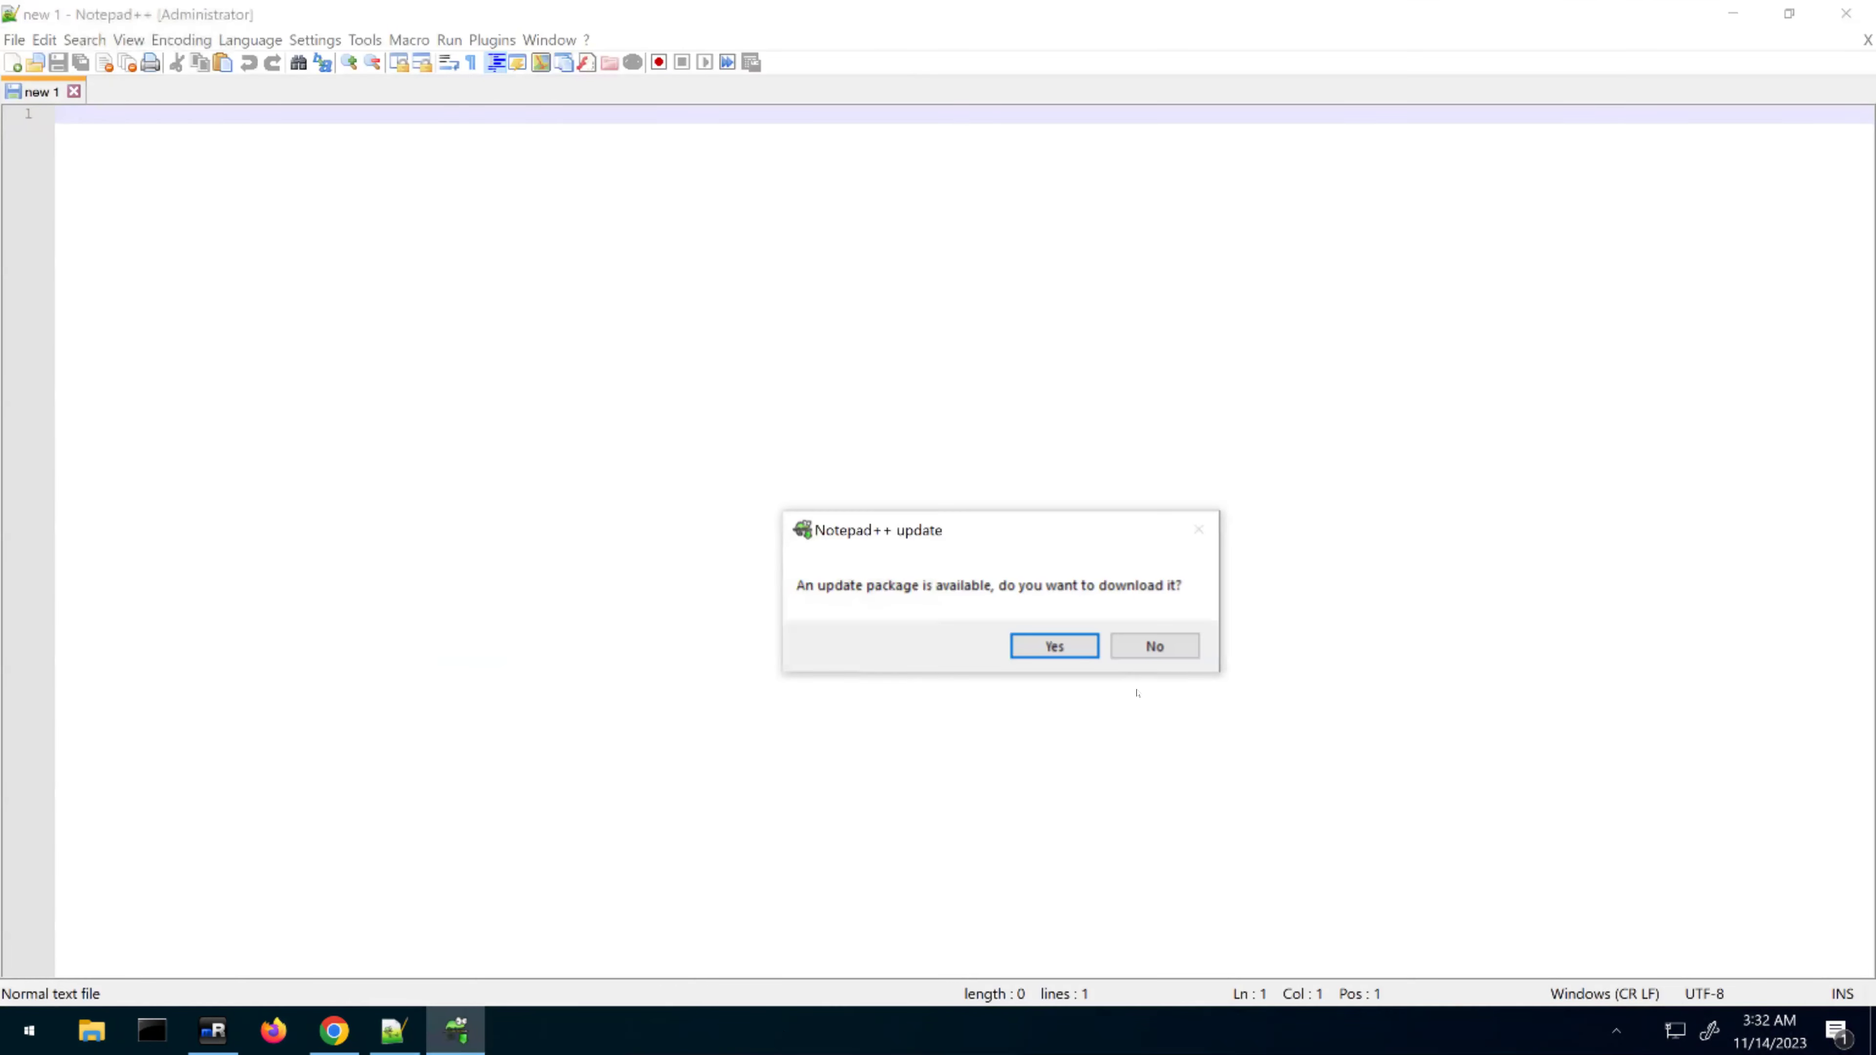
Dismiss the Notepad++ update offer and paste the device-list JSON response into the new document
click(1155, 646)
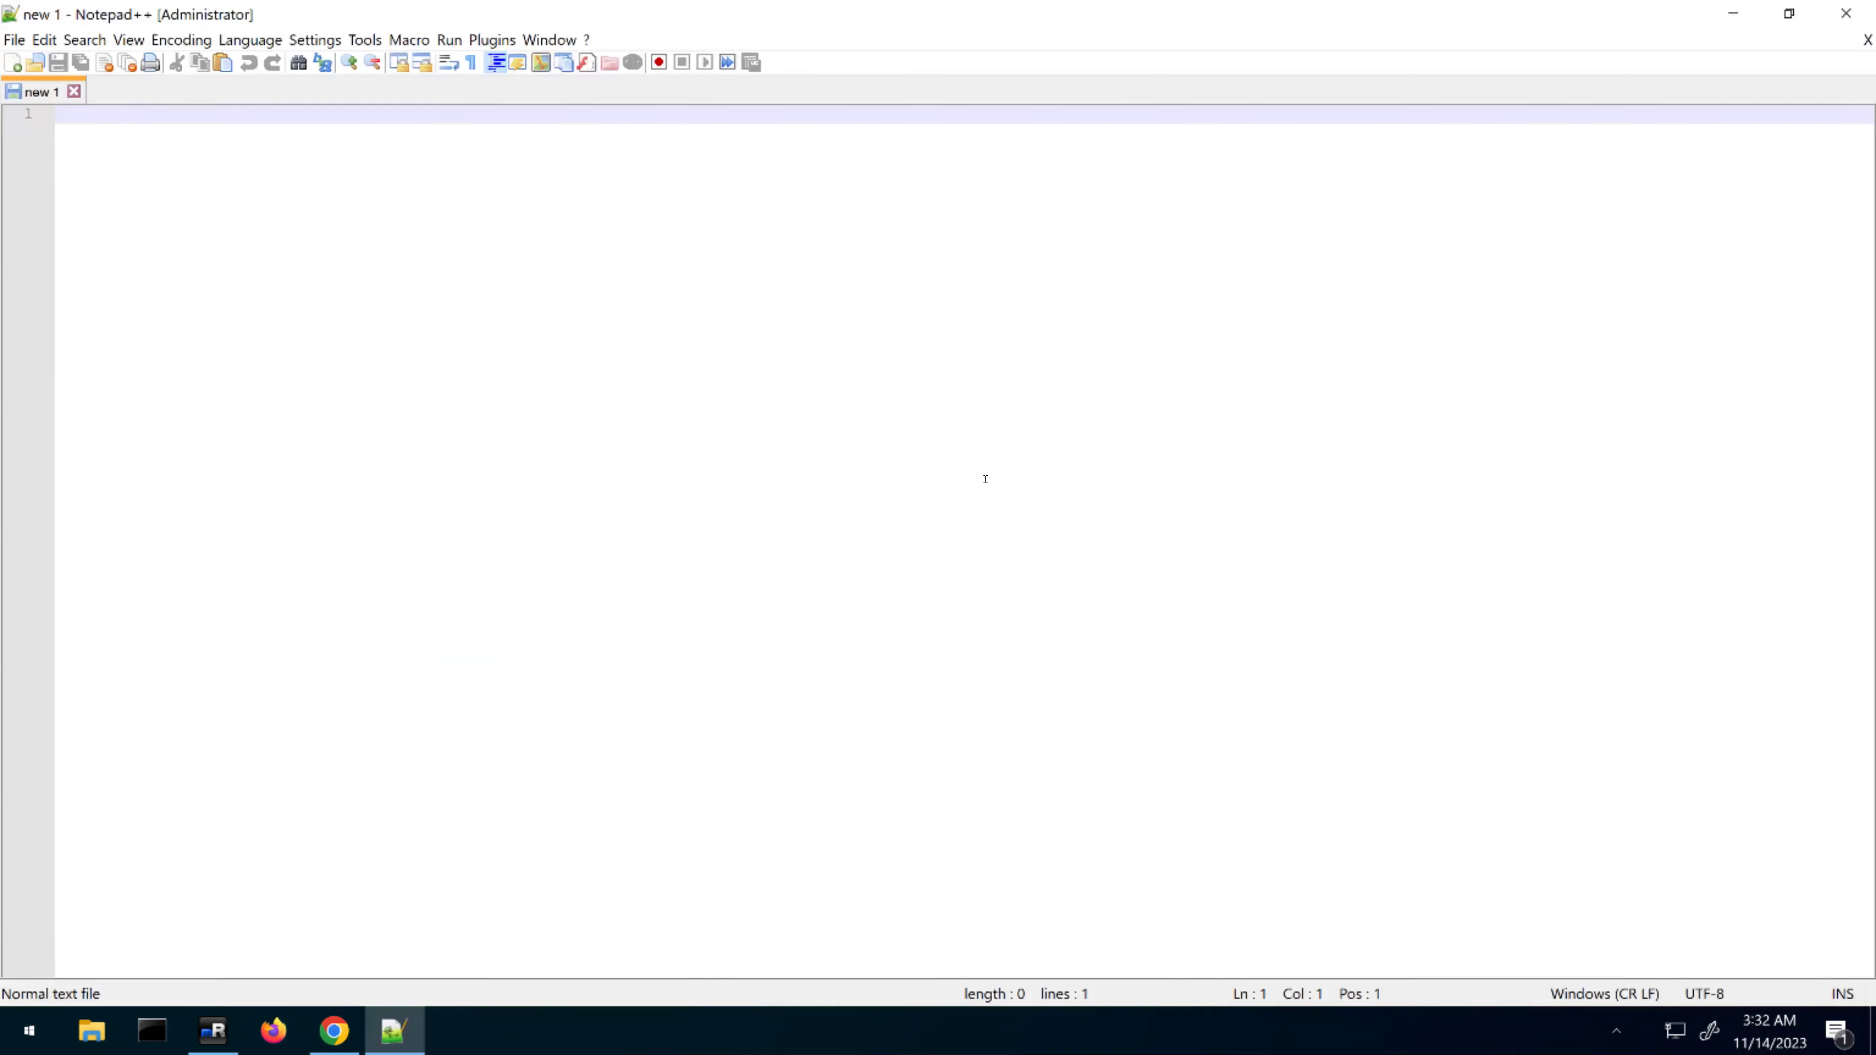
key(ctrl+v)
click(661, 241)
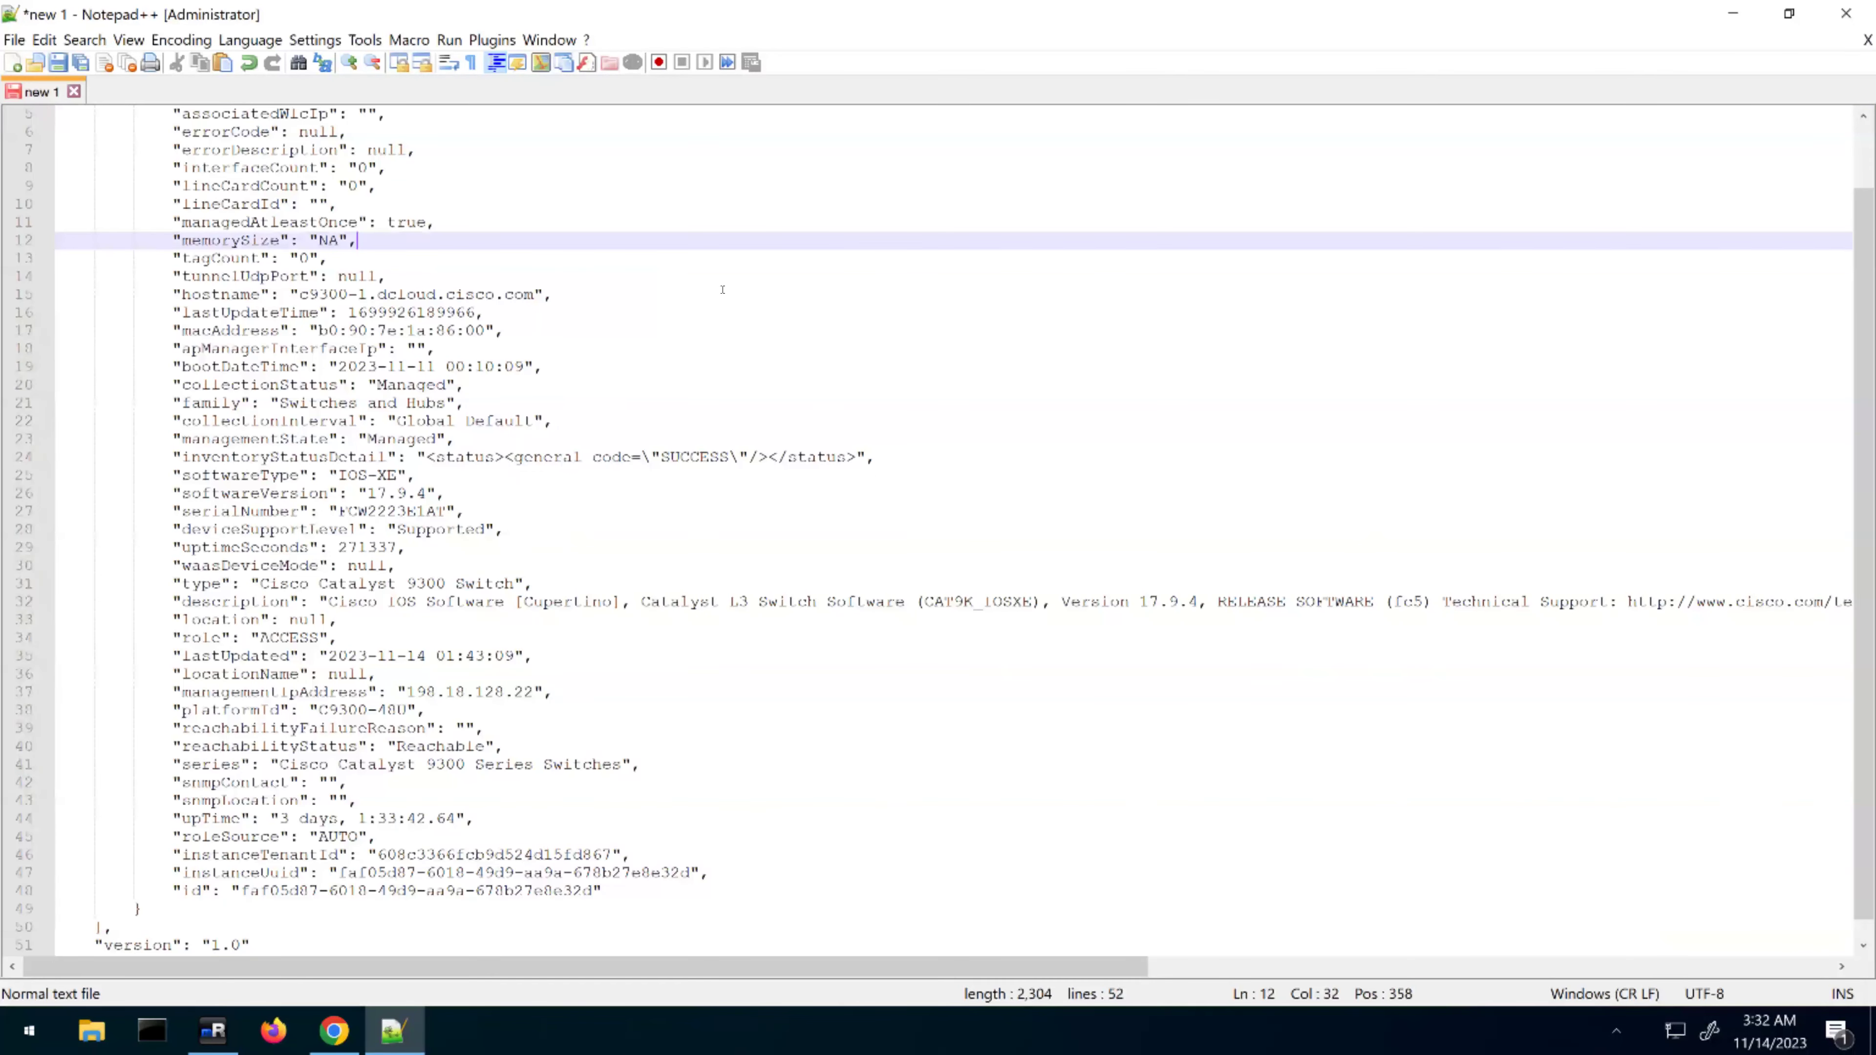
scroll(723, 289, up, 2)
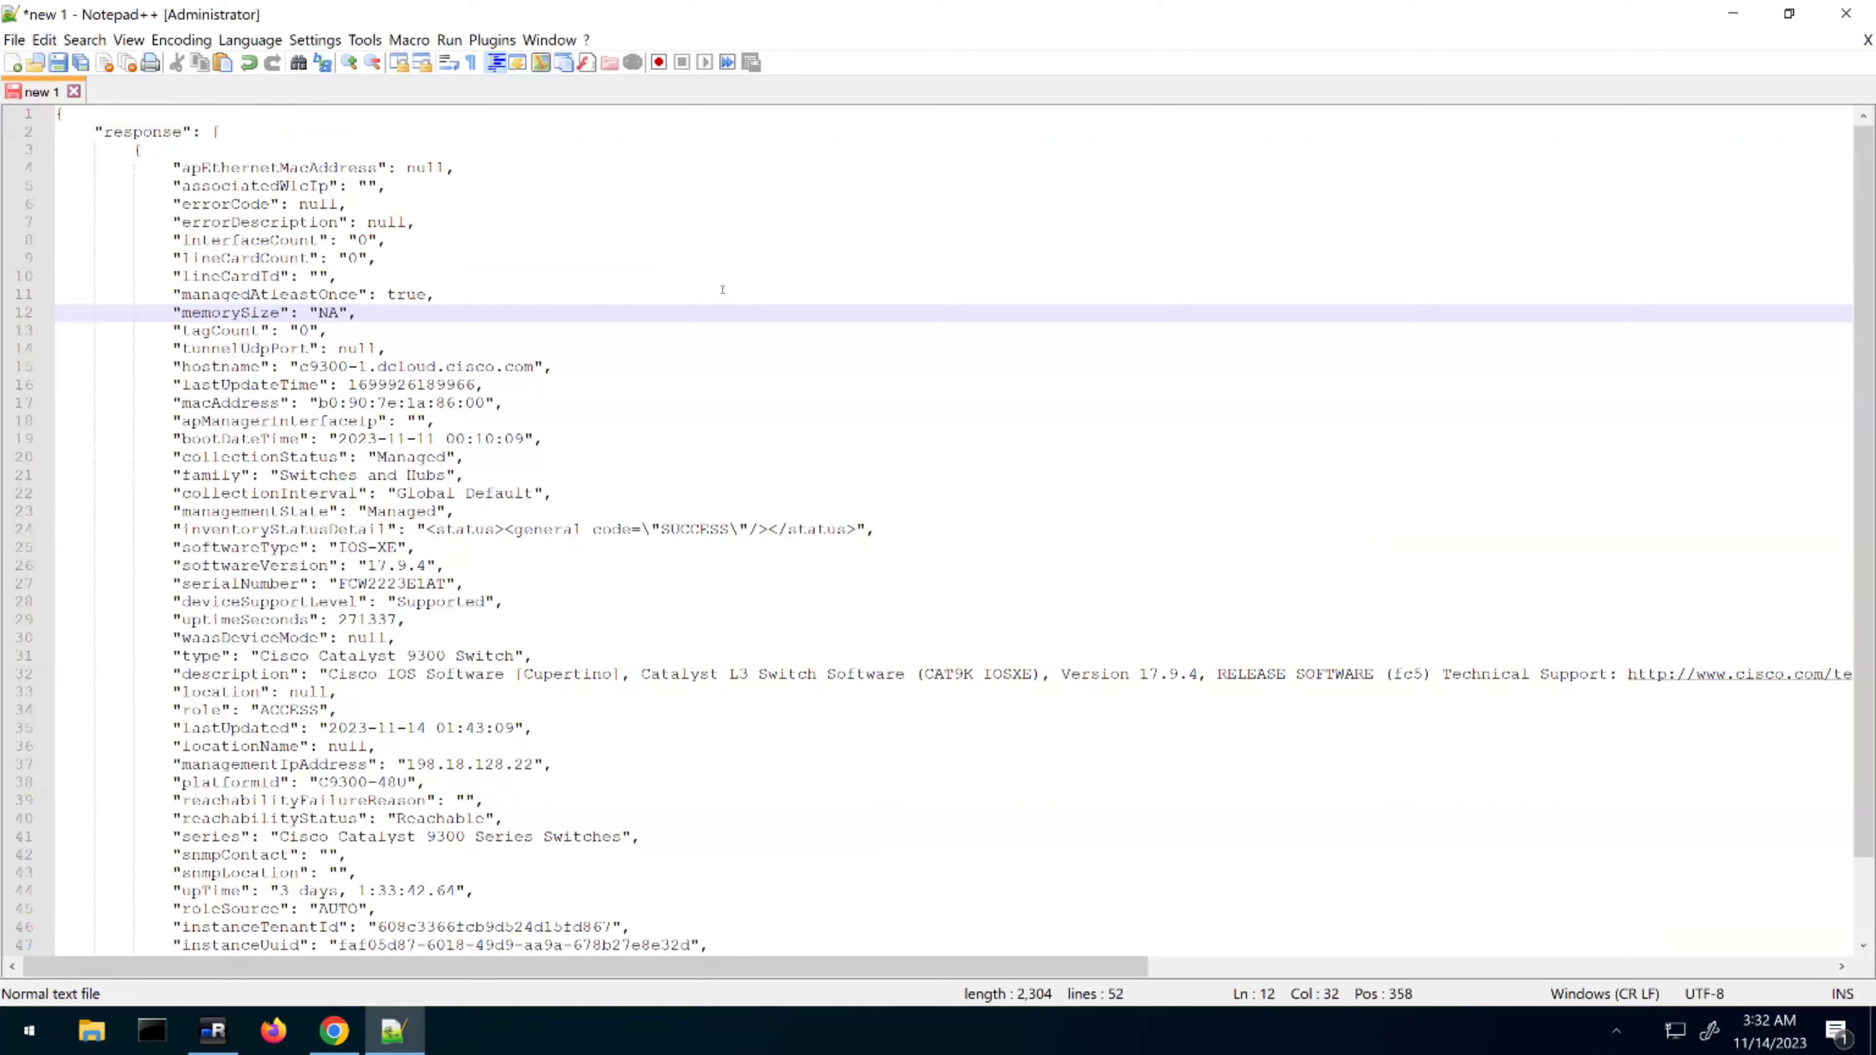
Select the pasted JSON from the response key down to line 47, then return to the local desktop
drag(95, 133, 489, 798)
drag(542, 892, 591, 940)
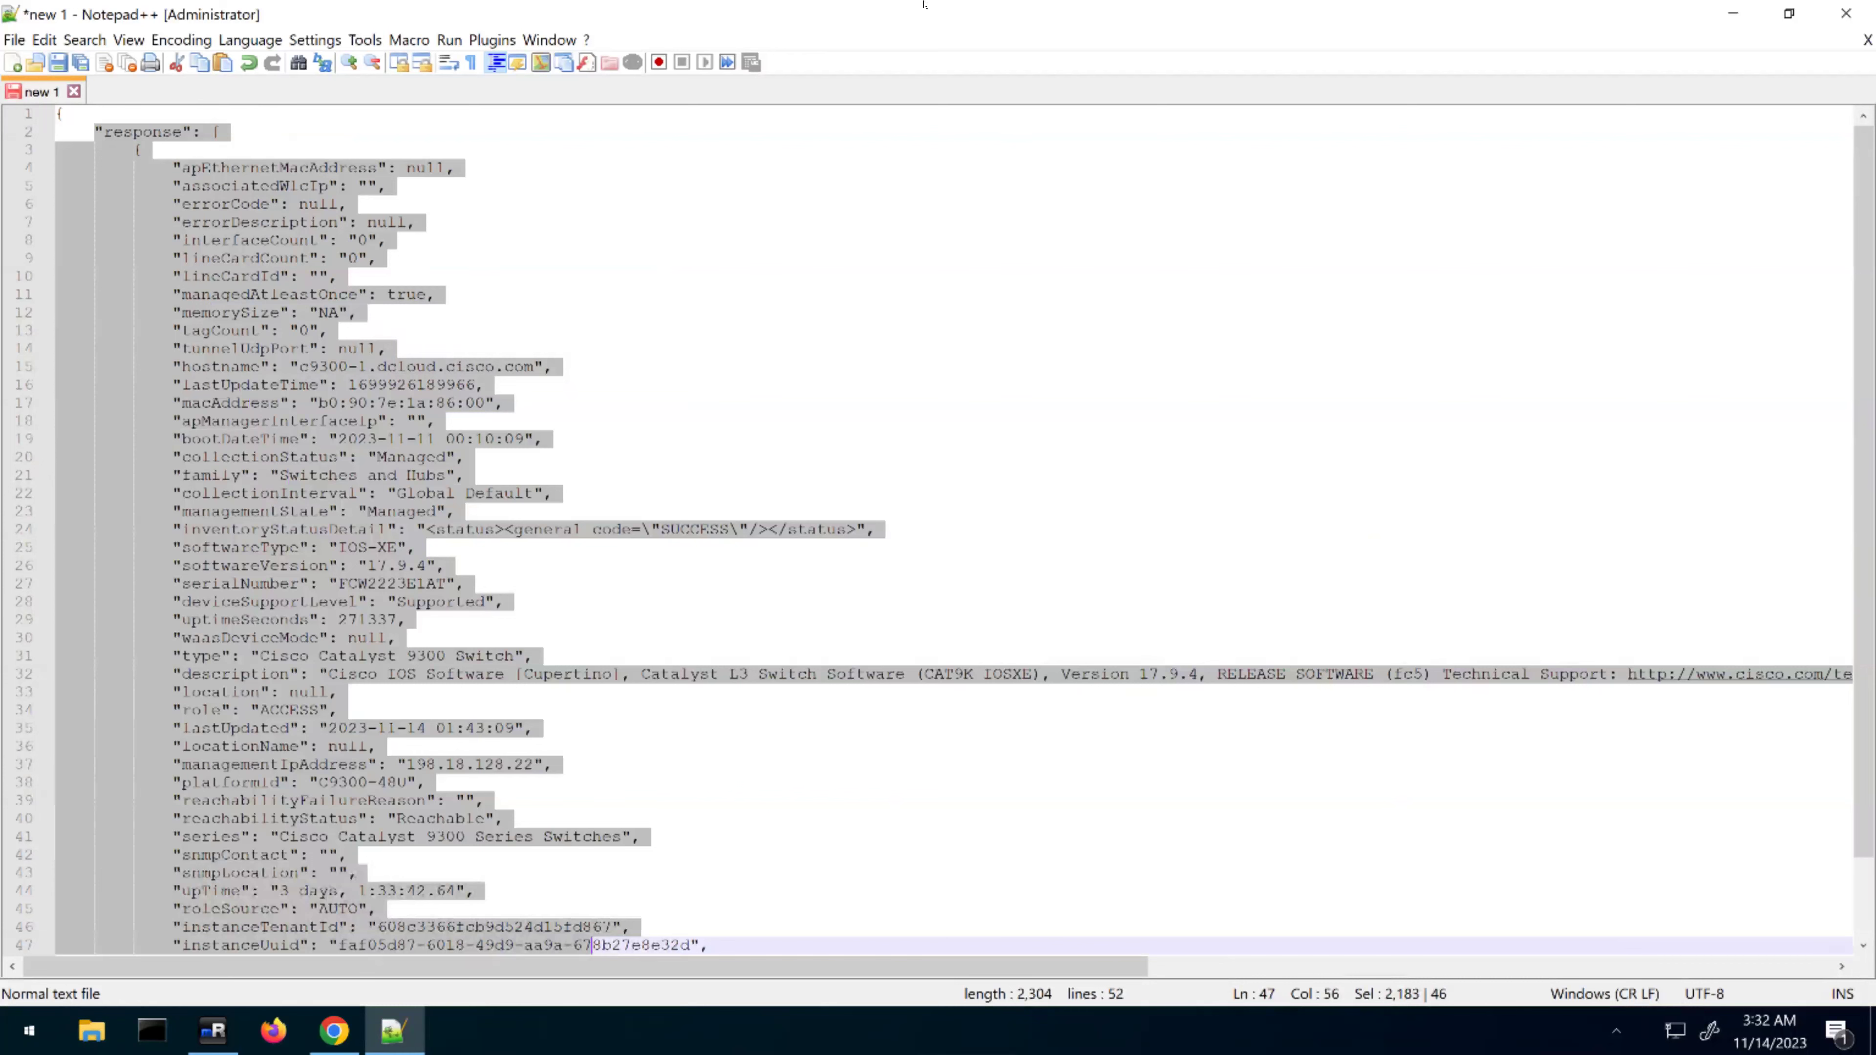
click(739, 11)
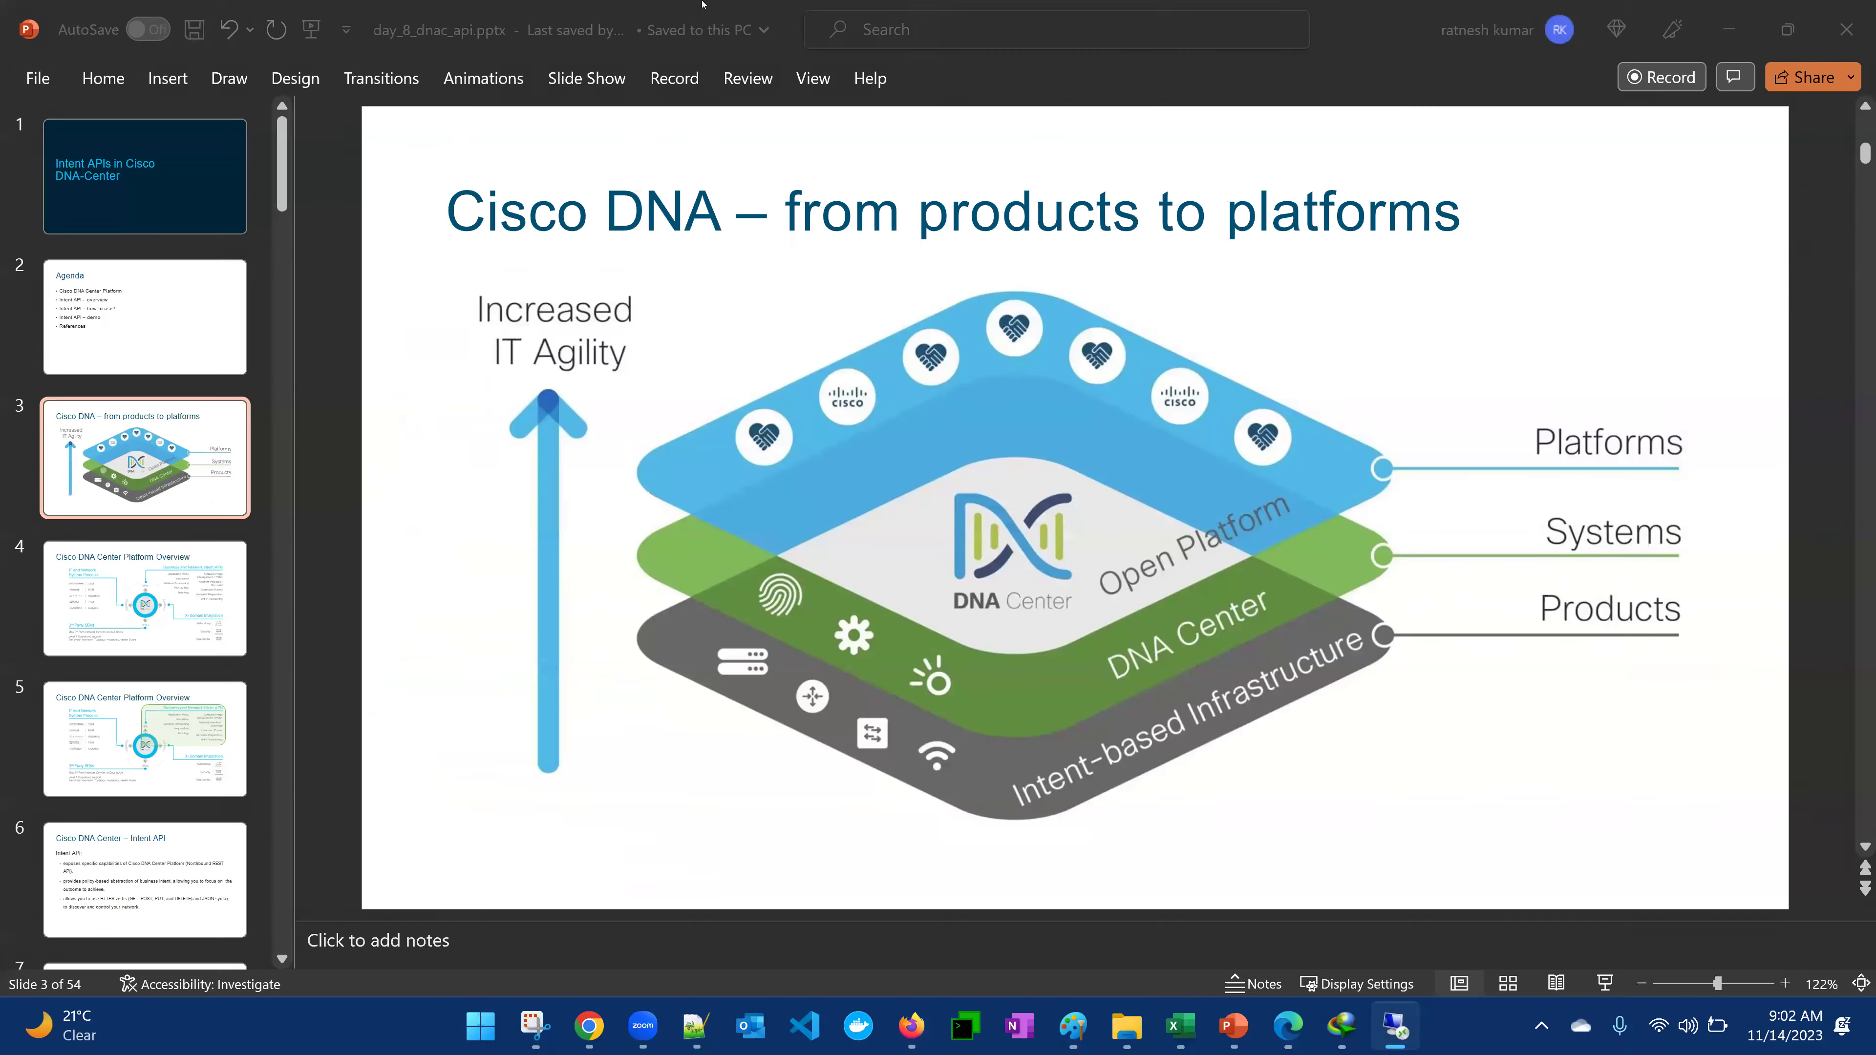
Paste the JSON response into the empty new 726 tab and return to its top
click(696, 1026)
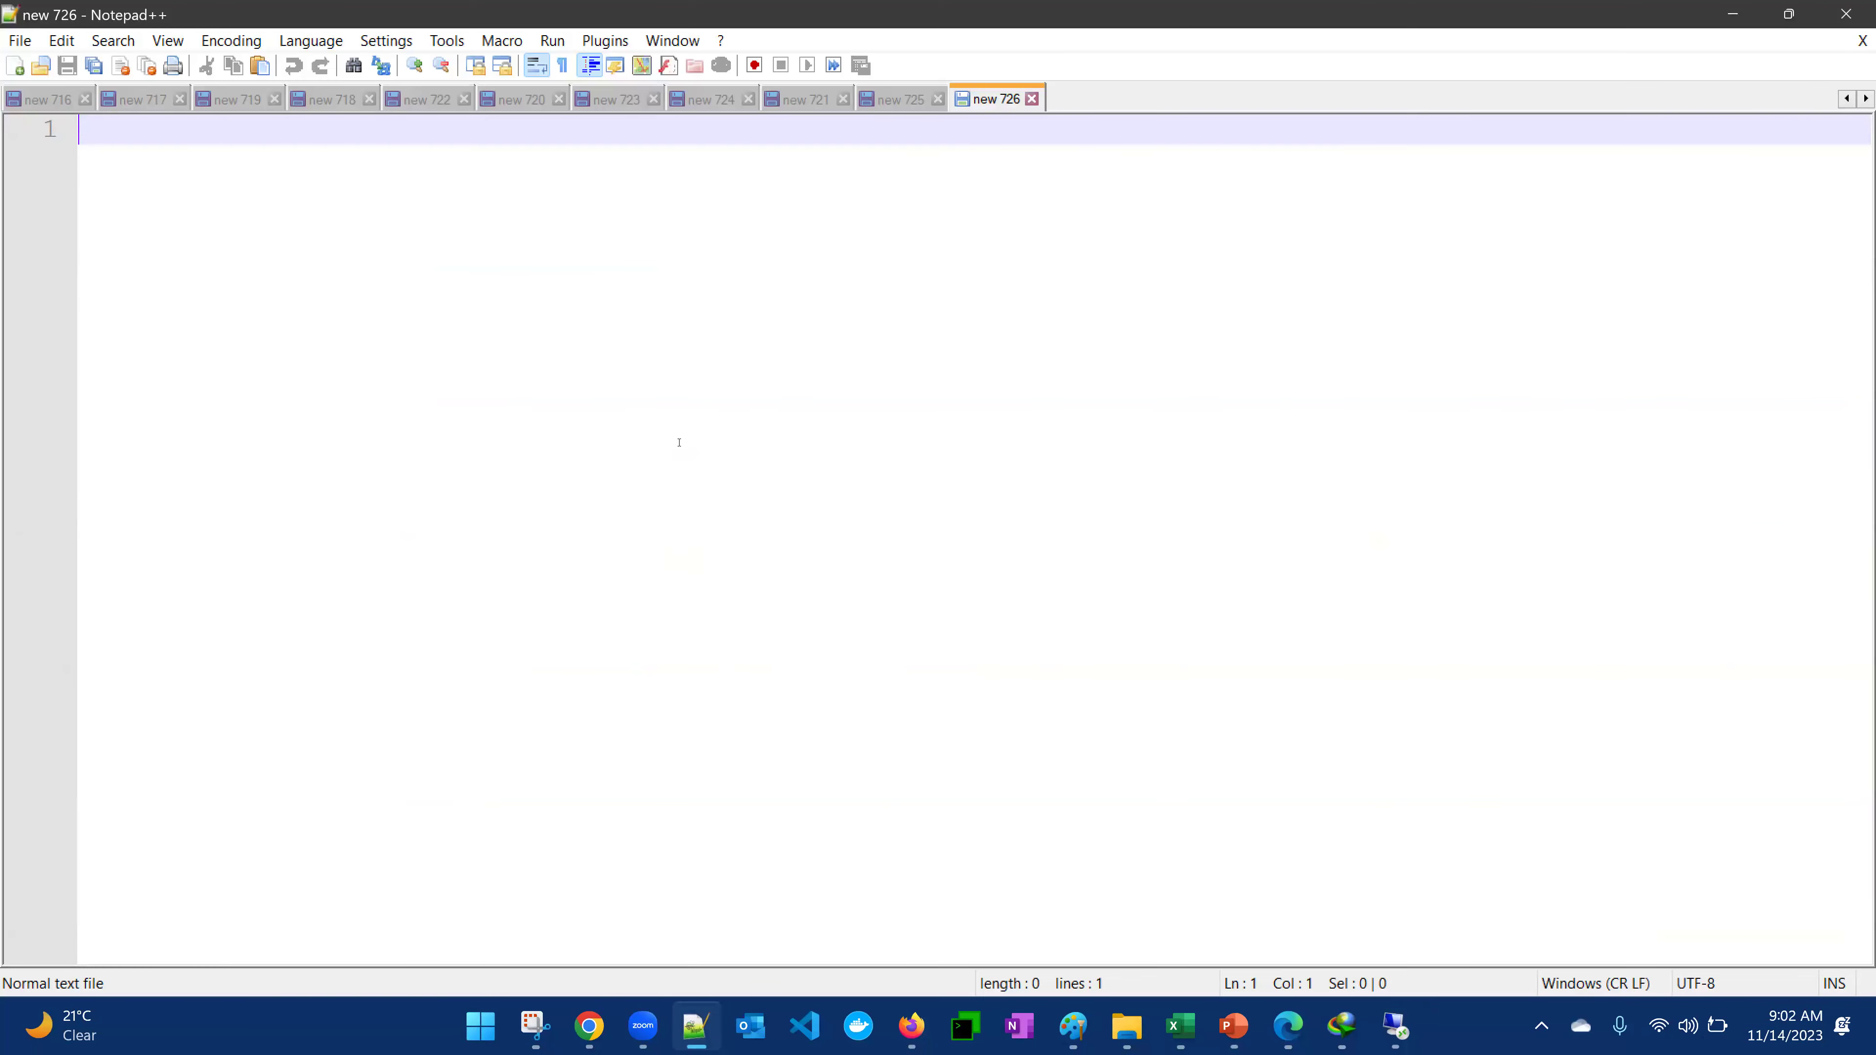
key(ctrl+v)
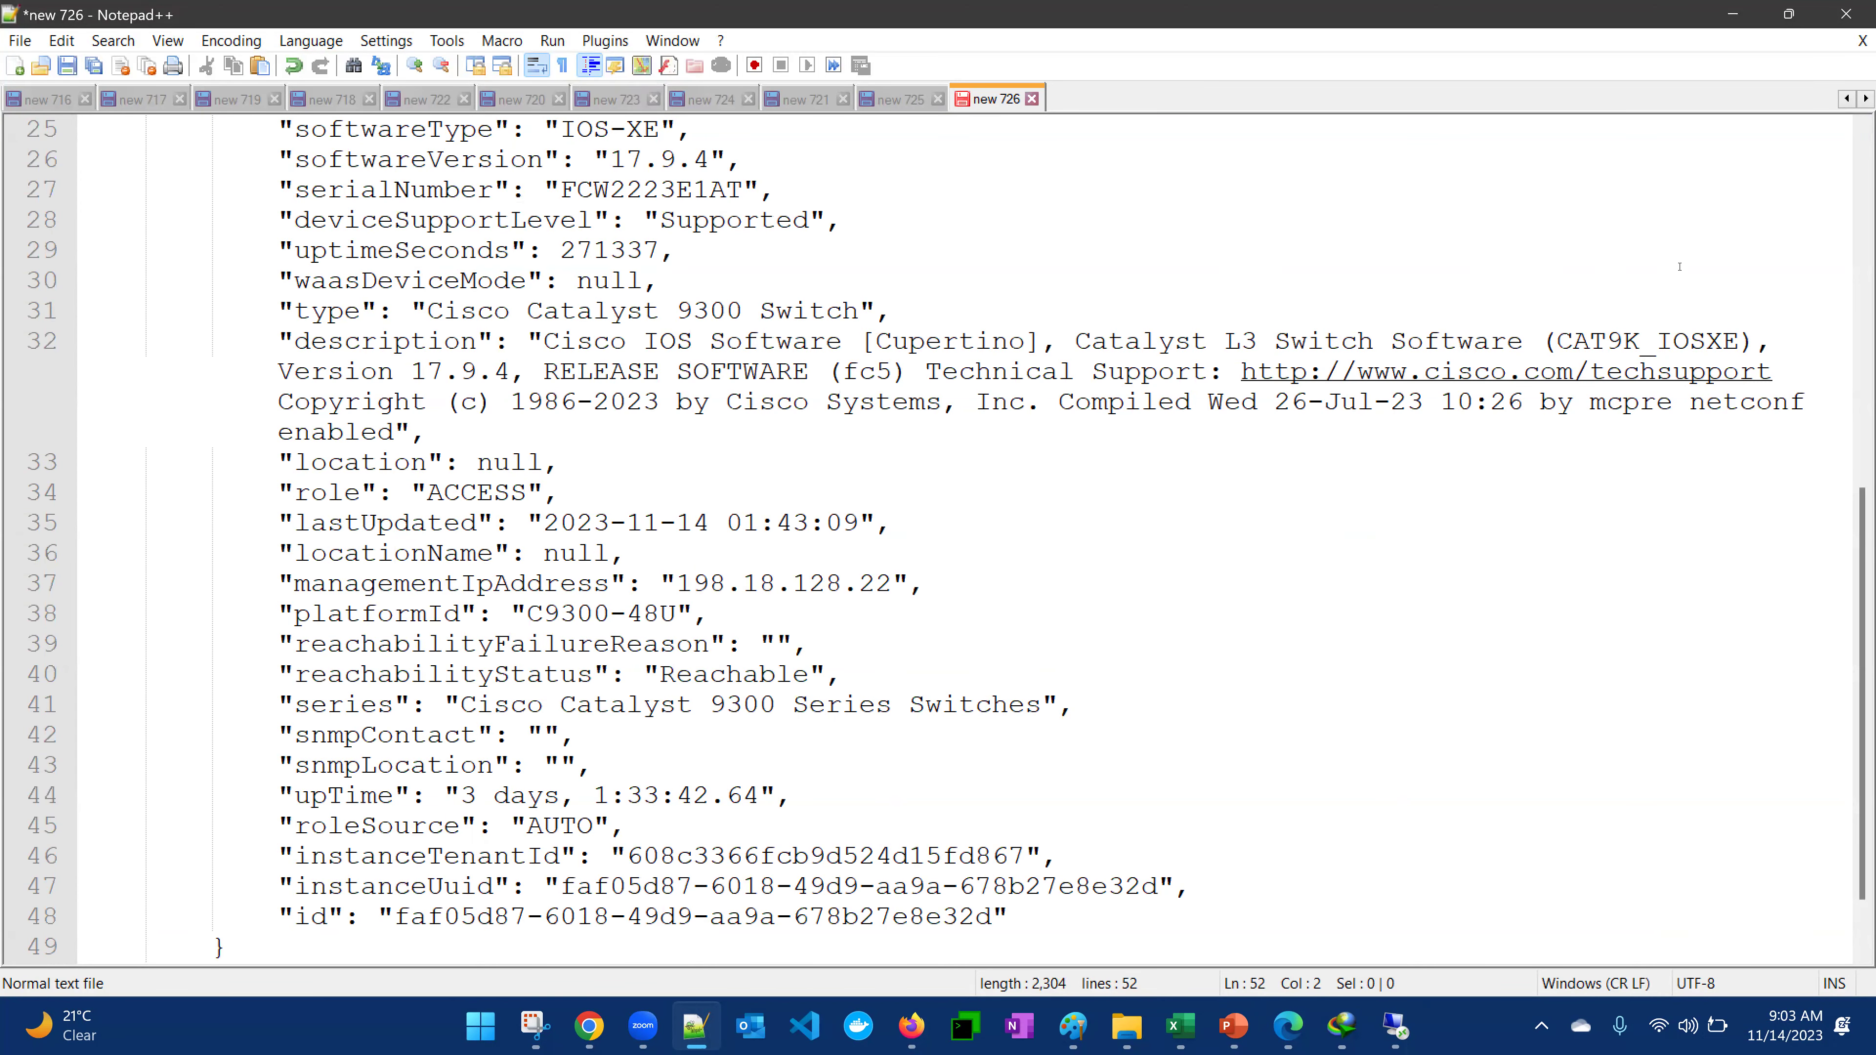
click(1859, 147)
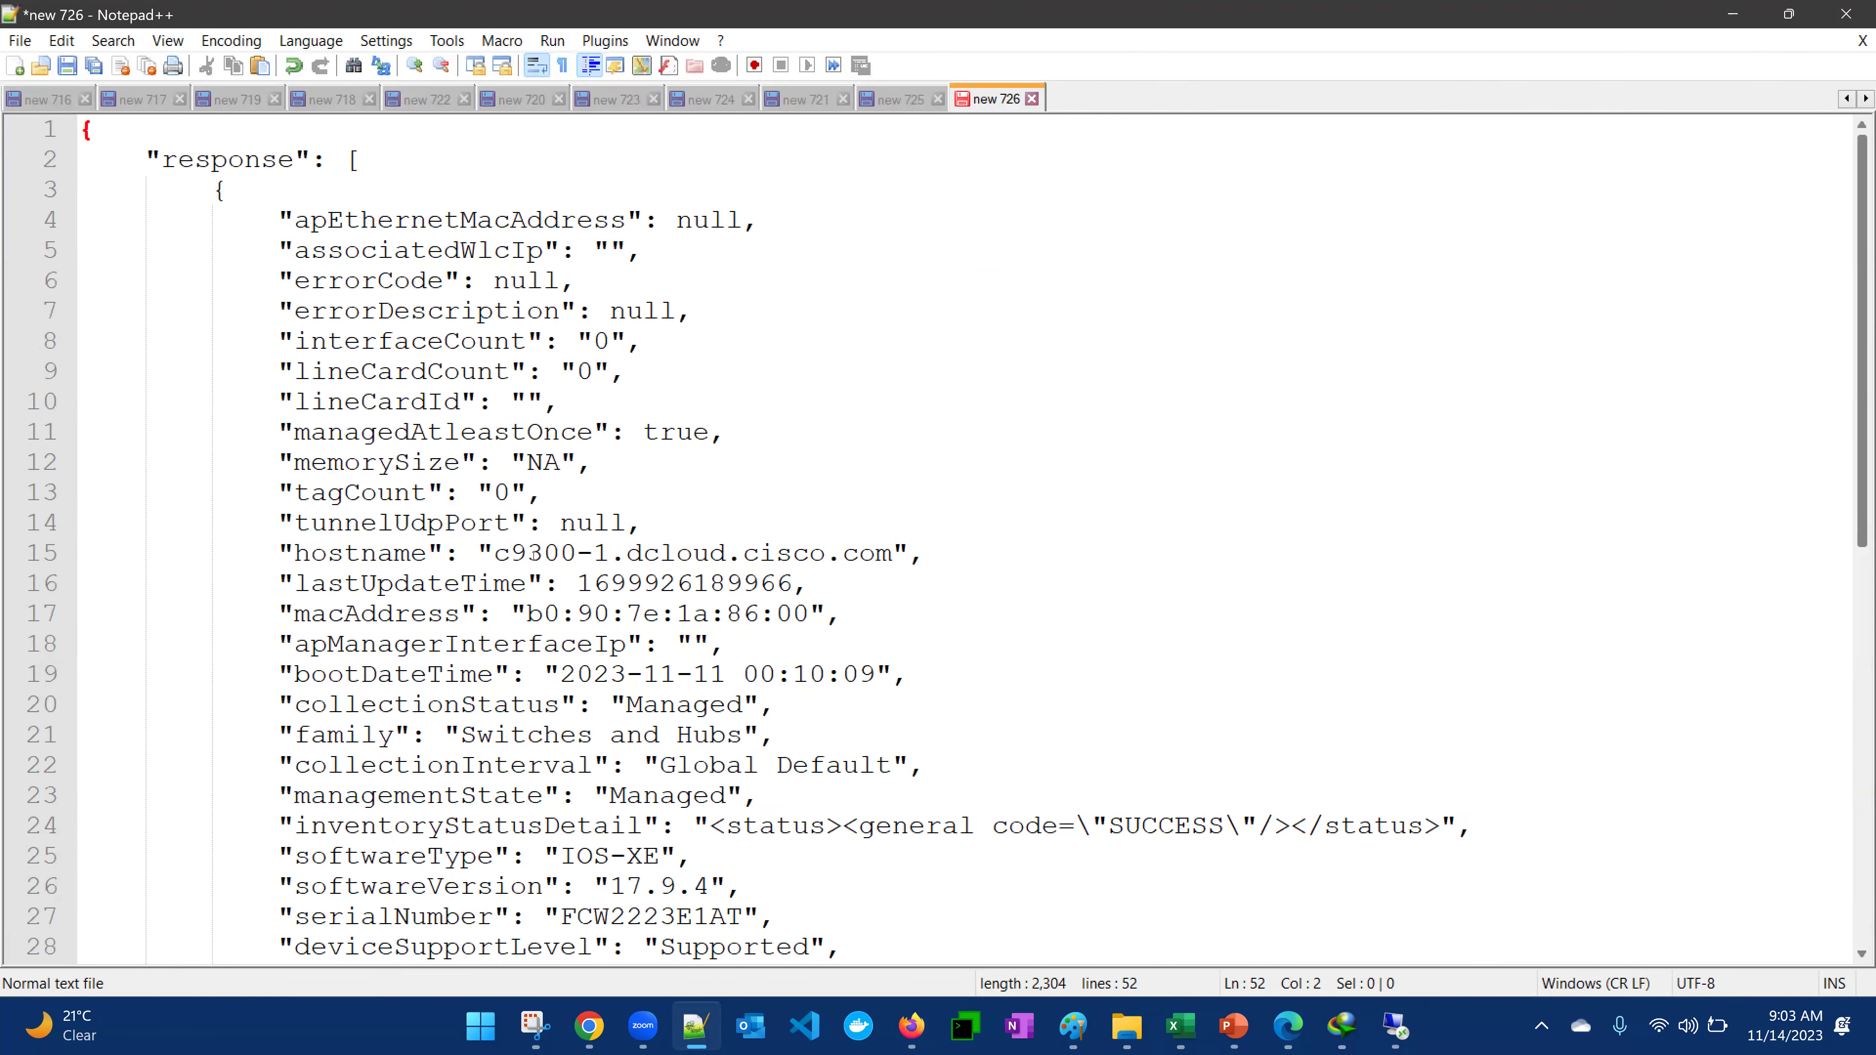
Inspect the hostname key and value on line 15 and the device fields from line 5 downward
click(500, 552)
key(ctrl+shift+Right)
key(ctrl+shift+Right)
key(ctrl+shift+Right)
key(ctrl+shift+Right)
key(ctrl+shift+Right)
key(ctrl+shift+Right)
key(ctrl+shift+Right)
key(ctrl+shift+Right)
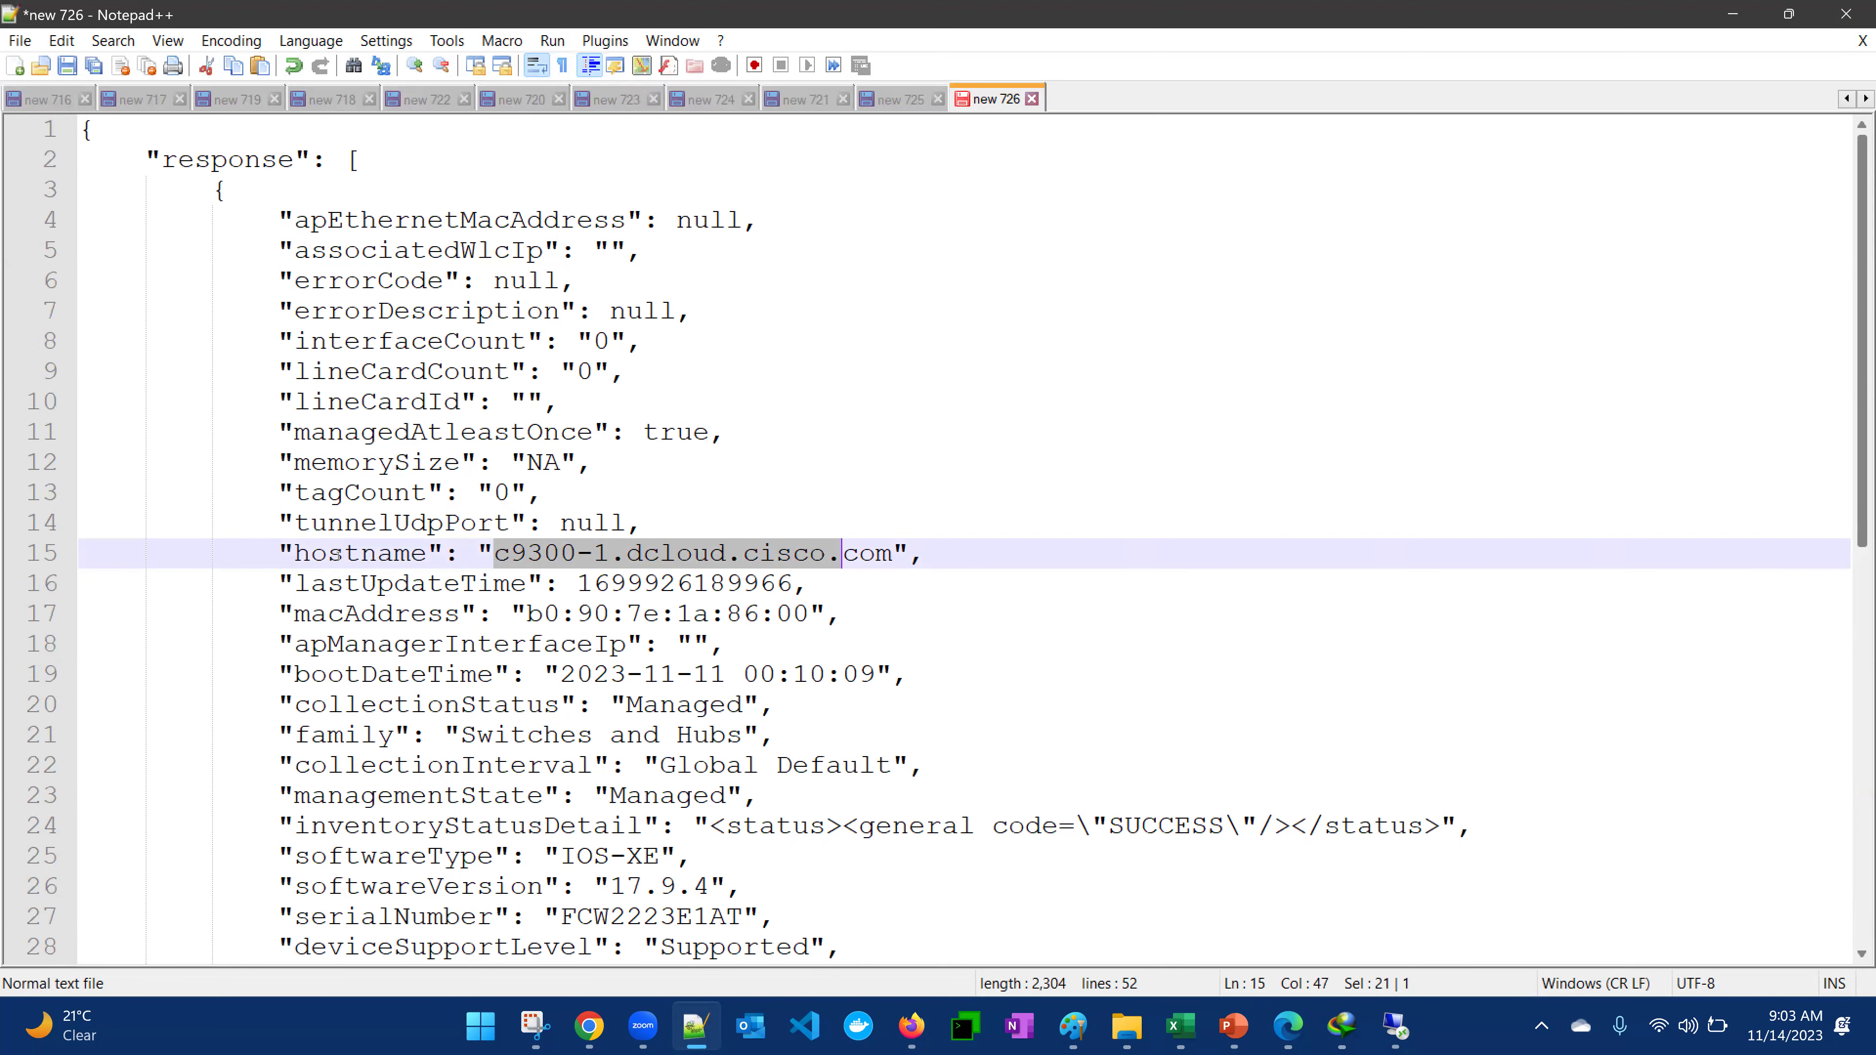
double_click(338, 554)
scroll(1071, 614, down, 9)
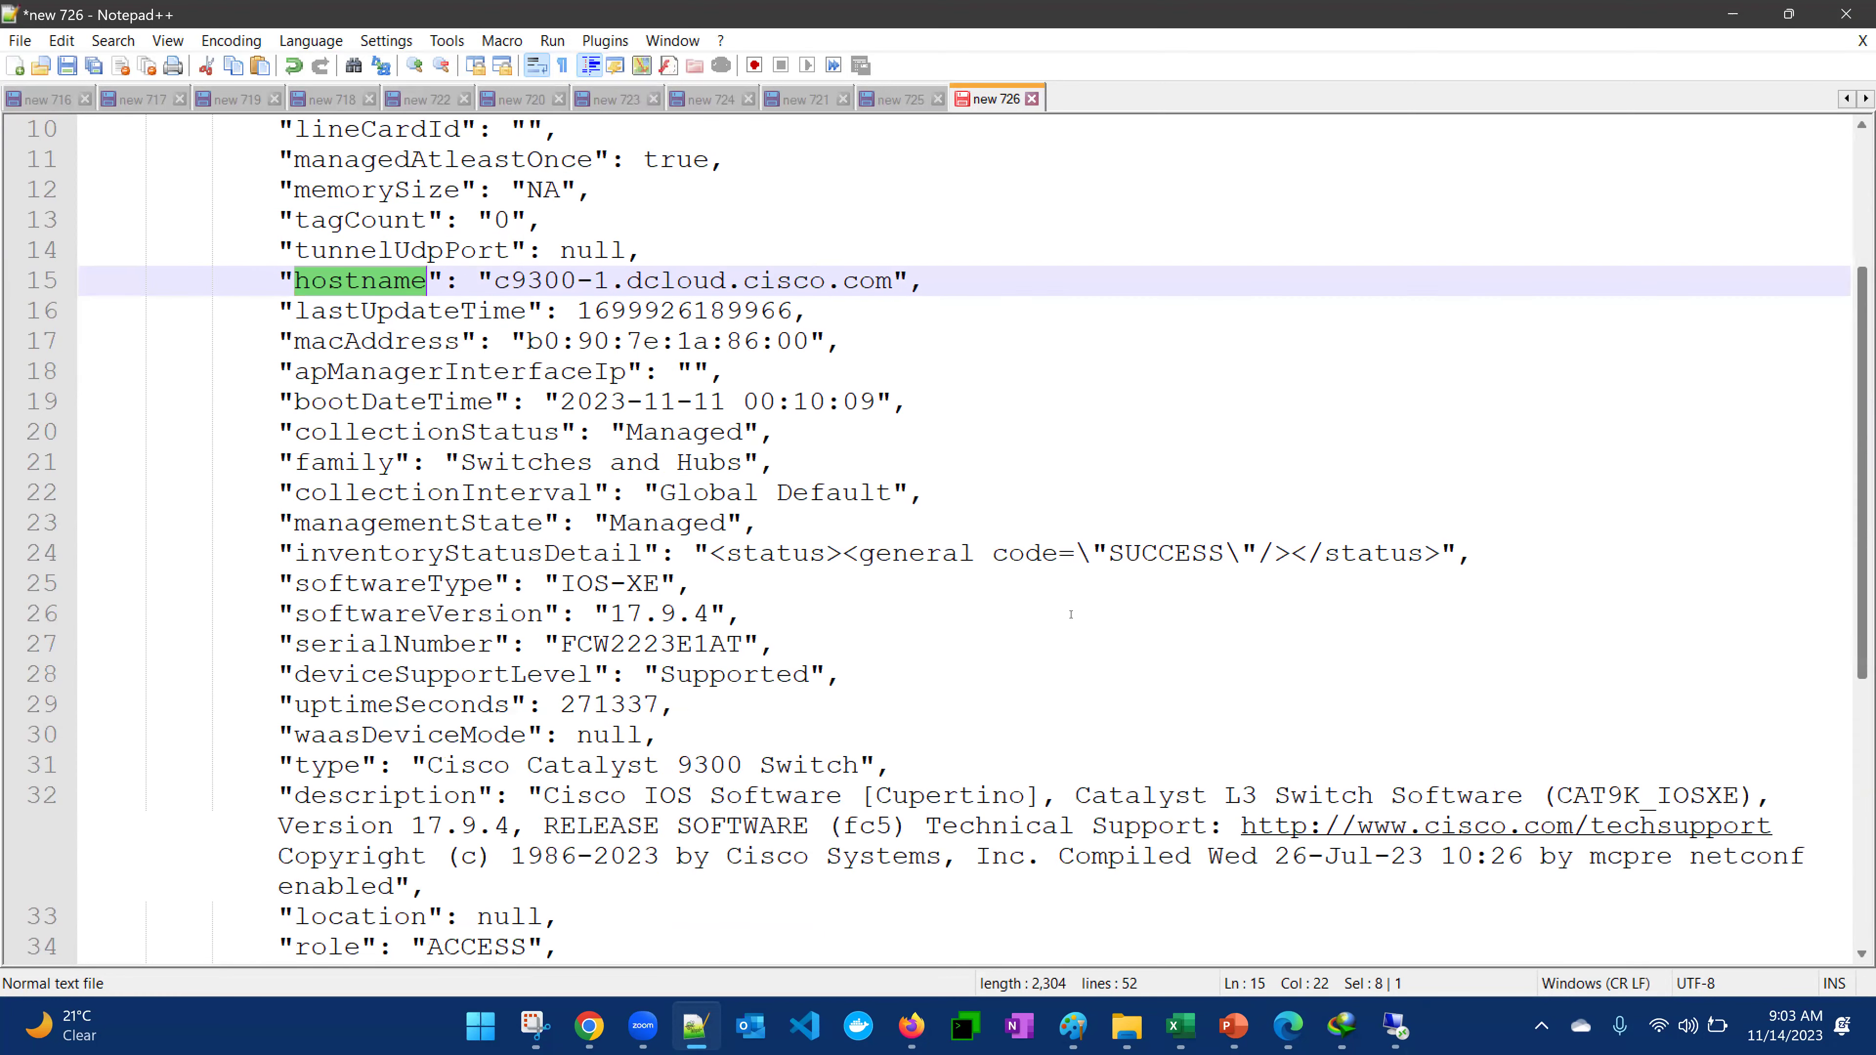
scroll(1071, 614, up, 9)
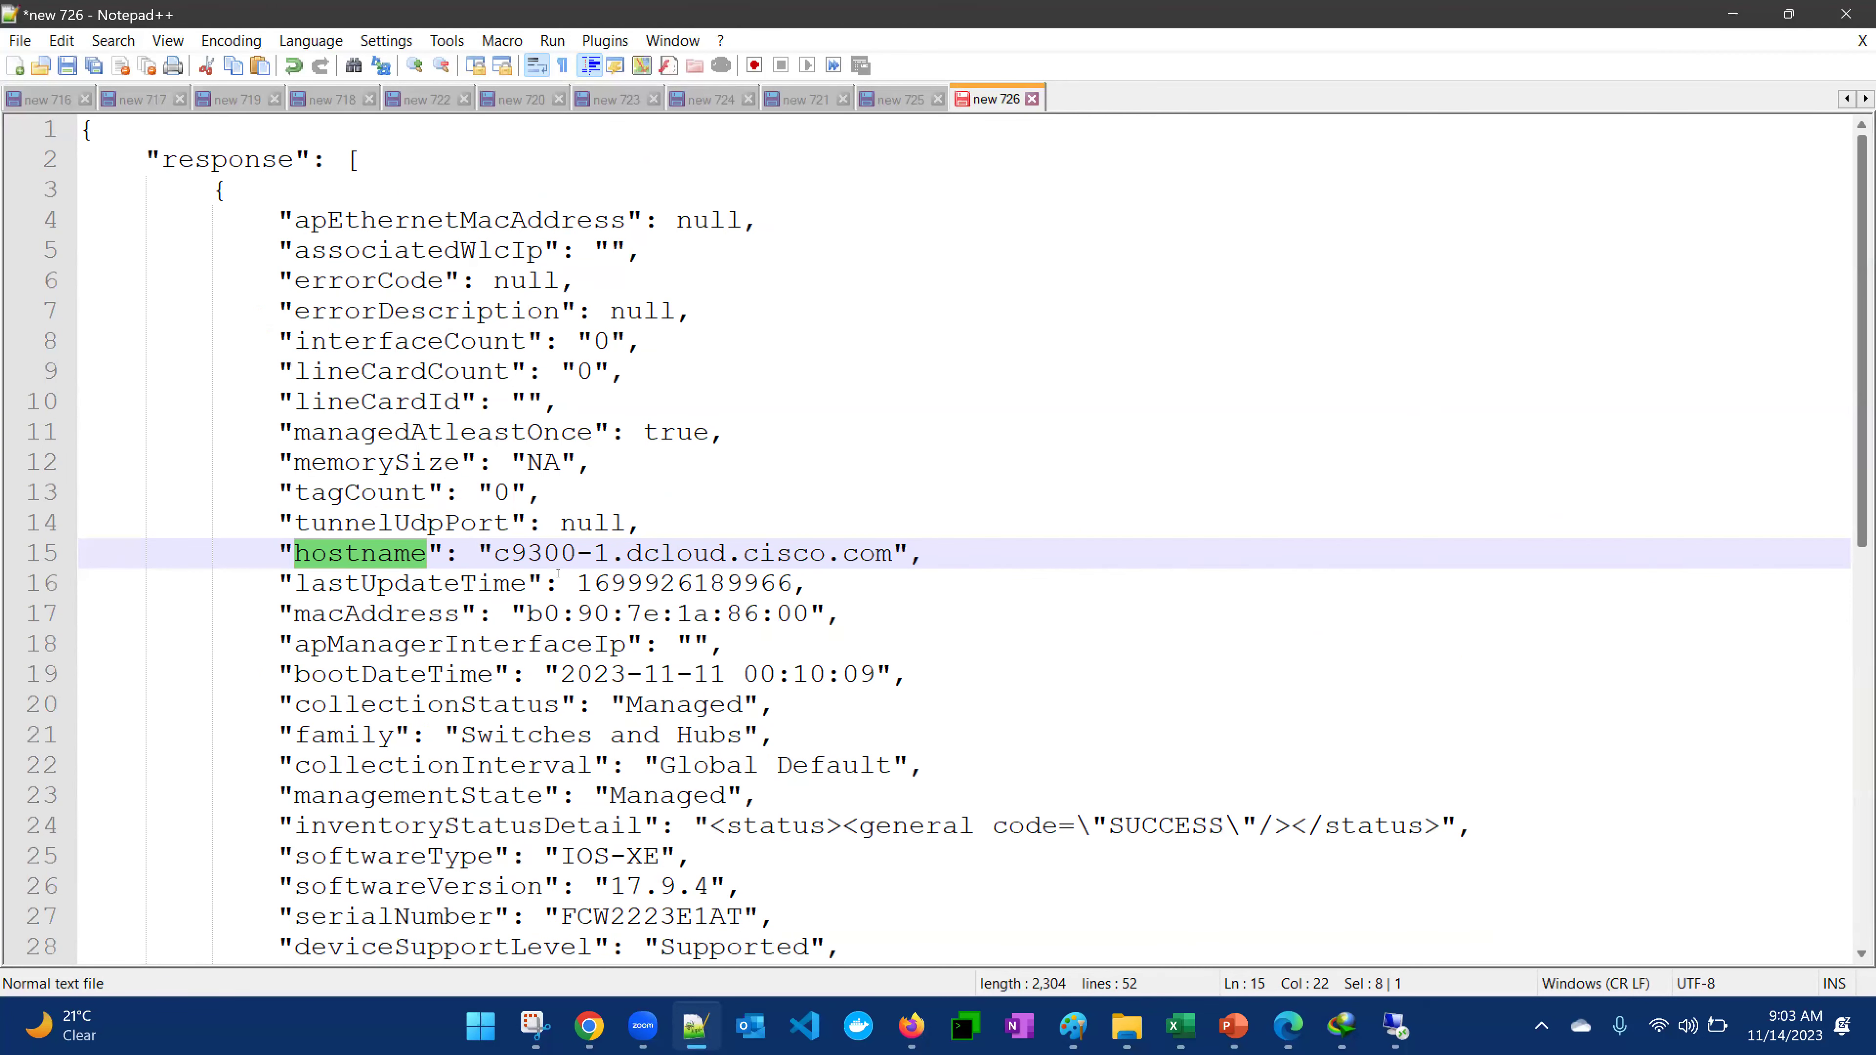
scroll(916, 497, down, 6)
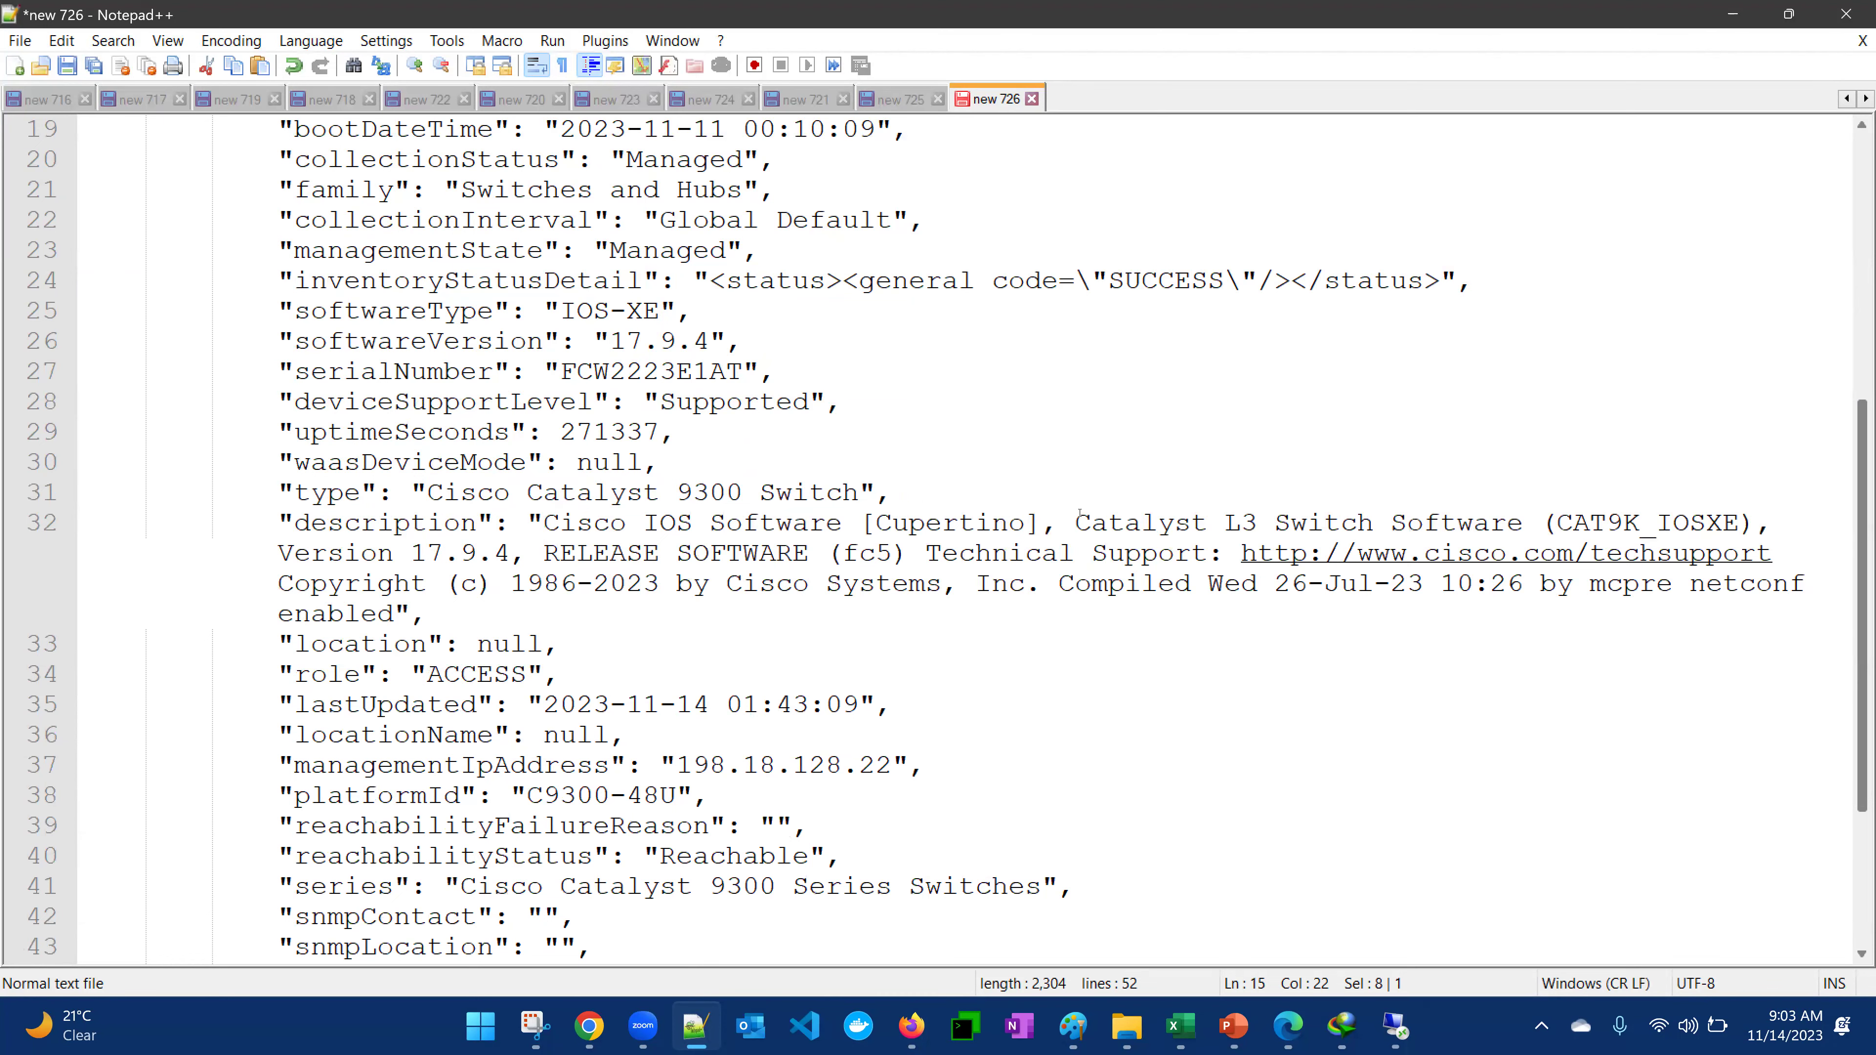
scroll(1079, 514, up, 4)
scroll(1053, 536, up, 2)
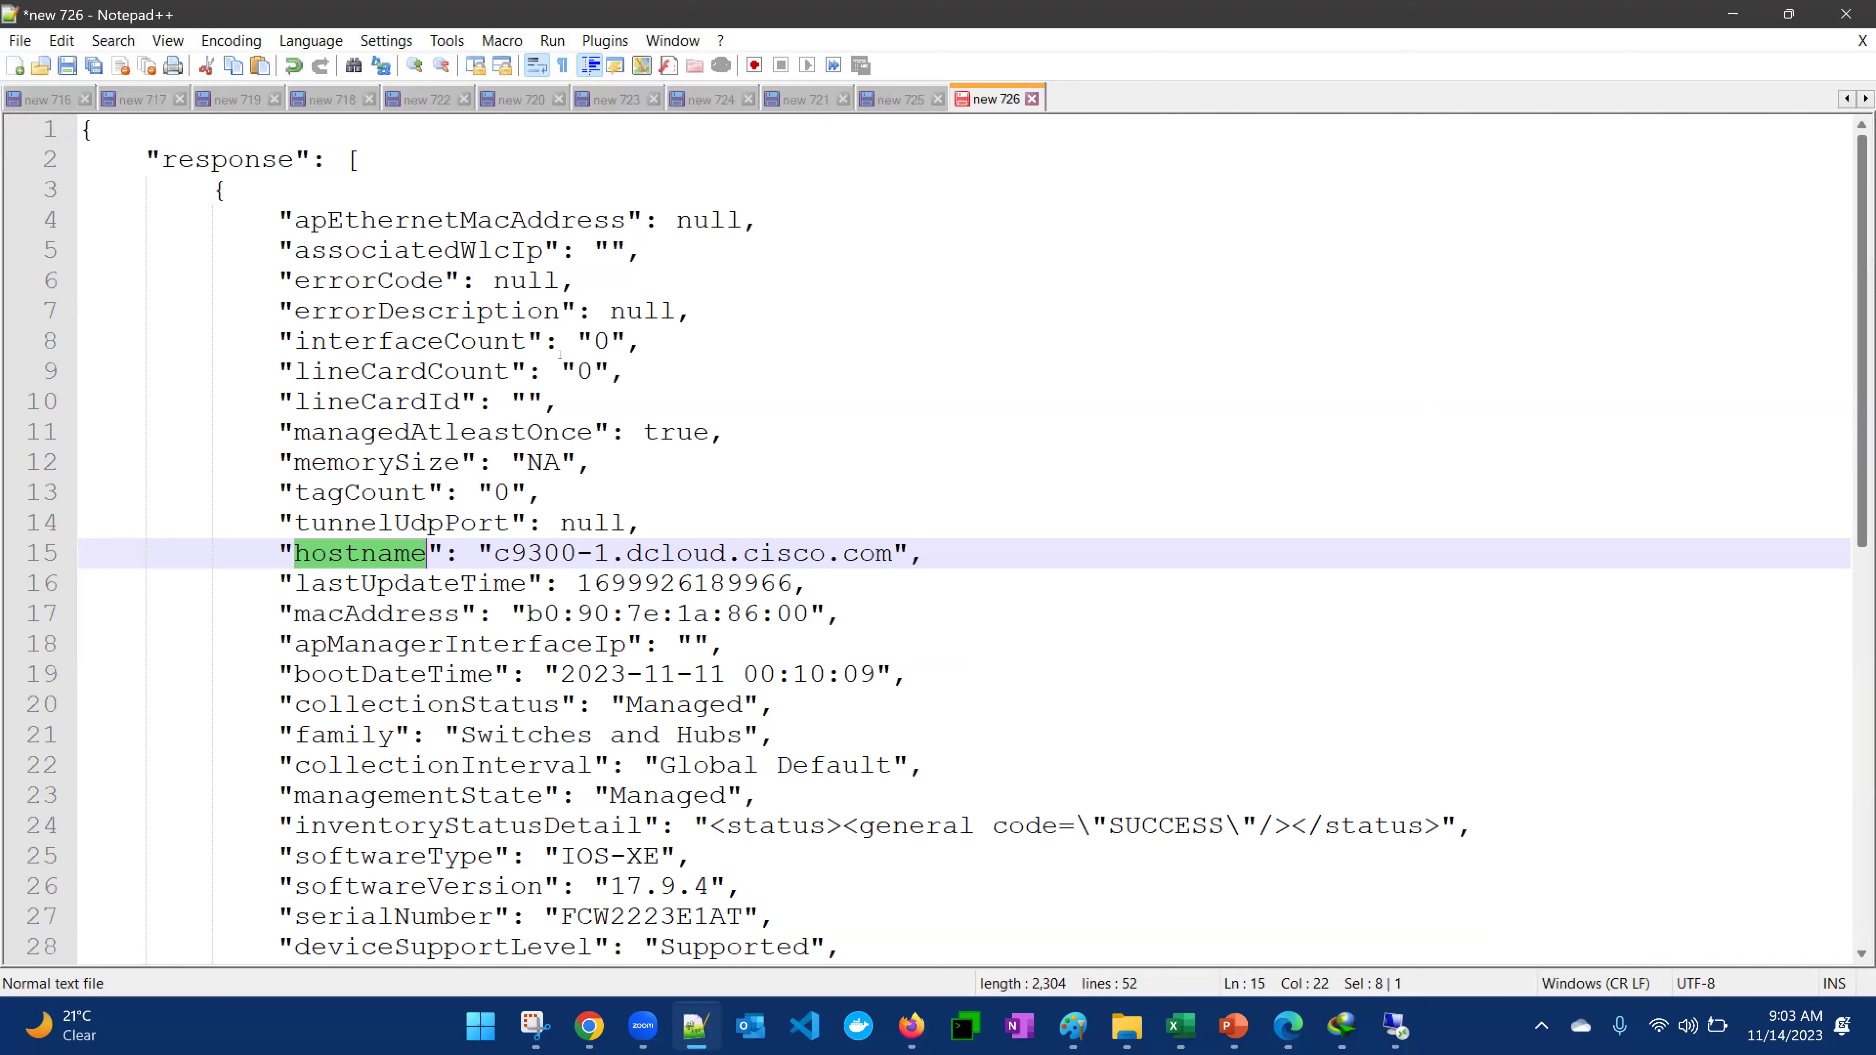
scroll(464, 290, down, 1)
drag(290, 146, 687, 957)
click(686, 740)
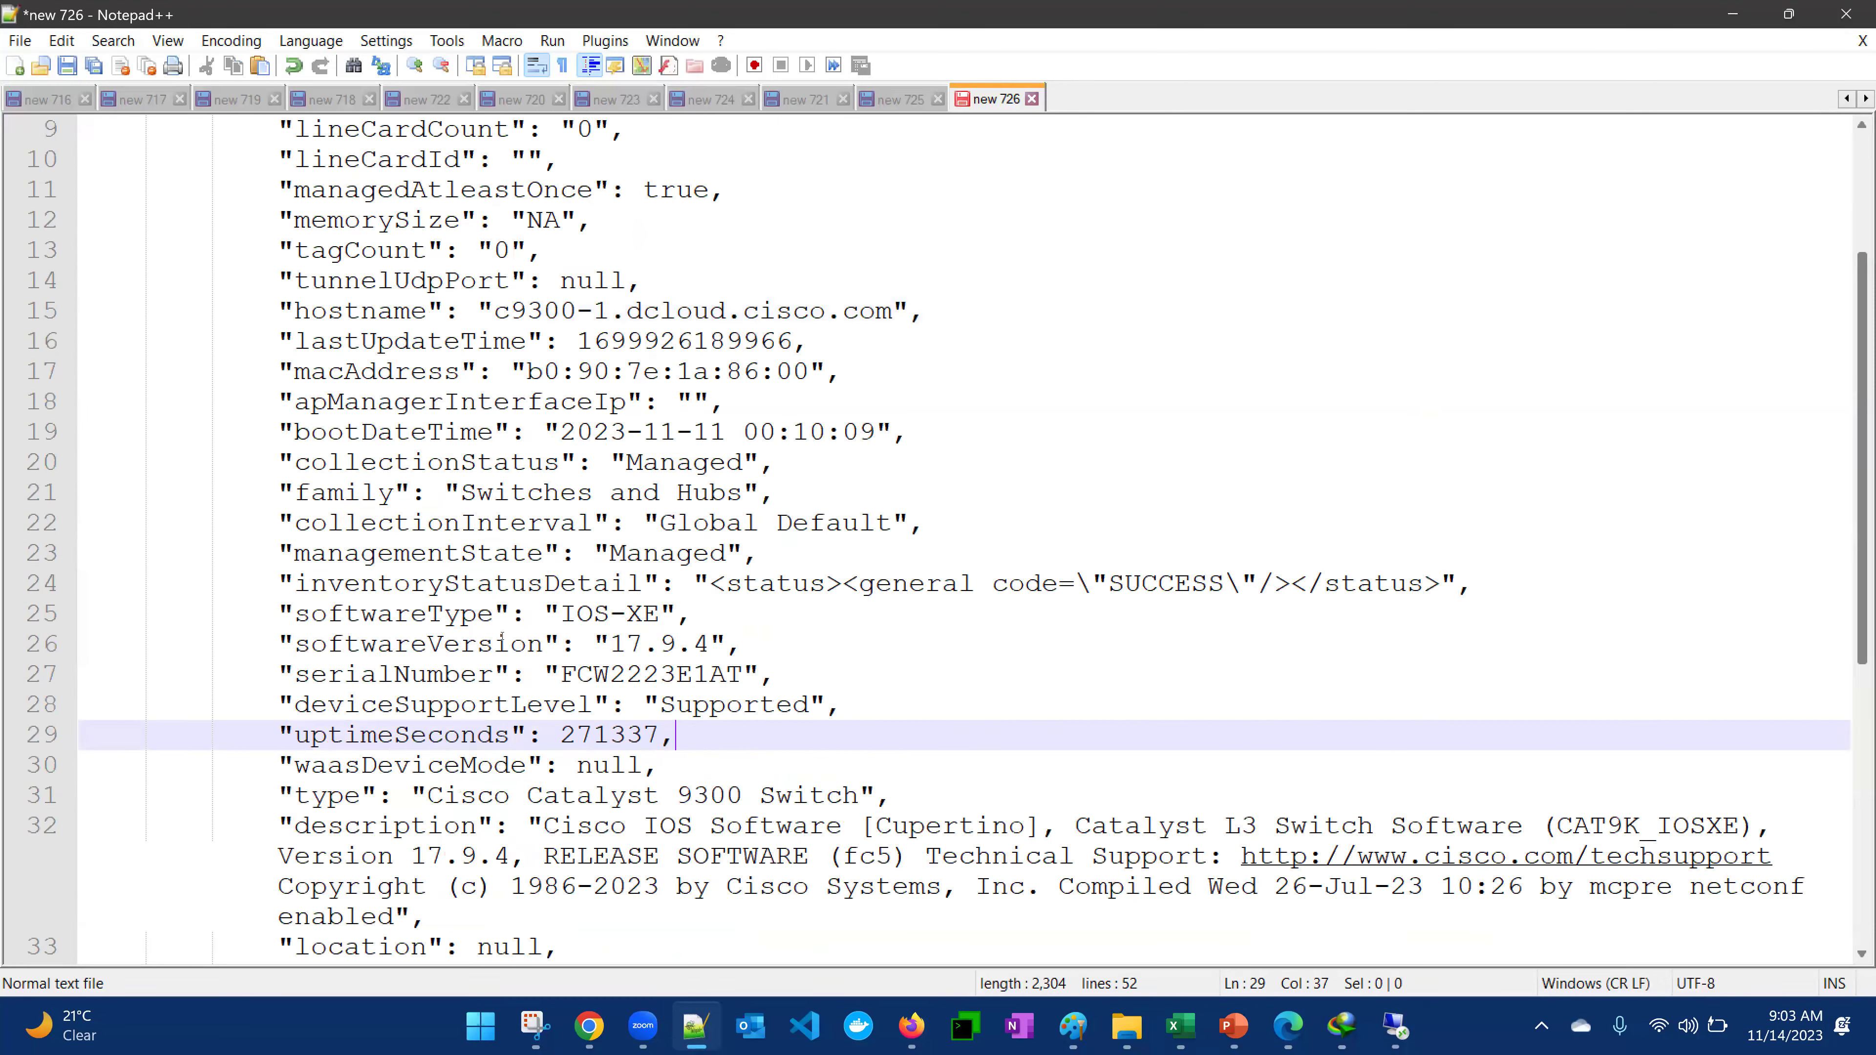
Inspect the softwareVersion, deviceSupportLevel, waasDeviceMode, managementState, bootDateTime and collectionStatus keys
double_click(429, 643)
double_click(443, 705)
double_click(398, 765)
double_click(443, 705)
click(375, 554)
double_click(374, 554)
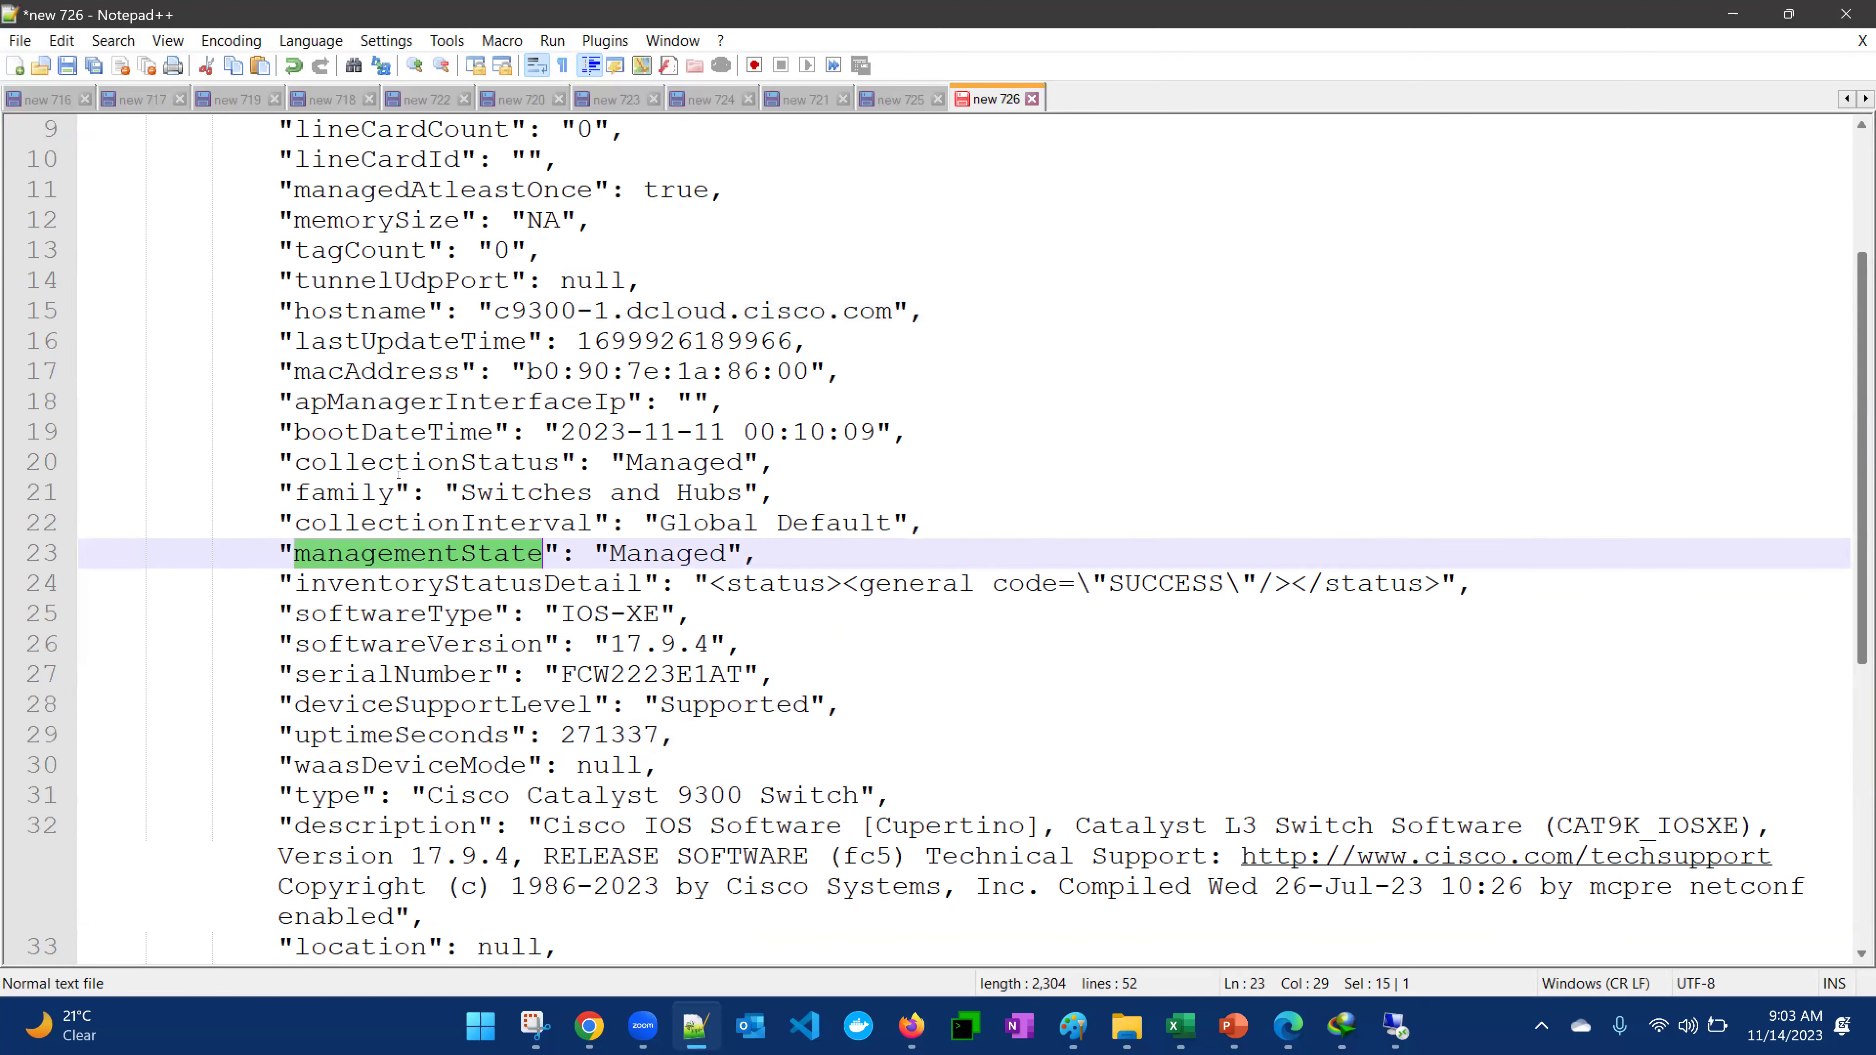
double_click(410, 432)
double_click(428, 463)
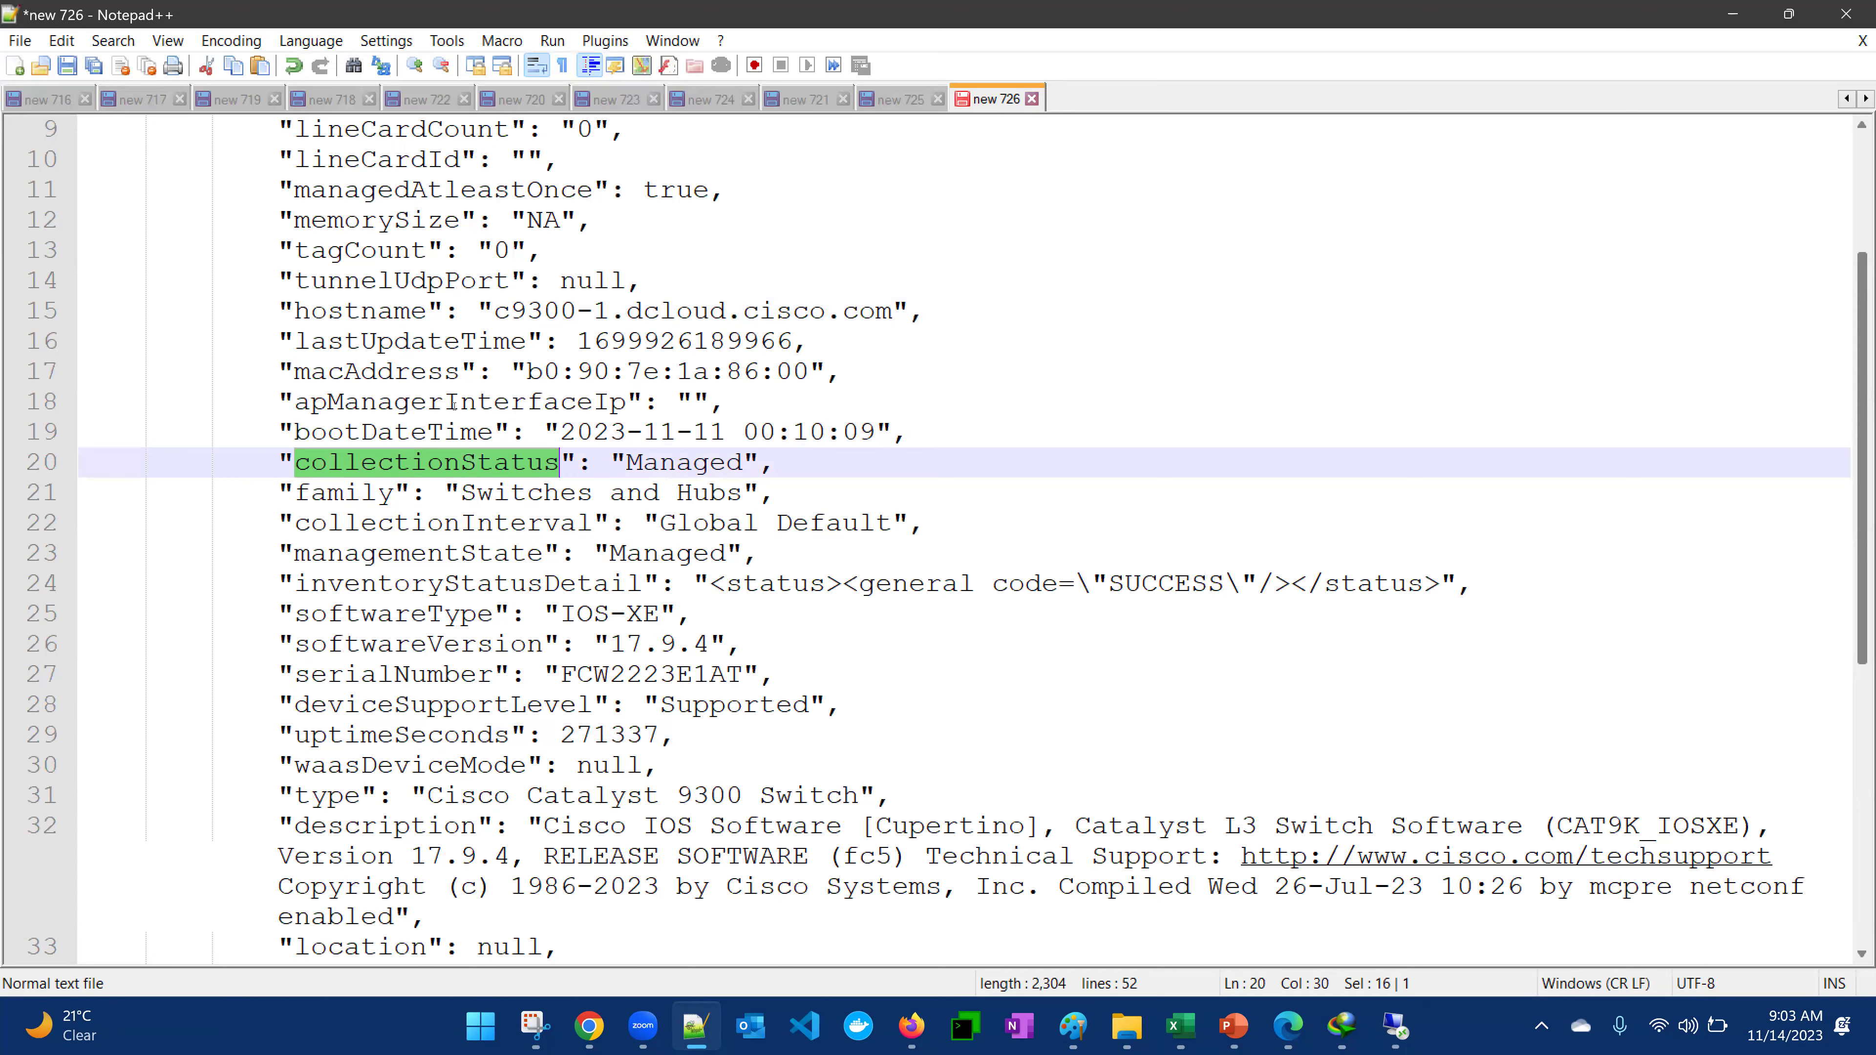
Review the whole device record, then start a new document new 727 with the word 'API'
scroll(314, 355, up, 3)
drag(270, 221, 861, 881)
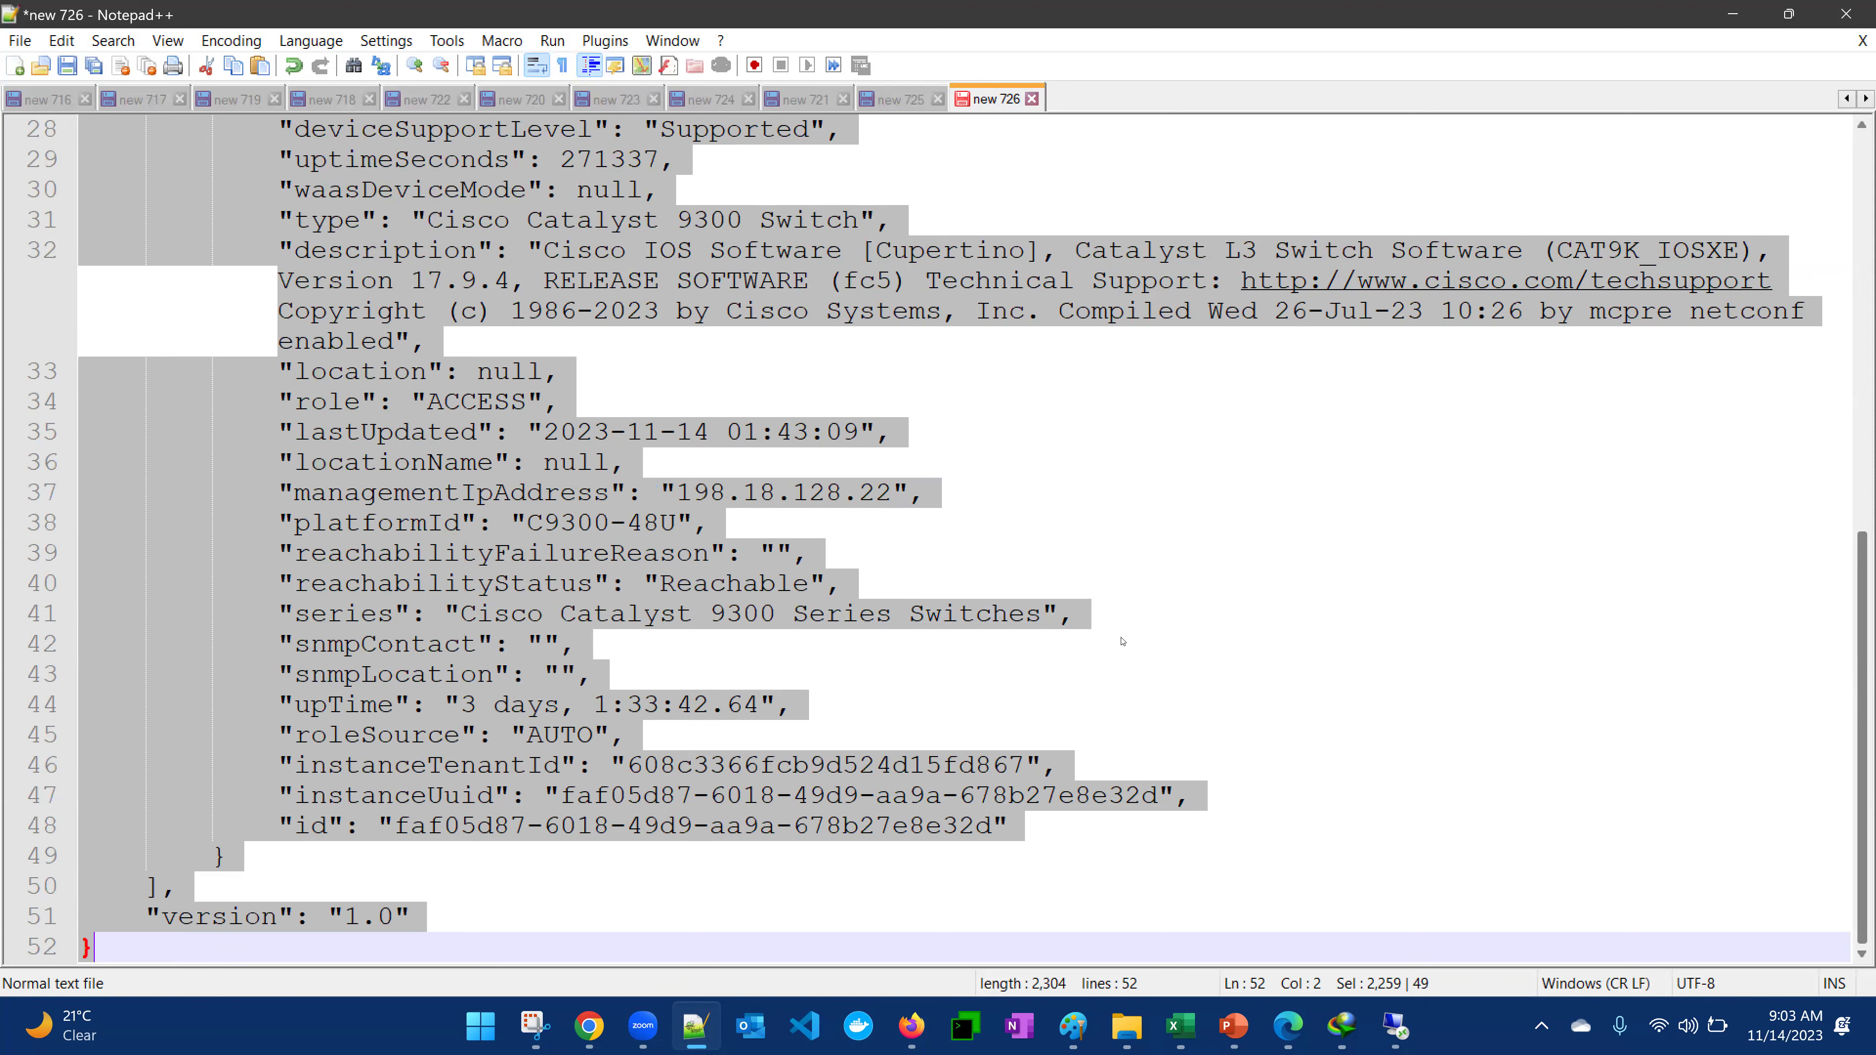
click(835, 625)
scroll(836, 621, up, 4)
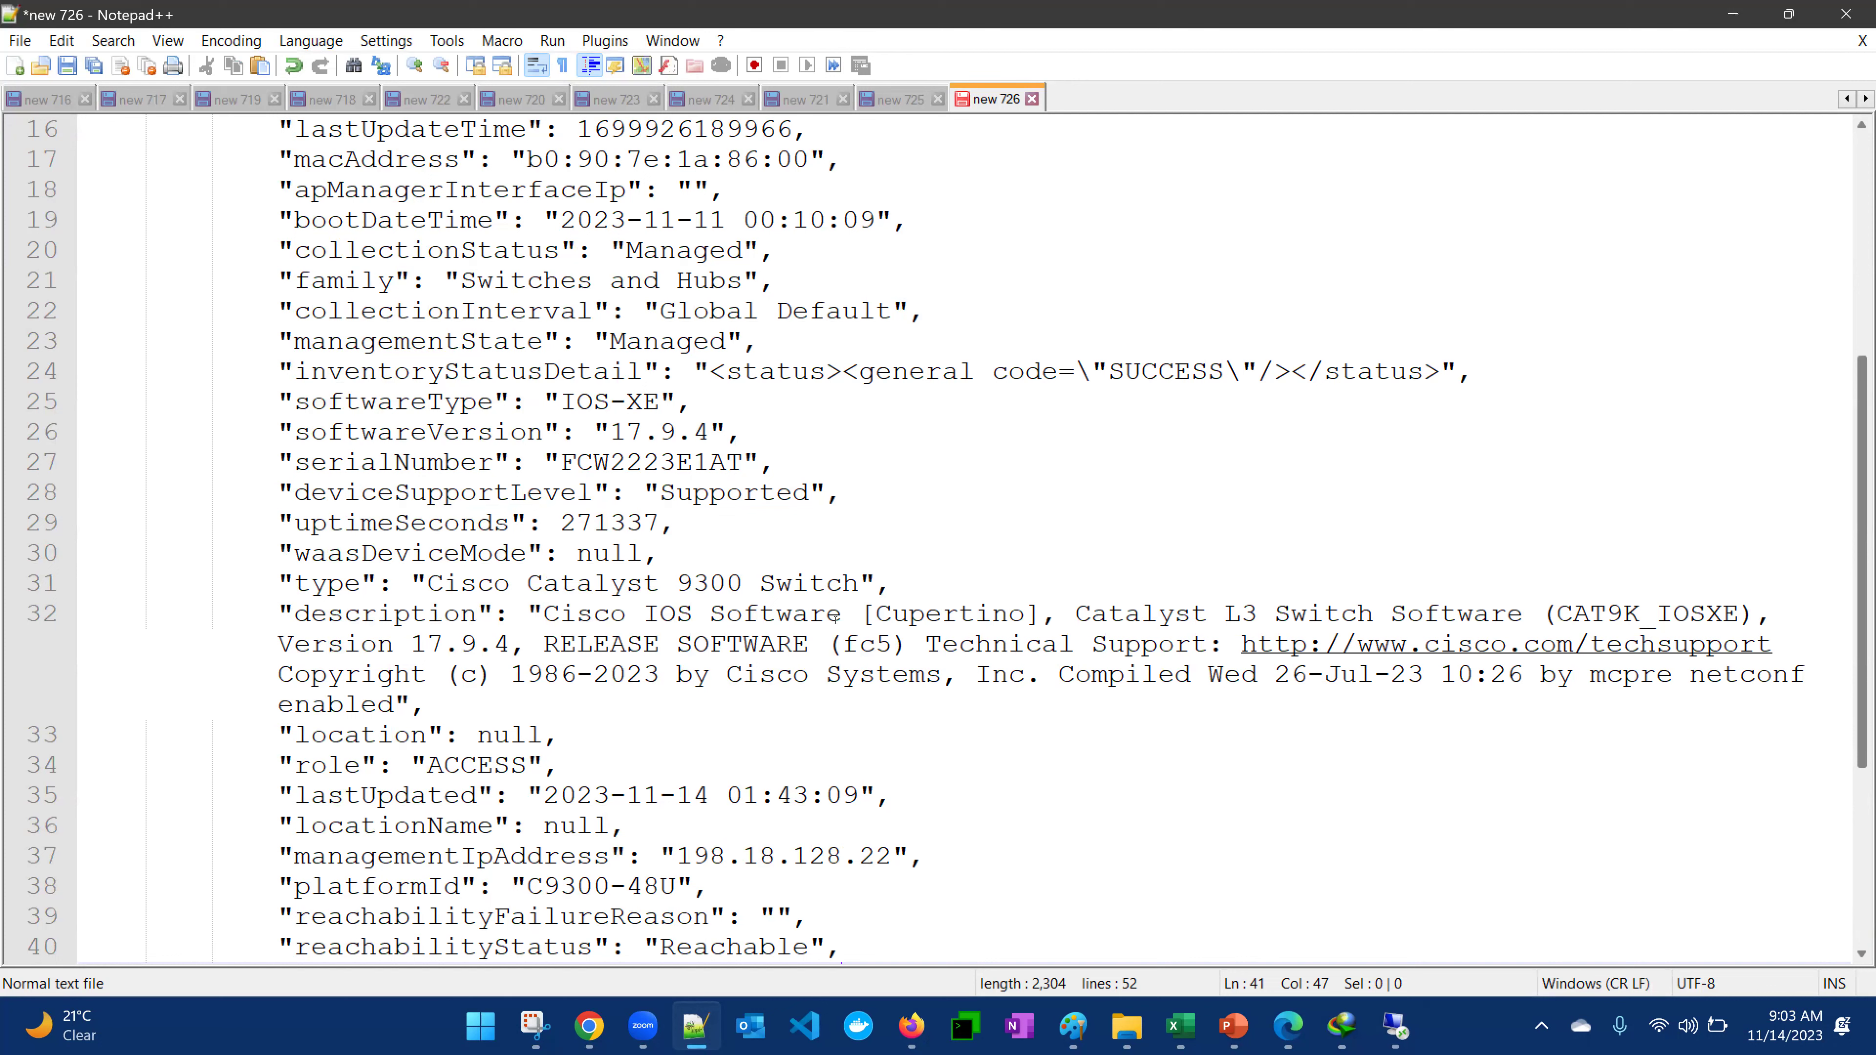
double_click(1064, 99)
text(API)
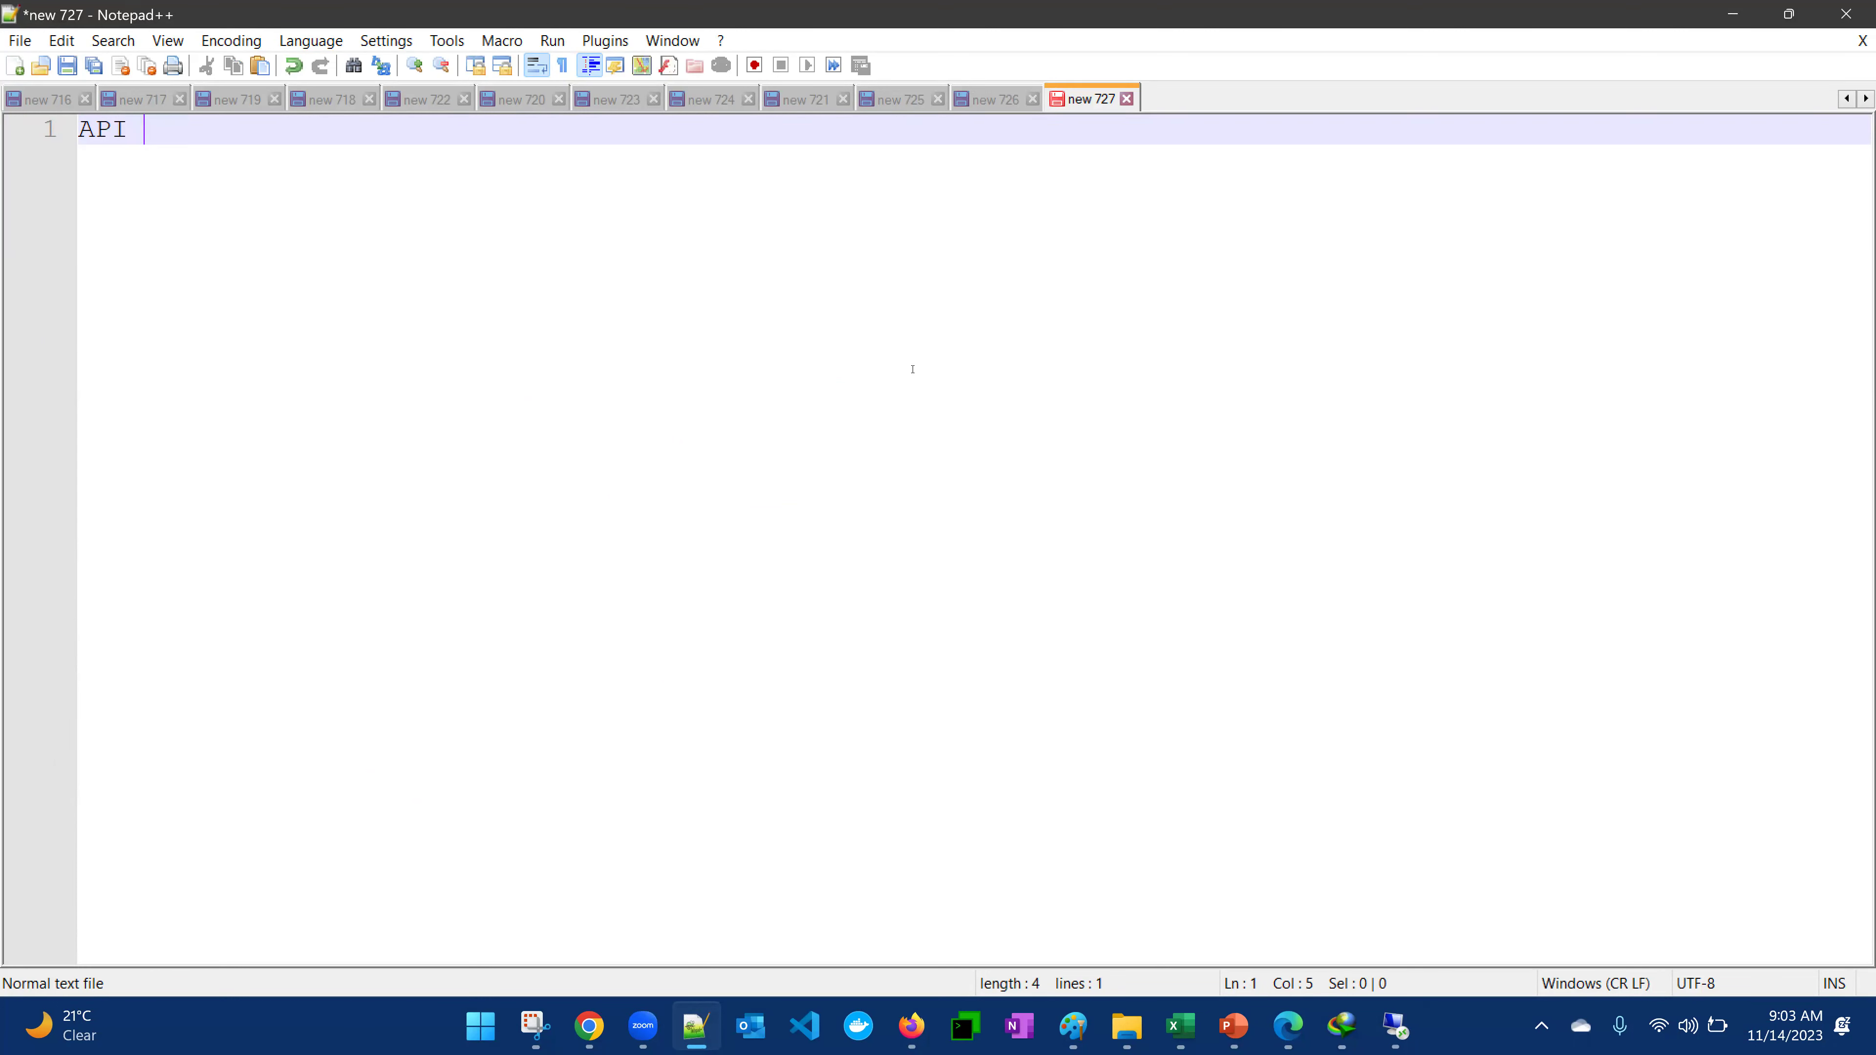
Complete the first note as 'API is M to M' and review device fields lines 4–28 in new 726
text(is M to M)
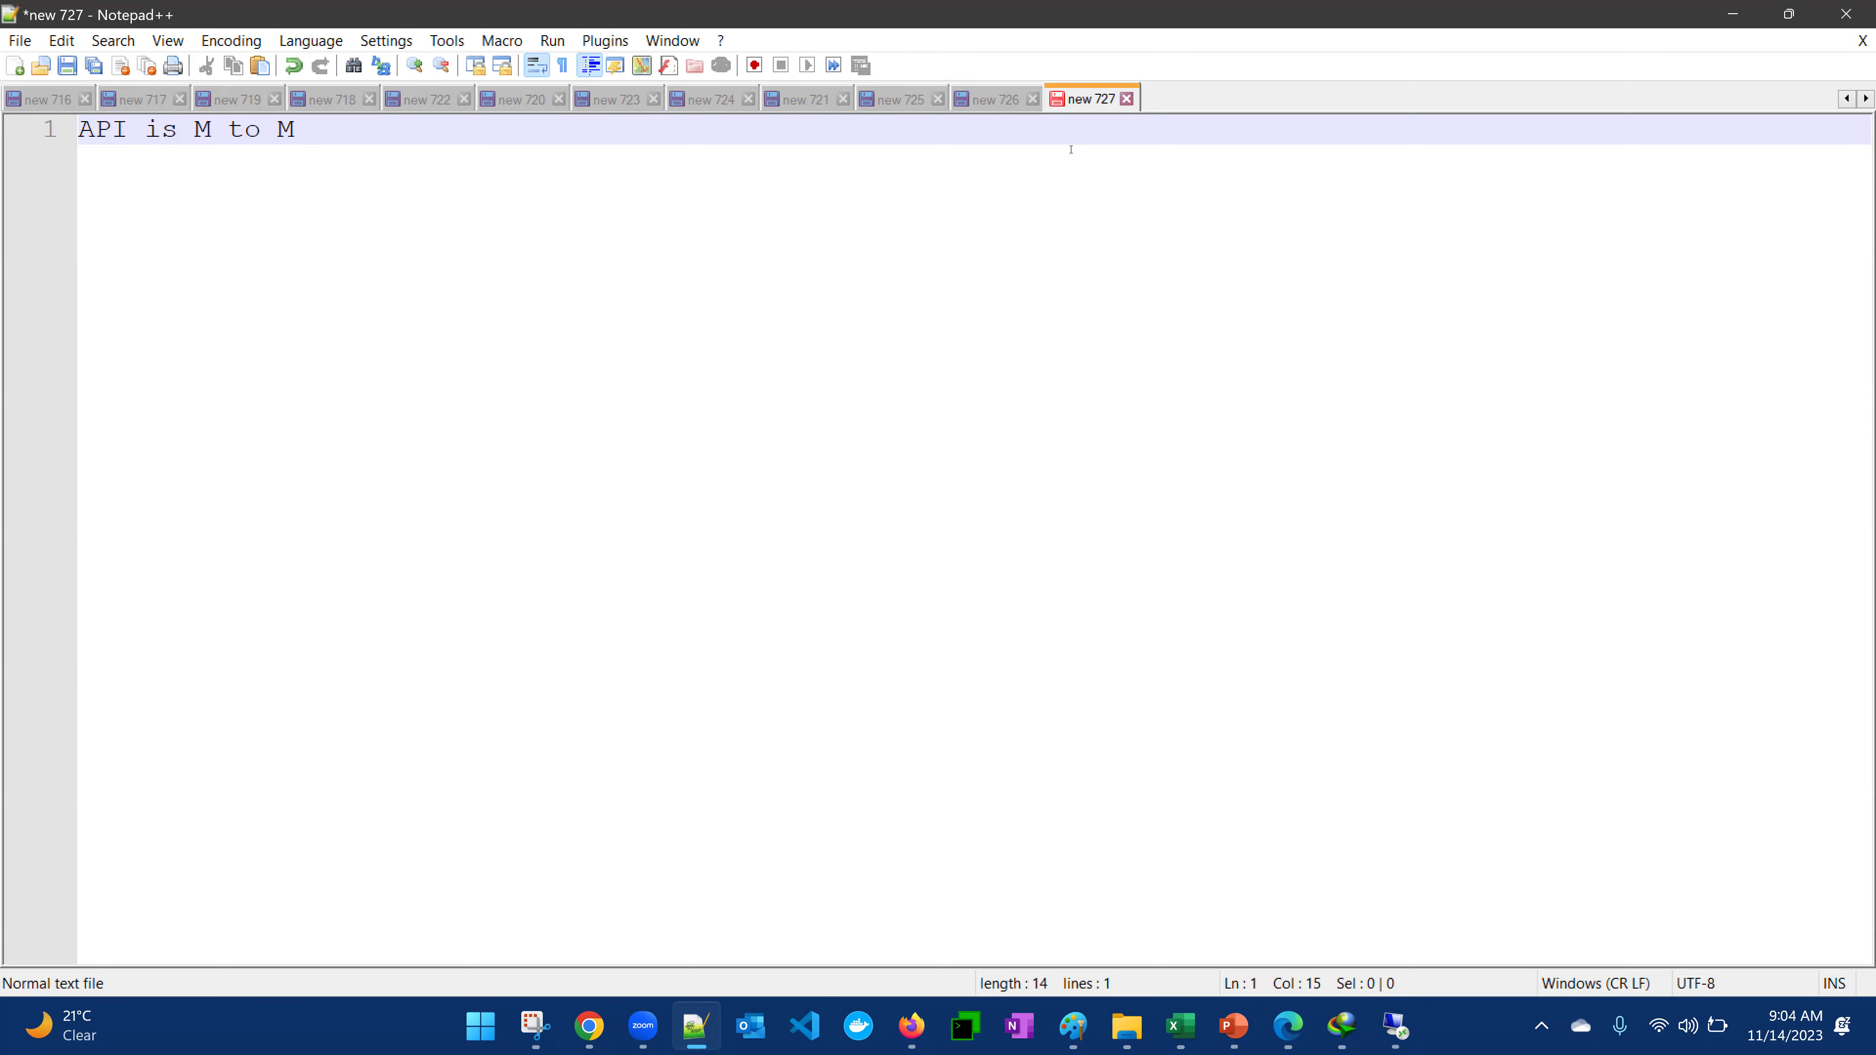
click(1008, 111)
scroll(496, 362, up, 4)
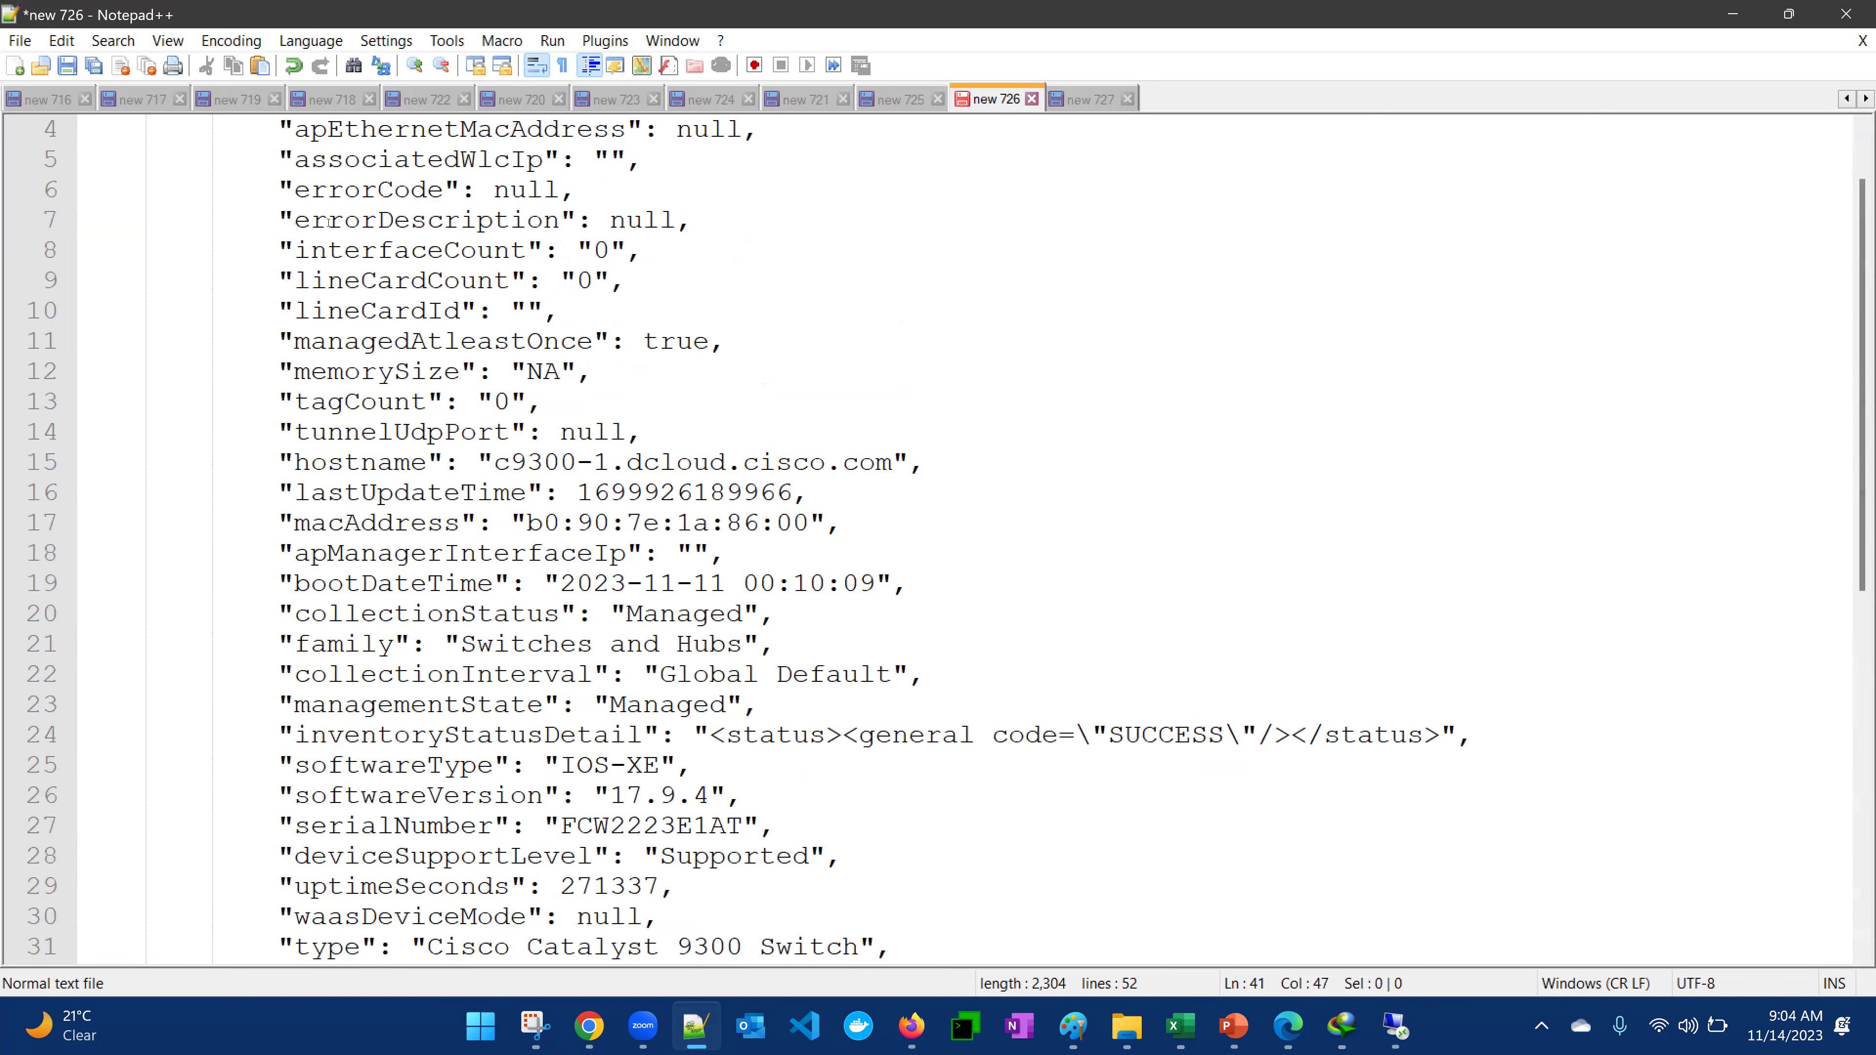
drag(280, 129, 569, 844)
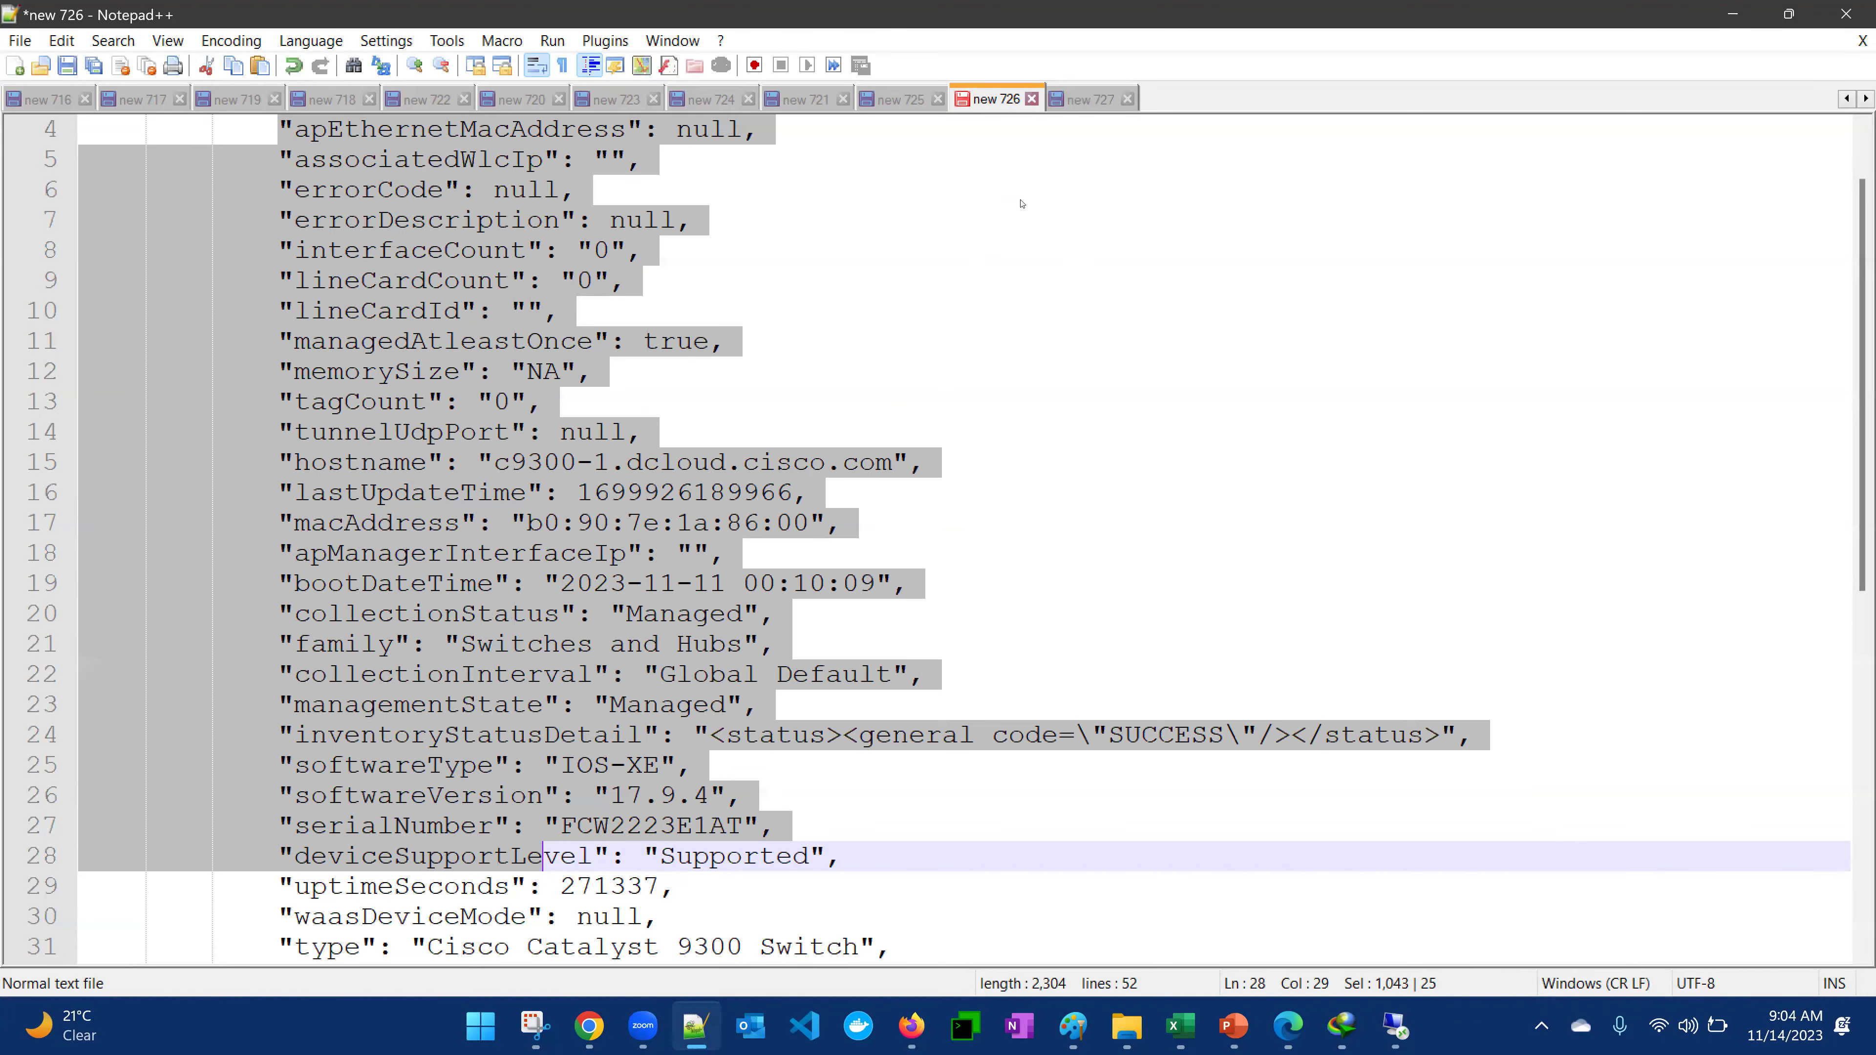
Add the note 'output of 1 API can become input of other API ---------' below the first line
click(1068, 110)
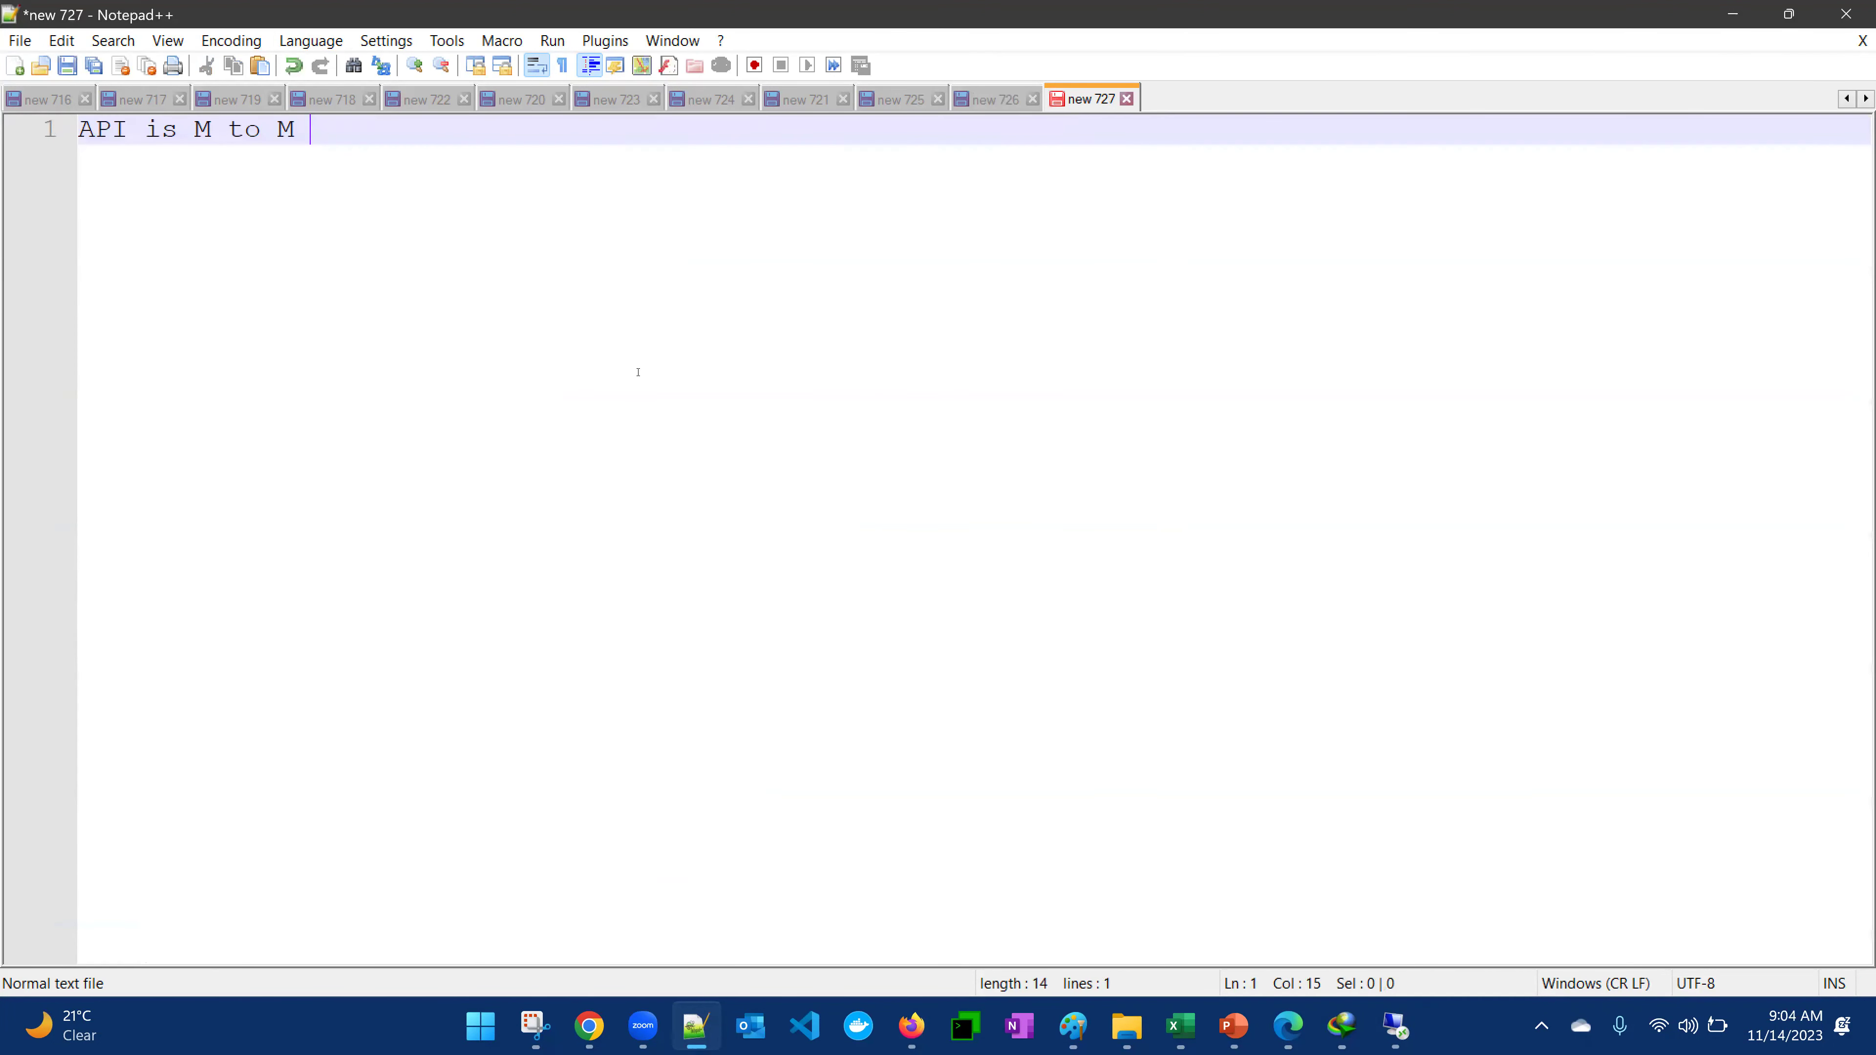
key(Return)
key(Return)
key(Return)
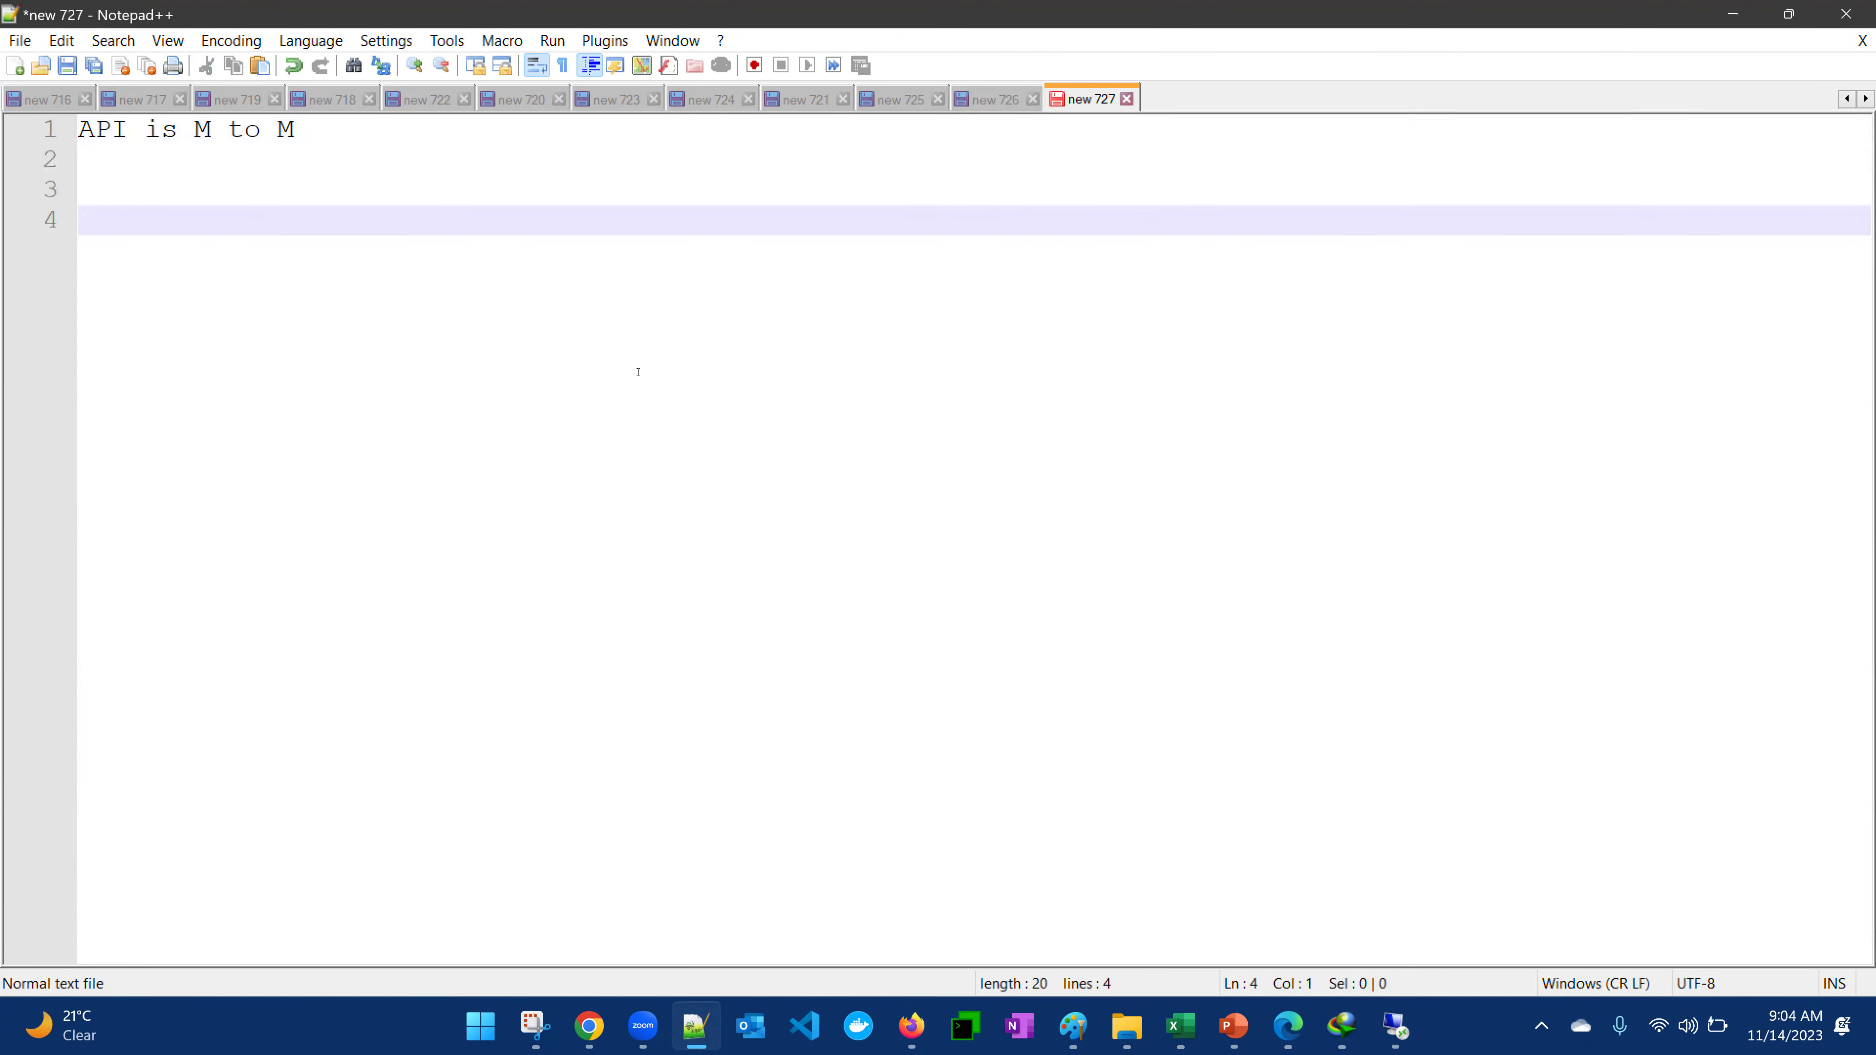
text(output of )
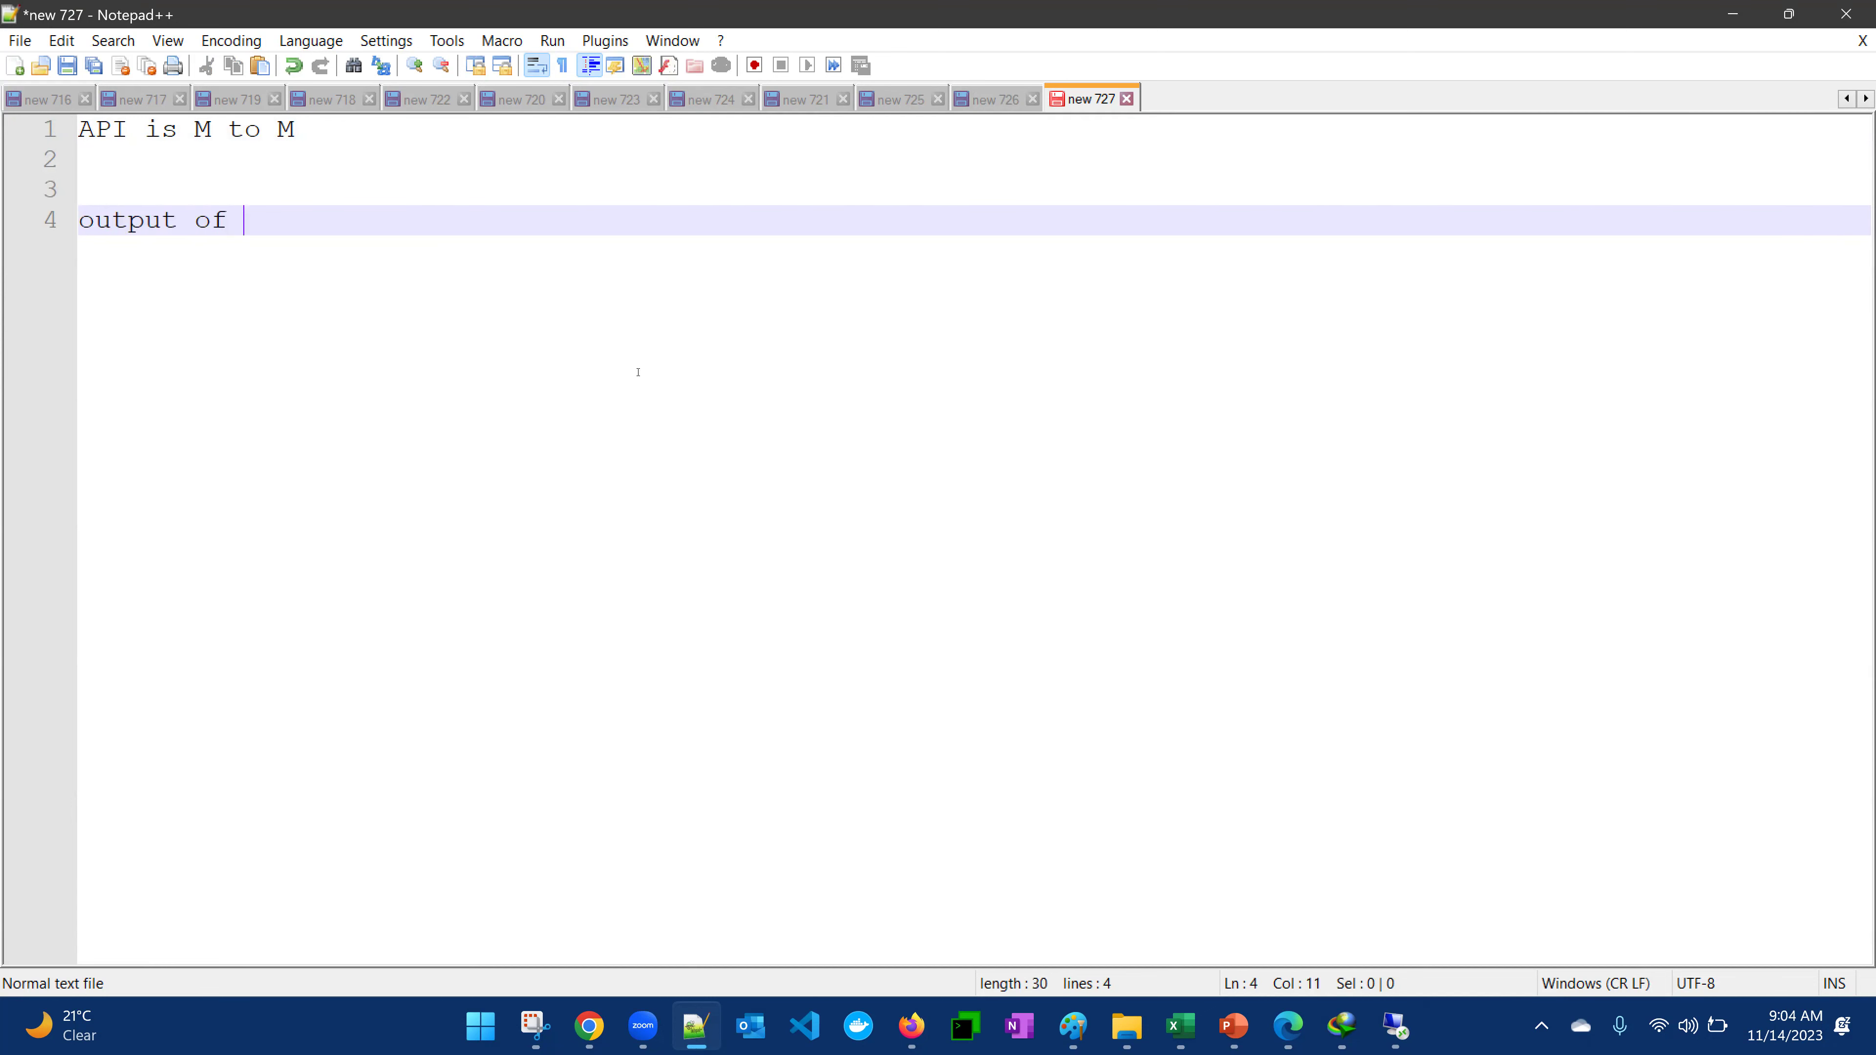
text(1 API can become in)
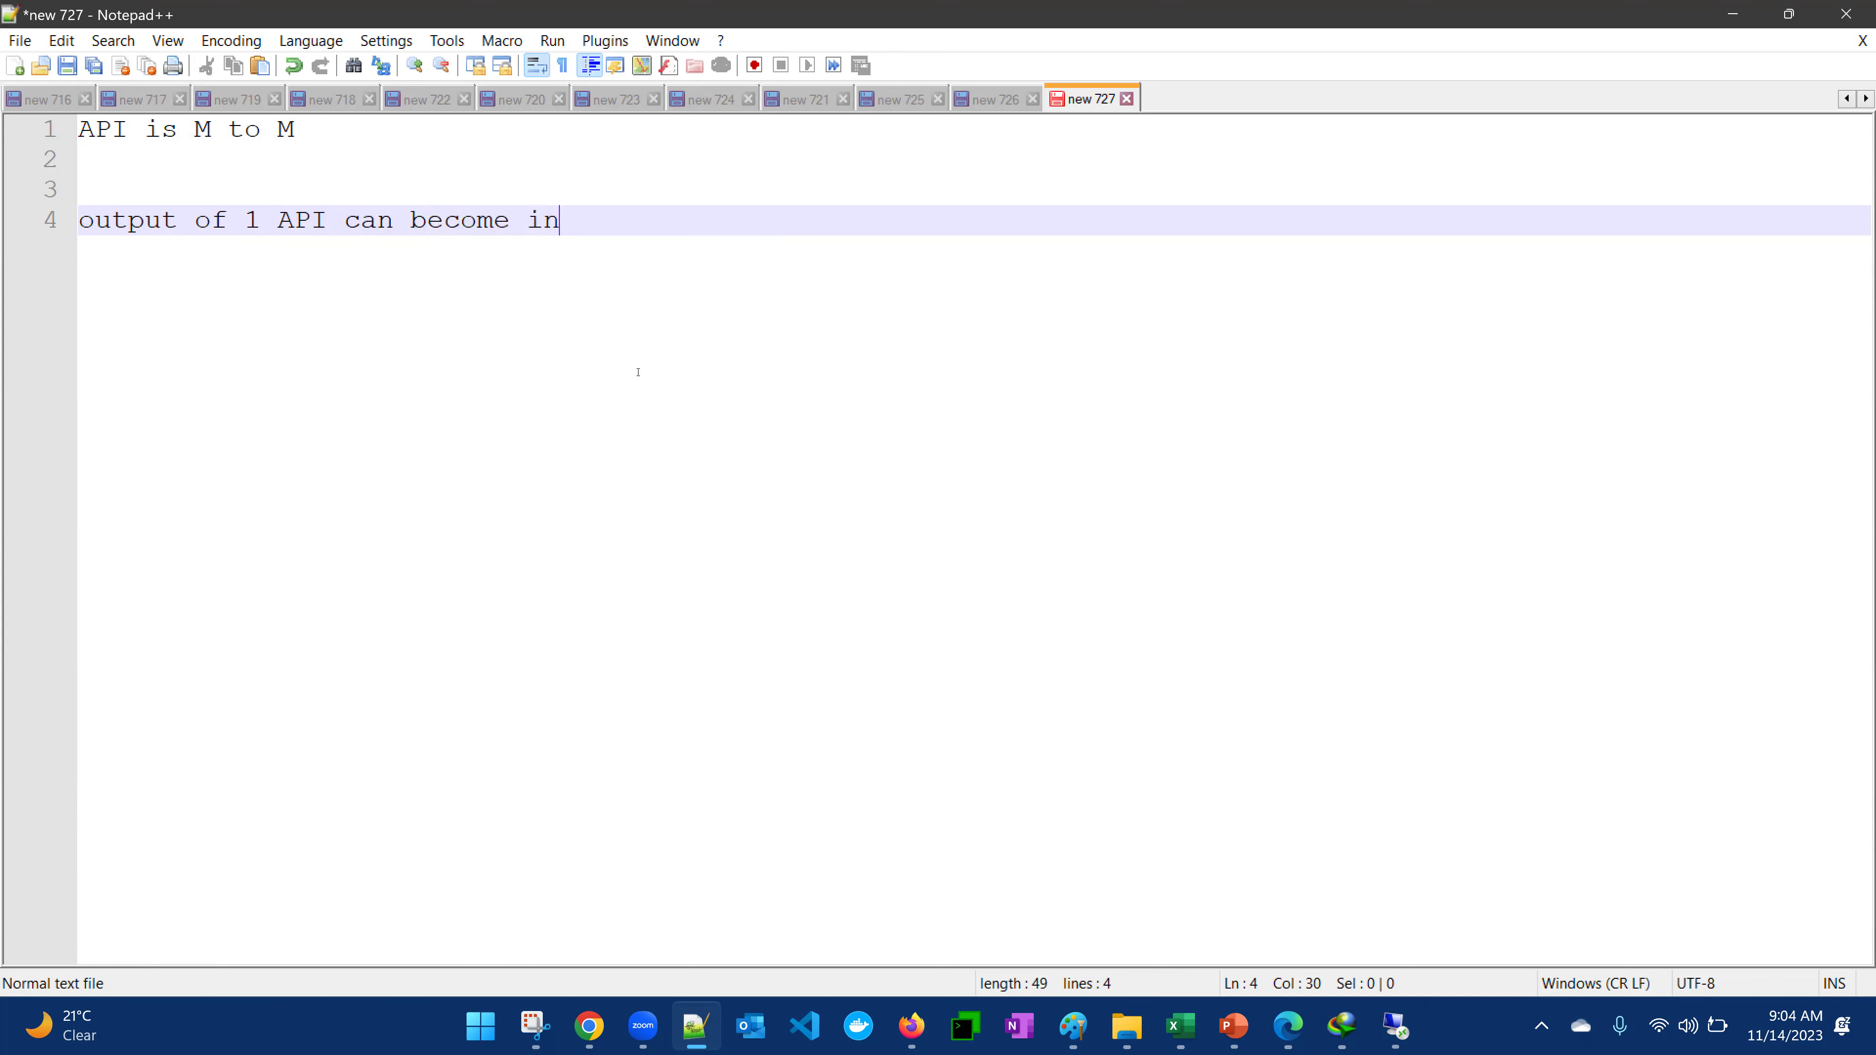
text(put of other API)
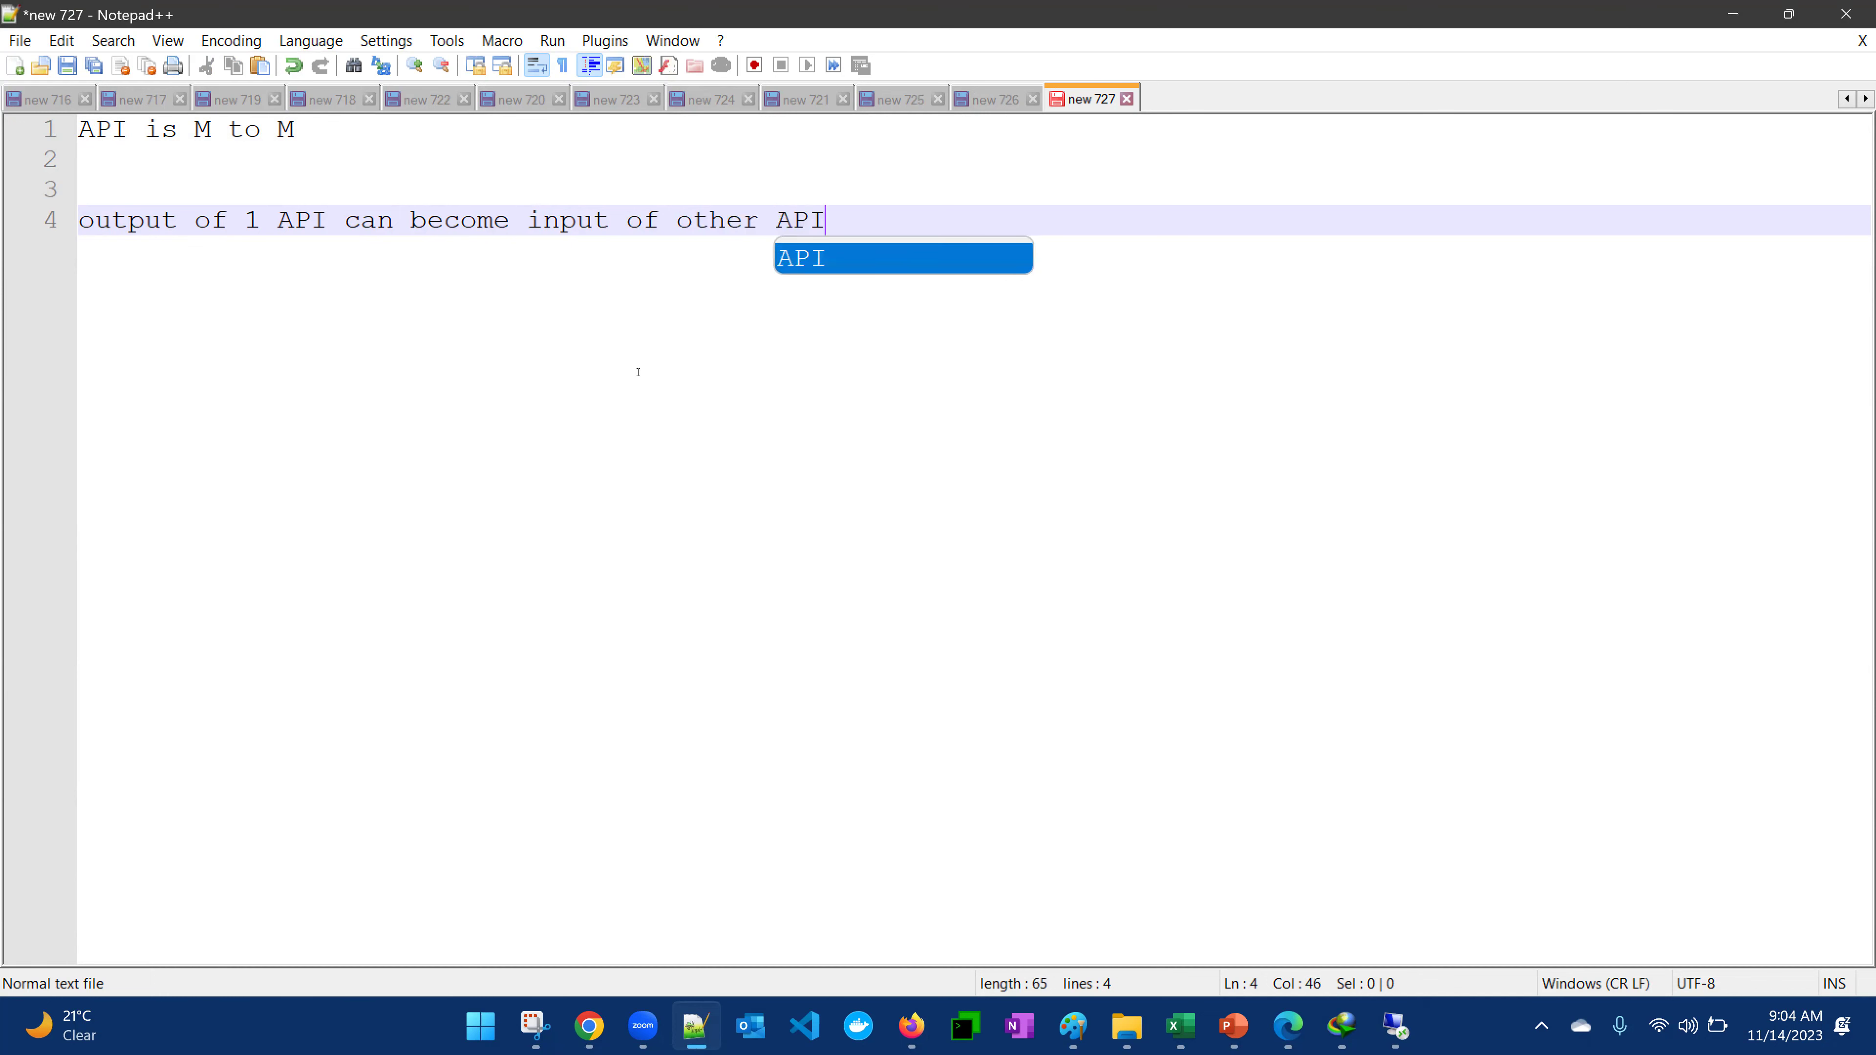
text( ---------)
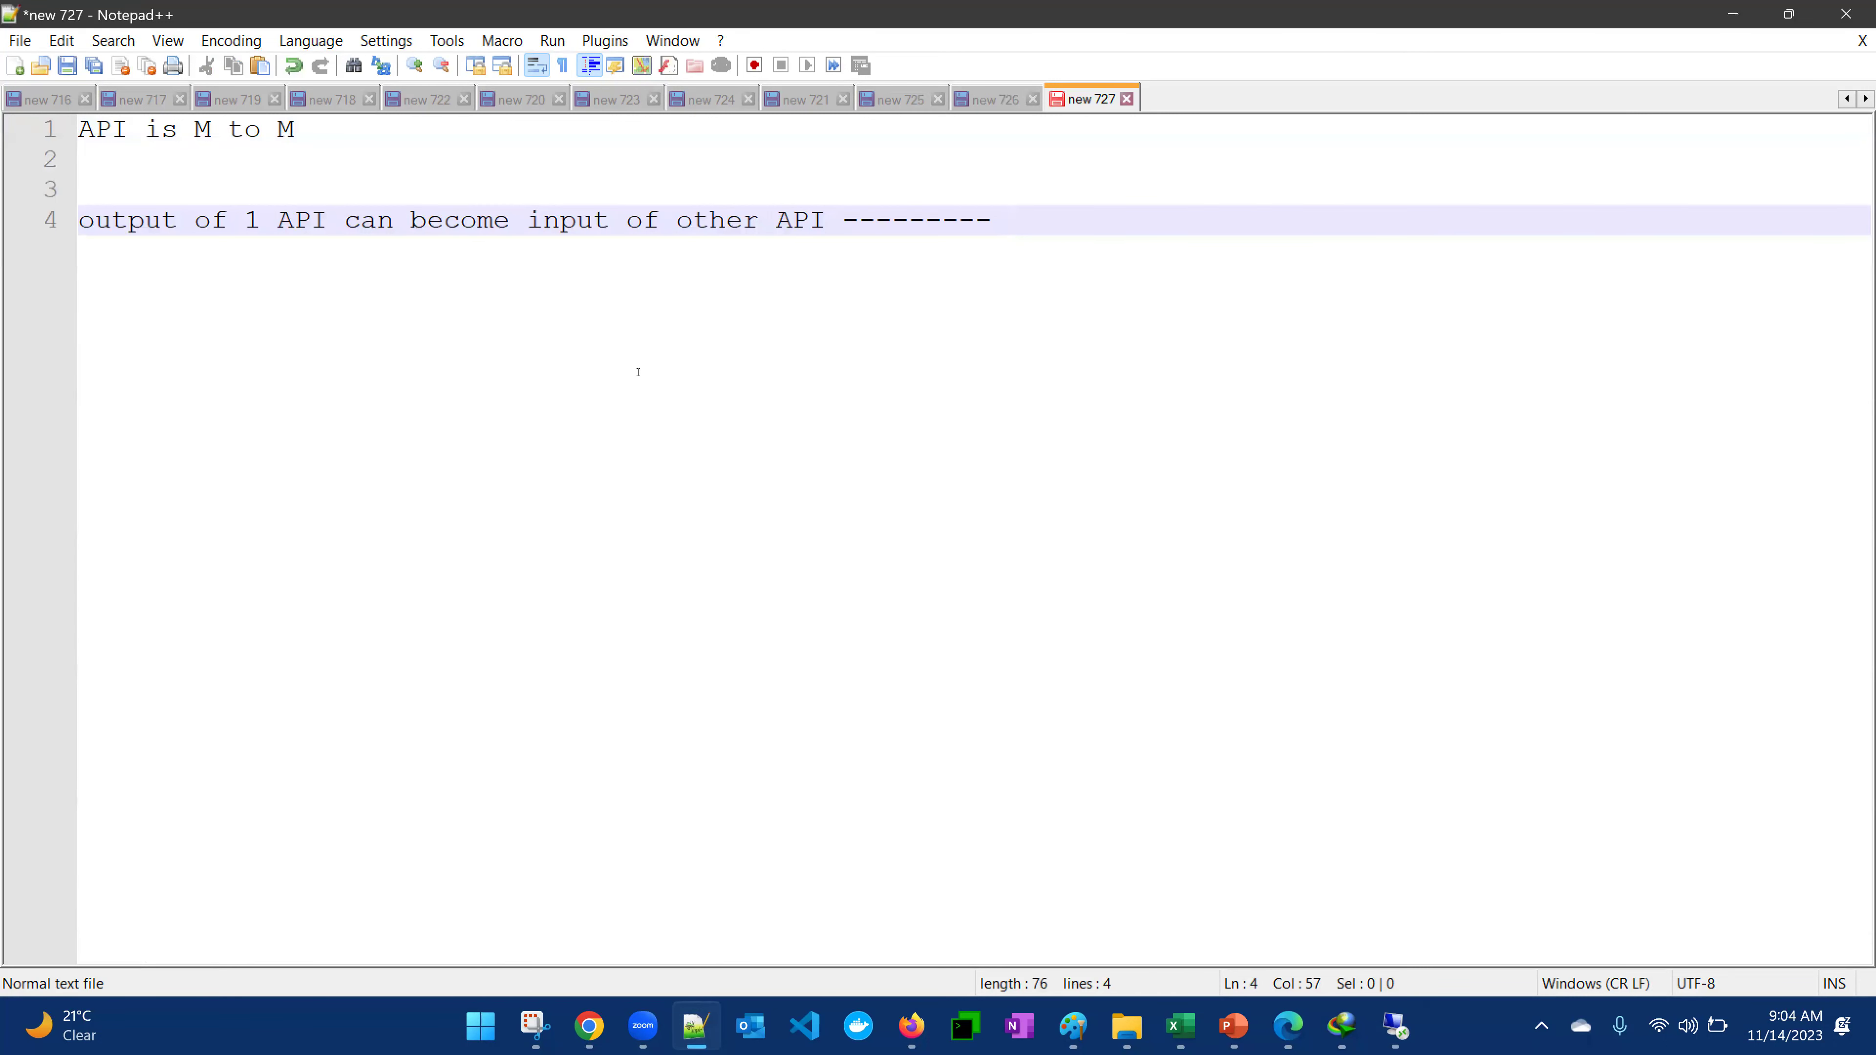
key(Return)
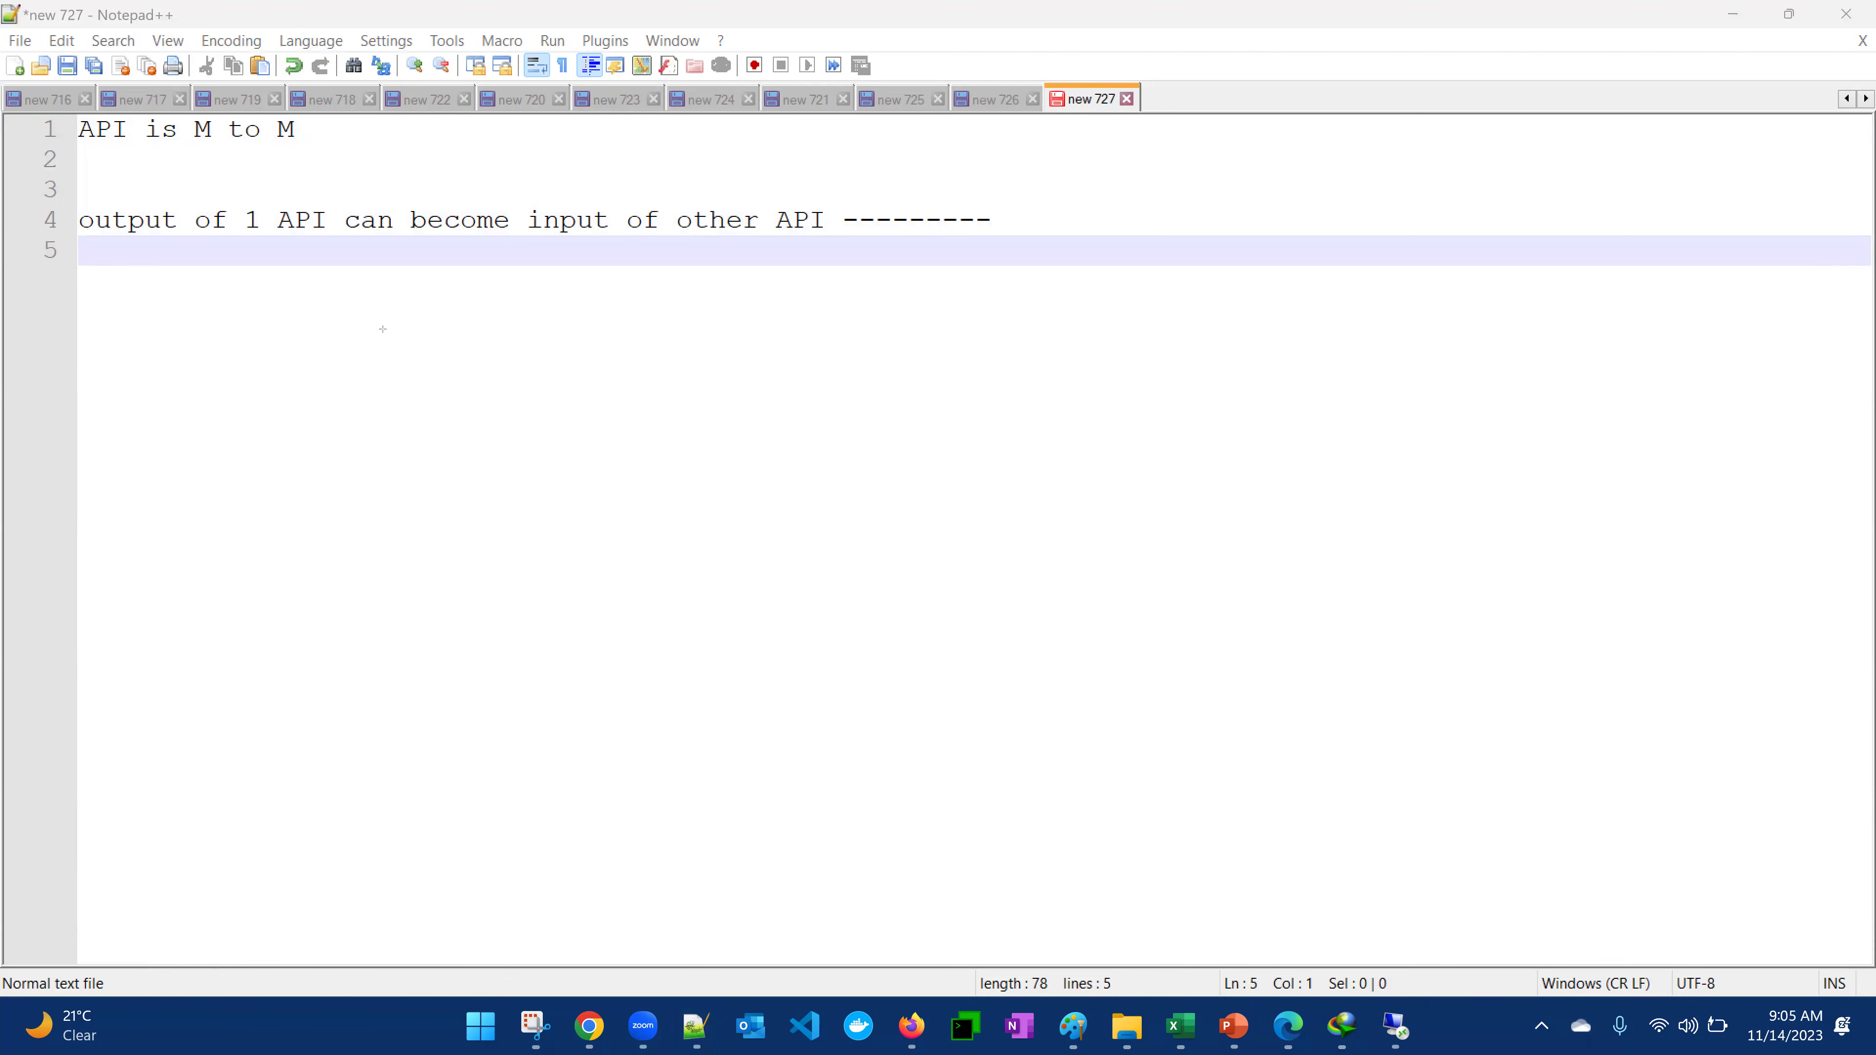
Draw a rectangle below the notes and label it 'Library function'
mouse_move(376, 332)
mouse_down()
mouse_move(1101, 503)
mouse_move(1210, 509)
mouse_up()
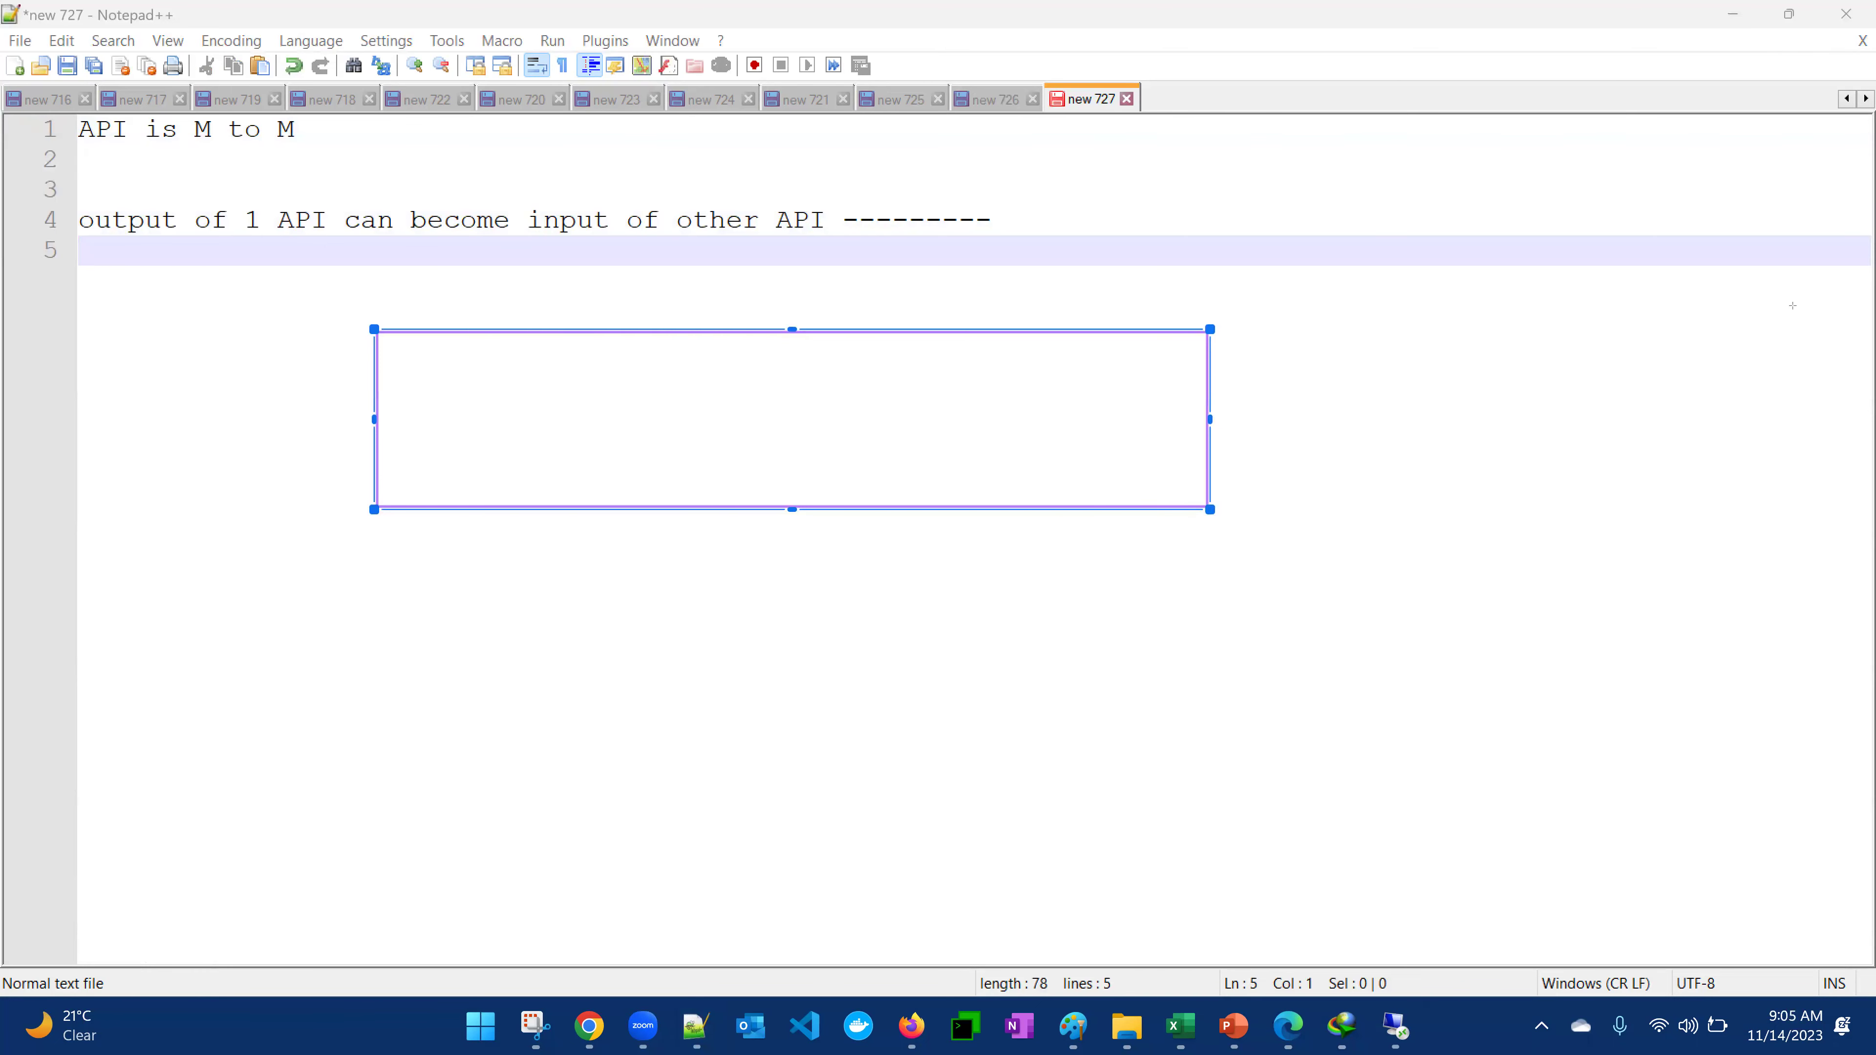
click(712, 398)
text(Libra)
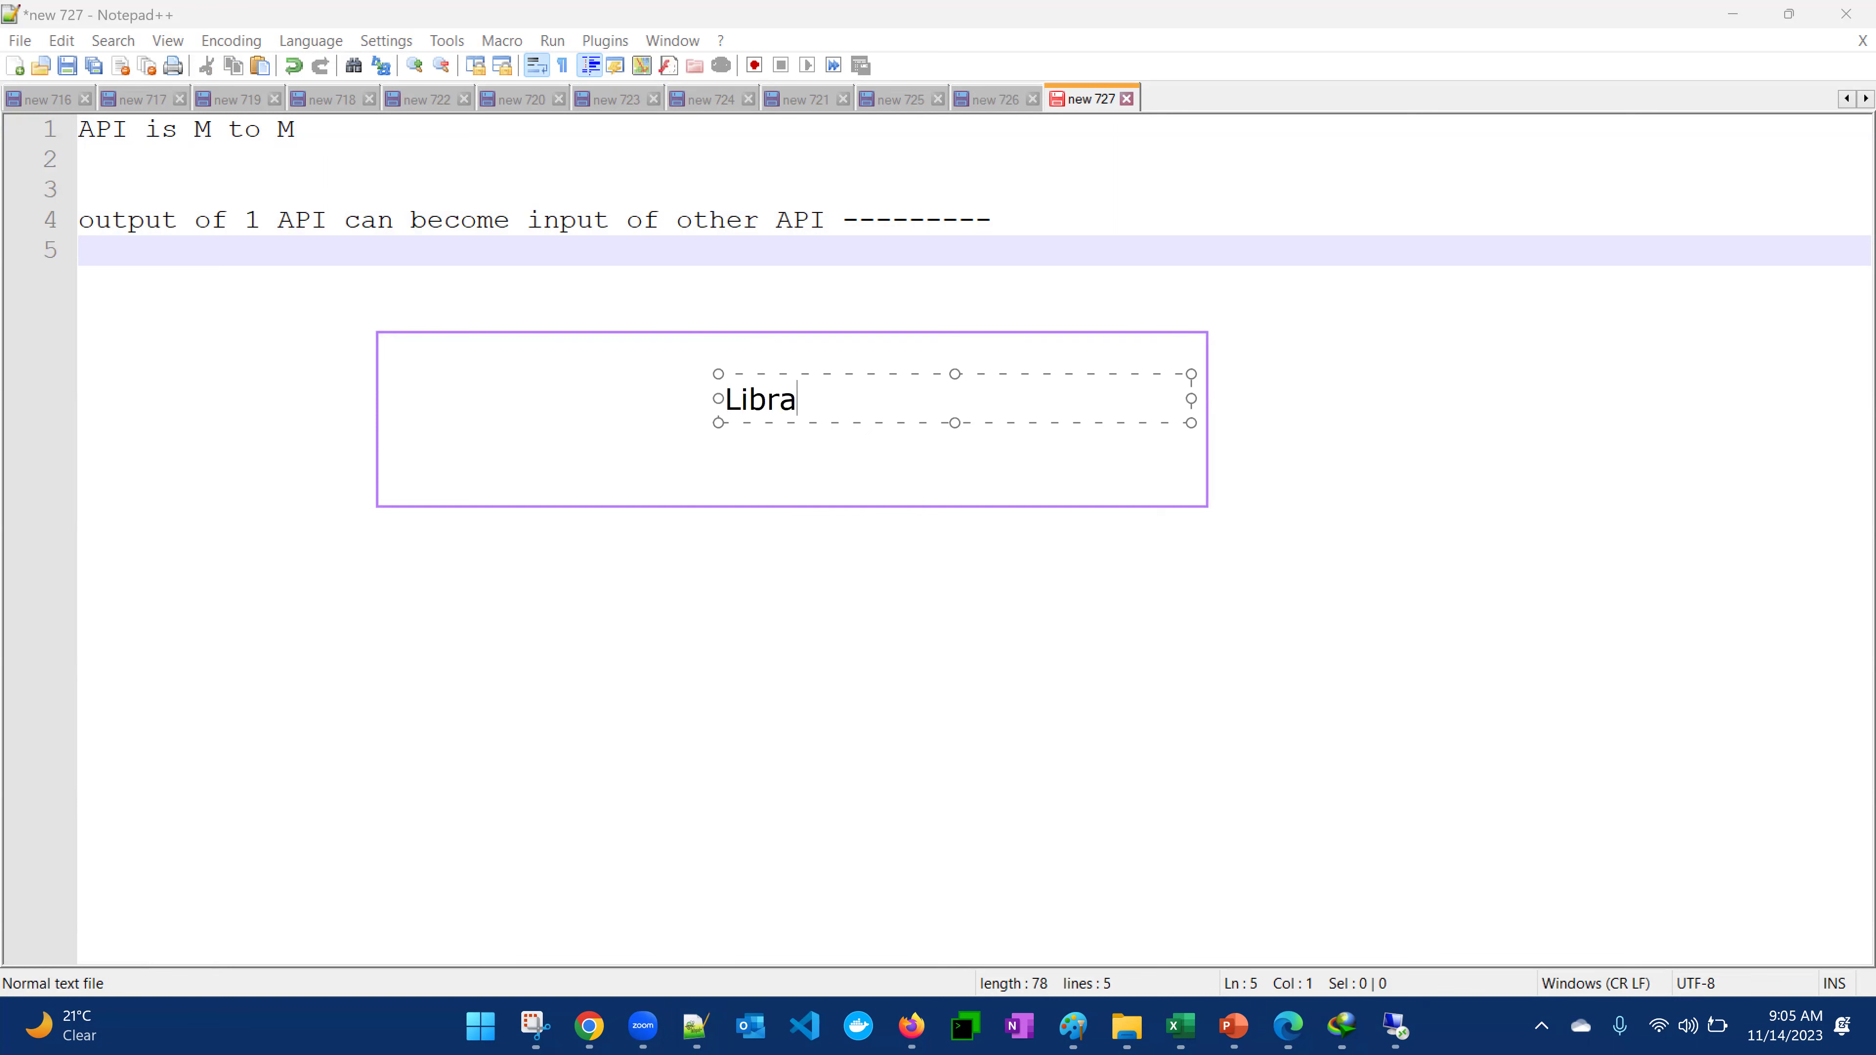
text(ry function)
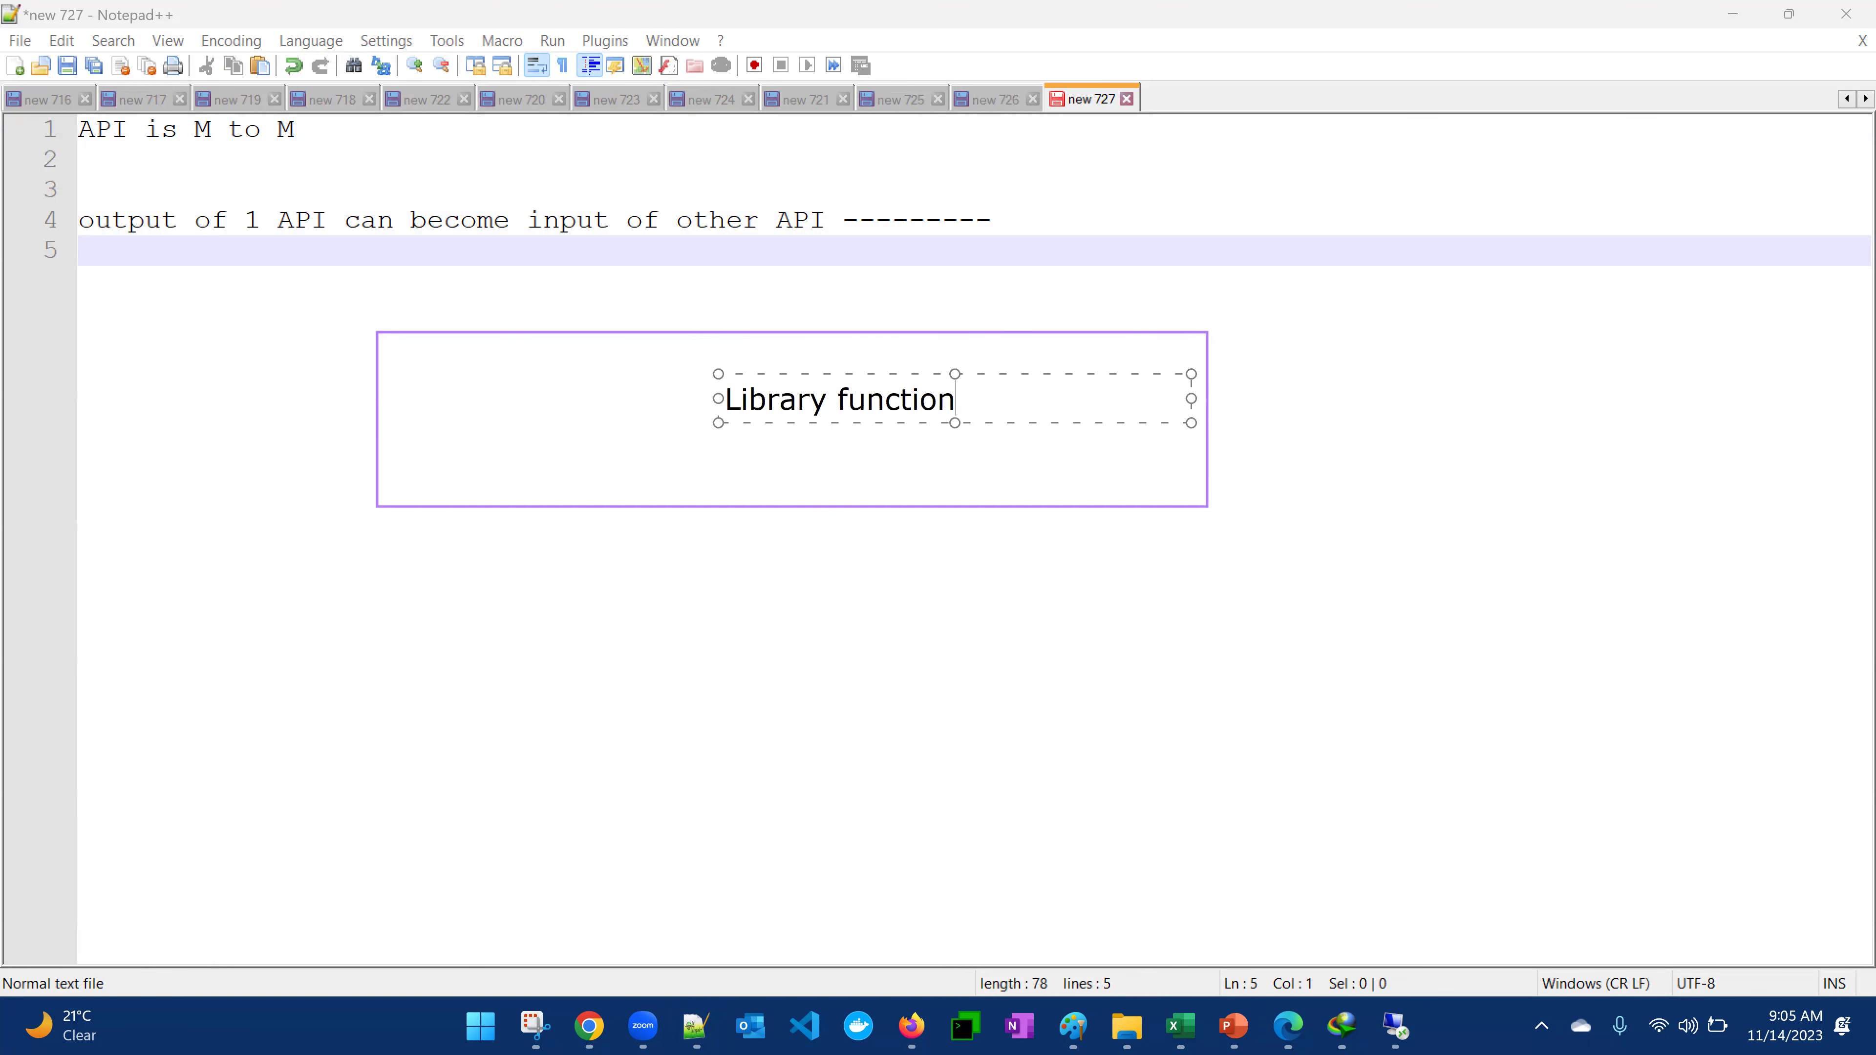
key(Return)
click(1257, 554)
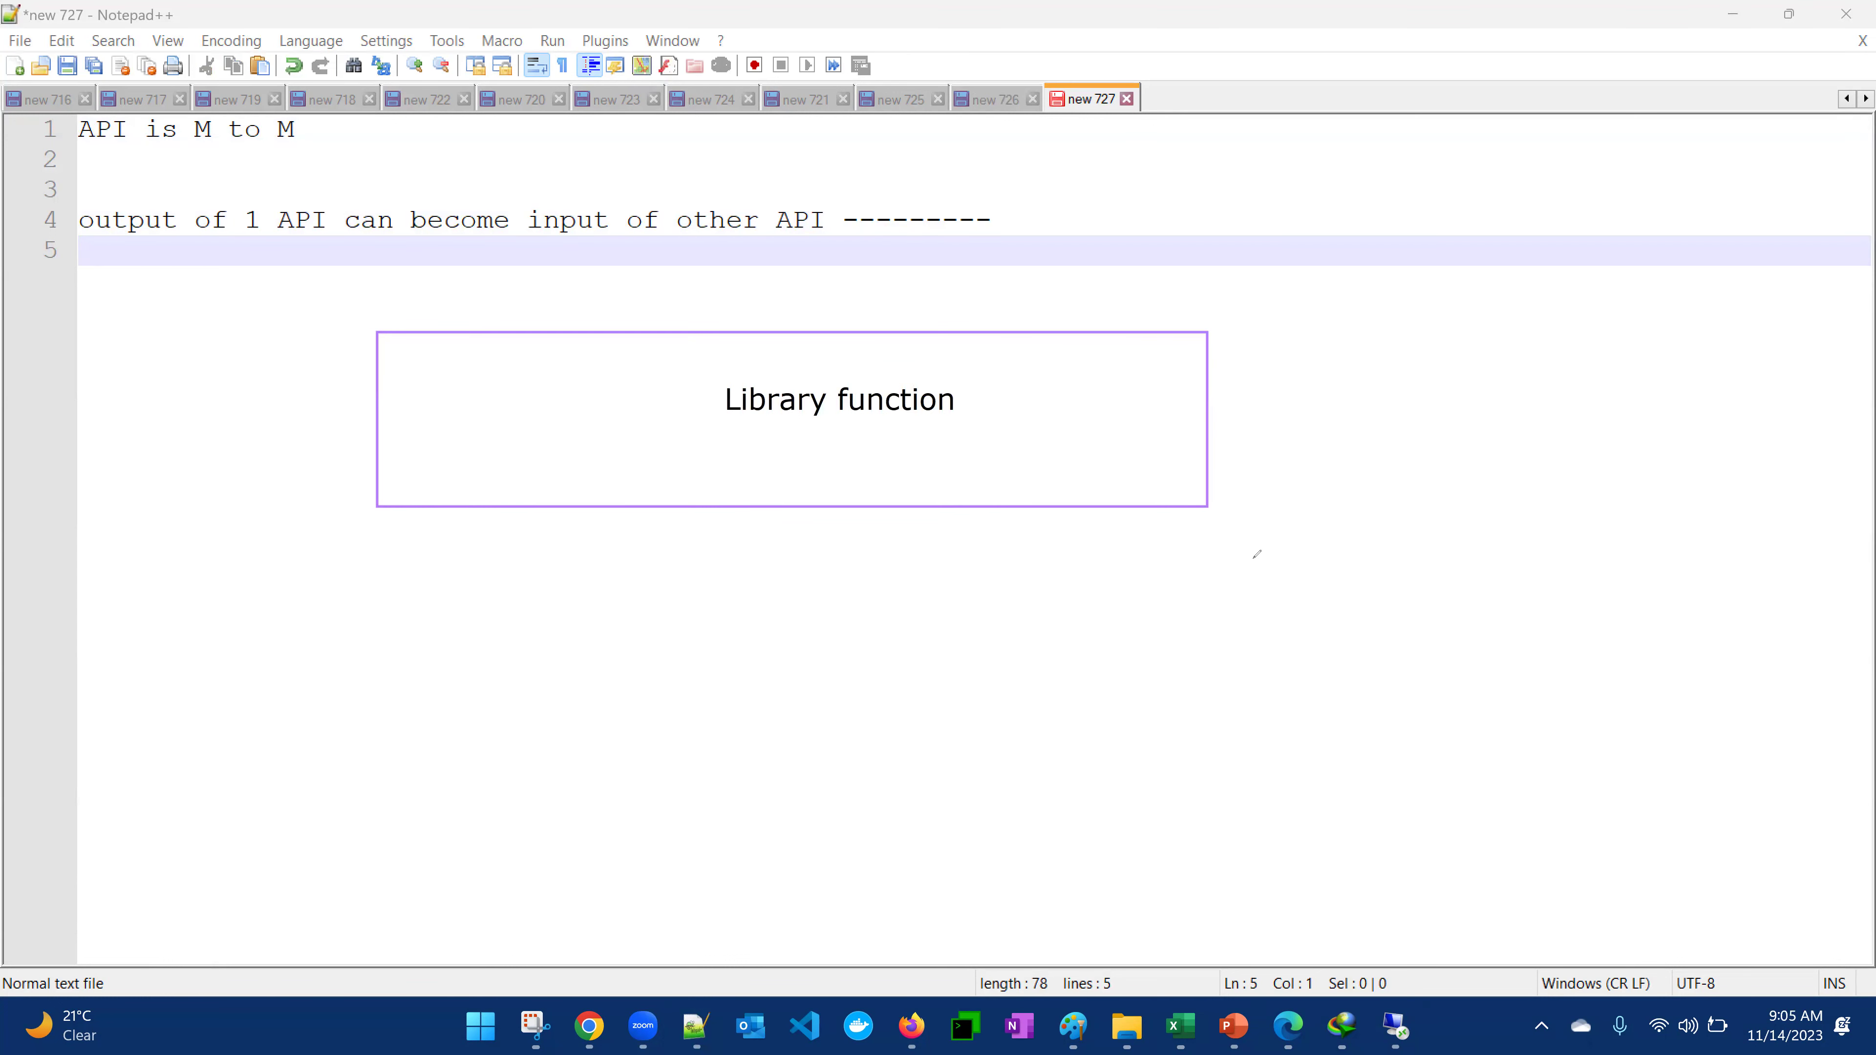
Draw a smaller box beneath it labelled 'variable file', 'dnac ip' and 'dnac url' on separate lines
drag(378, 548, 706, 676)
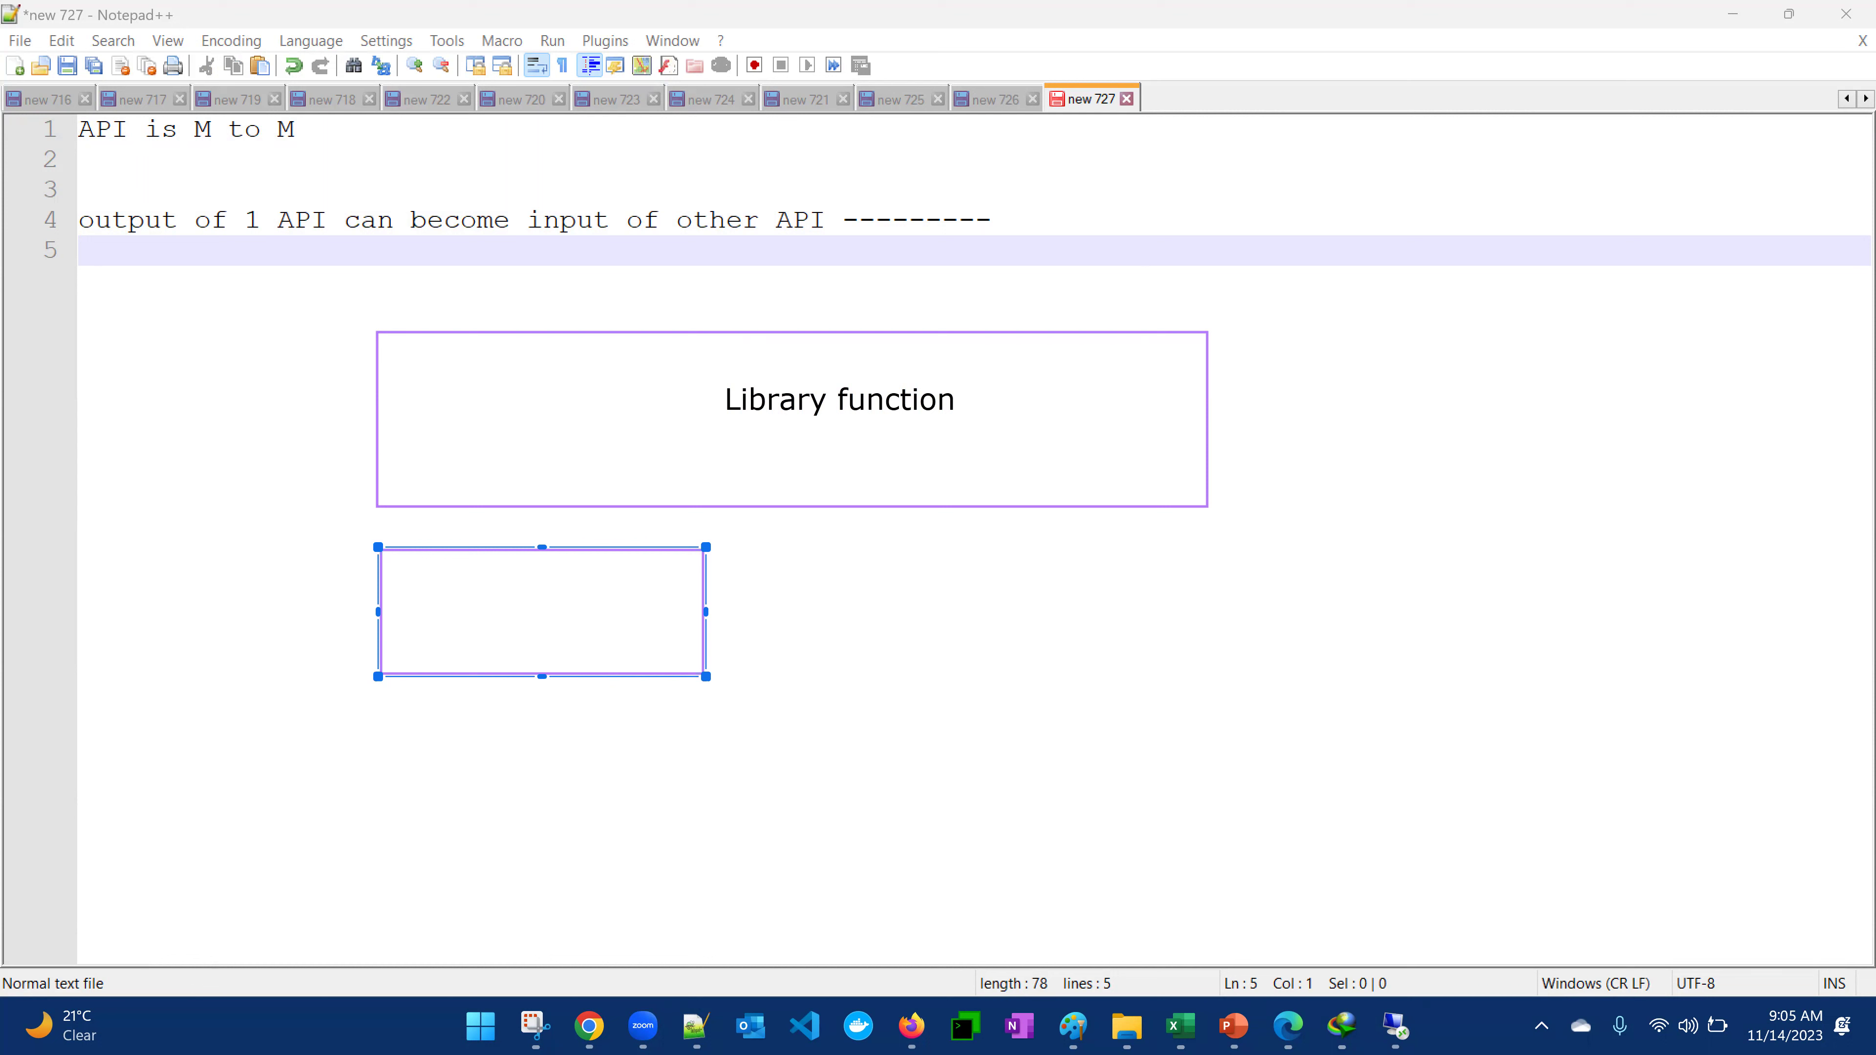
click(471, 594)
click(471, 593)
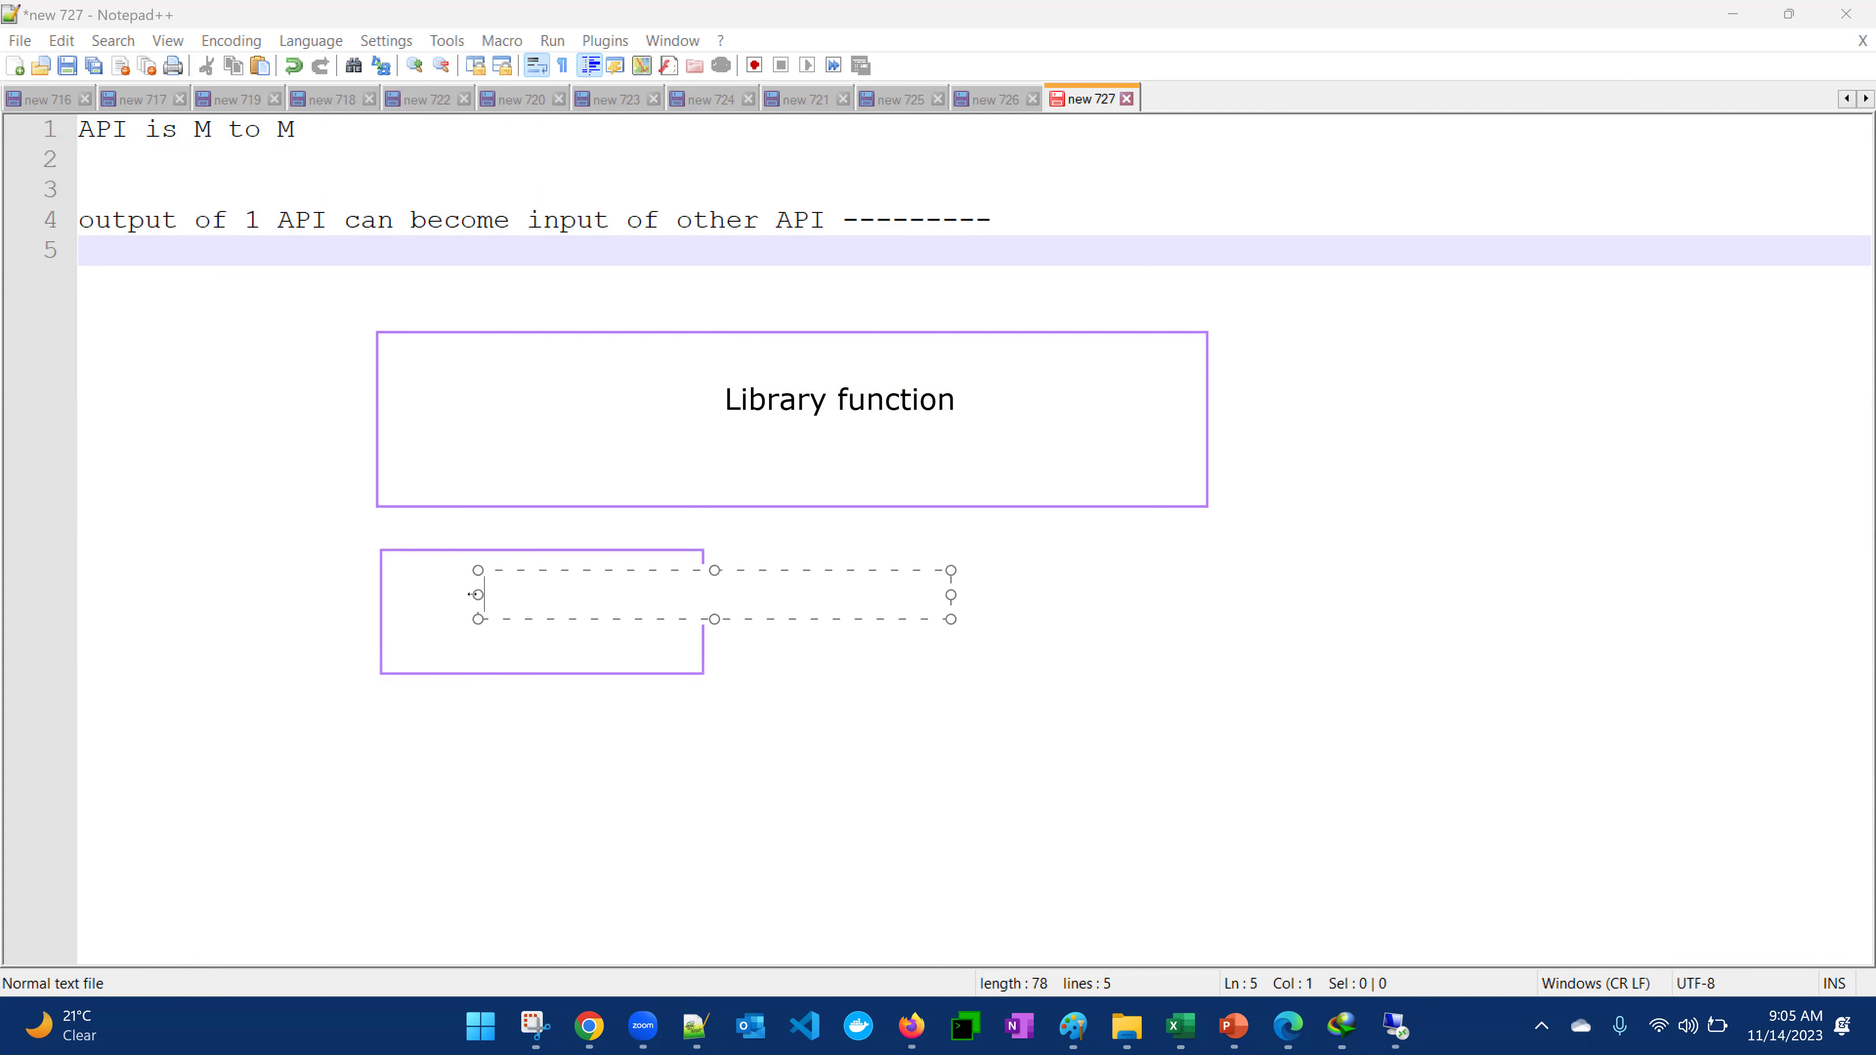
text(va)
text(riable filen)
key(BackSpace)
key(Return)
text(dnac ip)
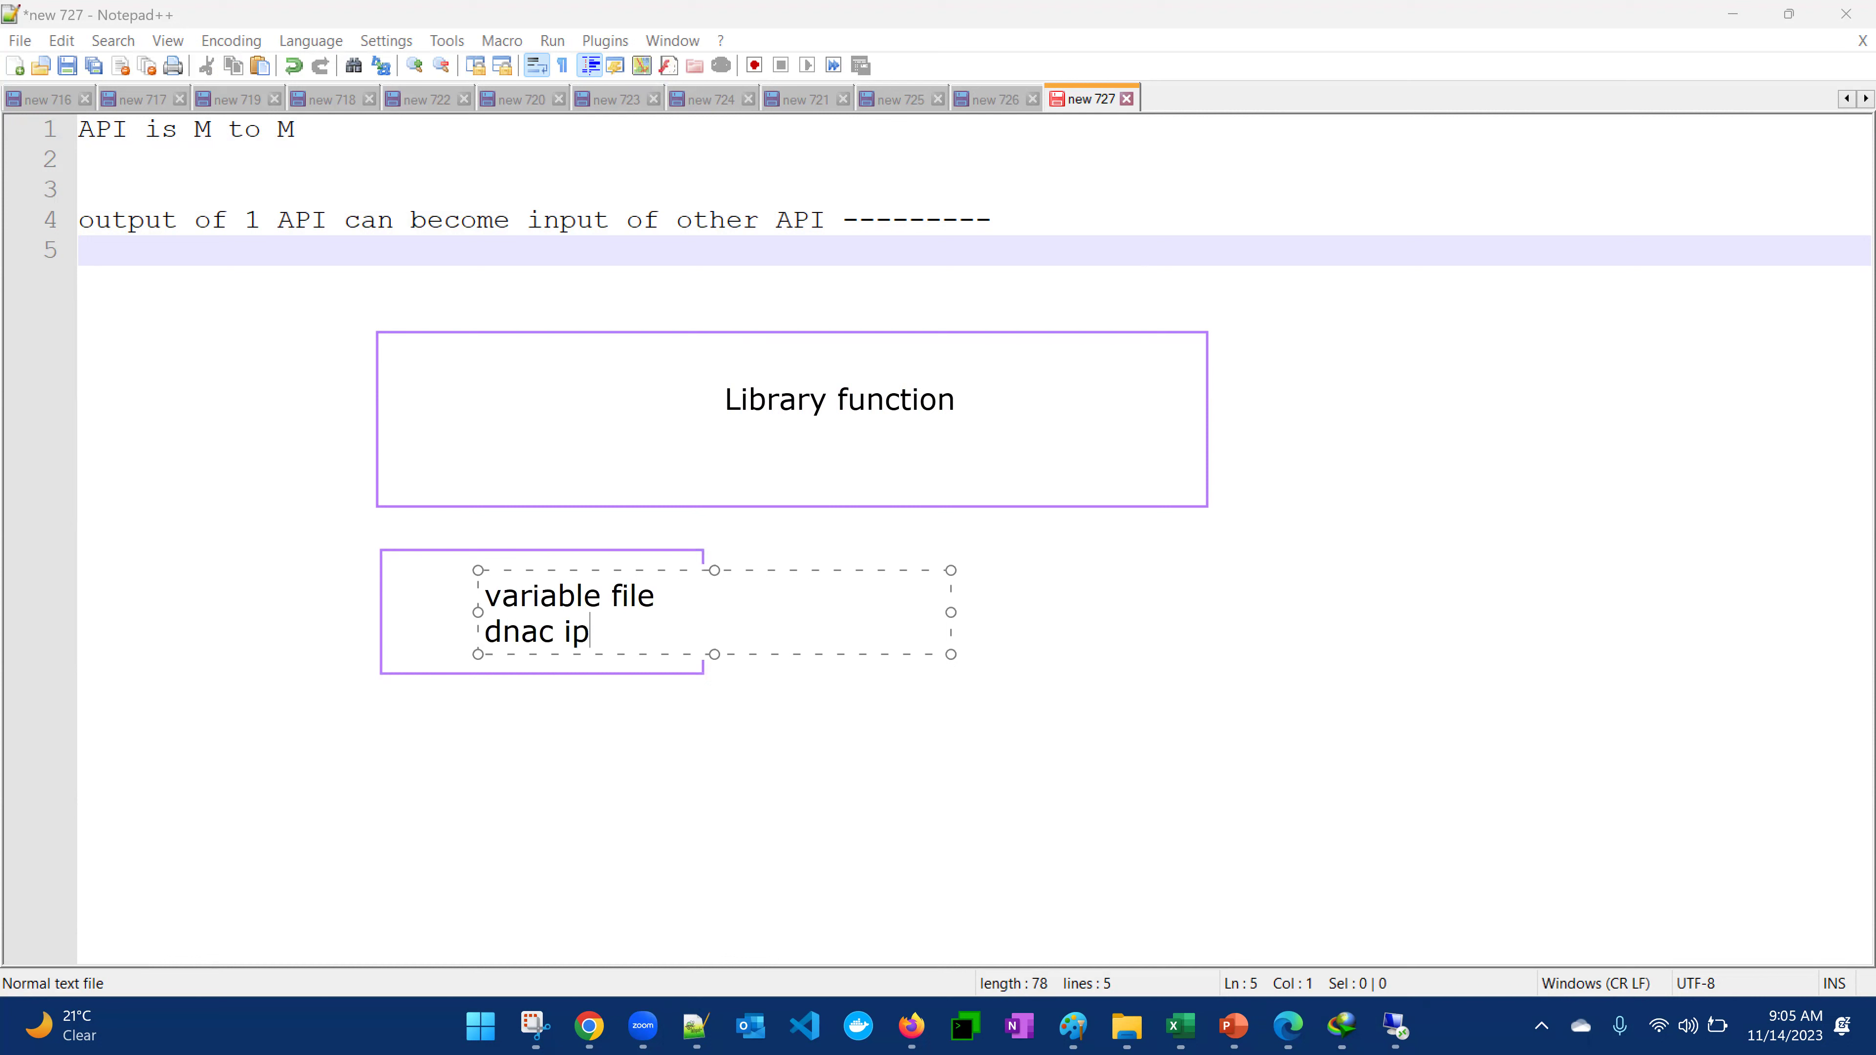
key(Return)
text(dnac ur)
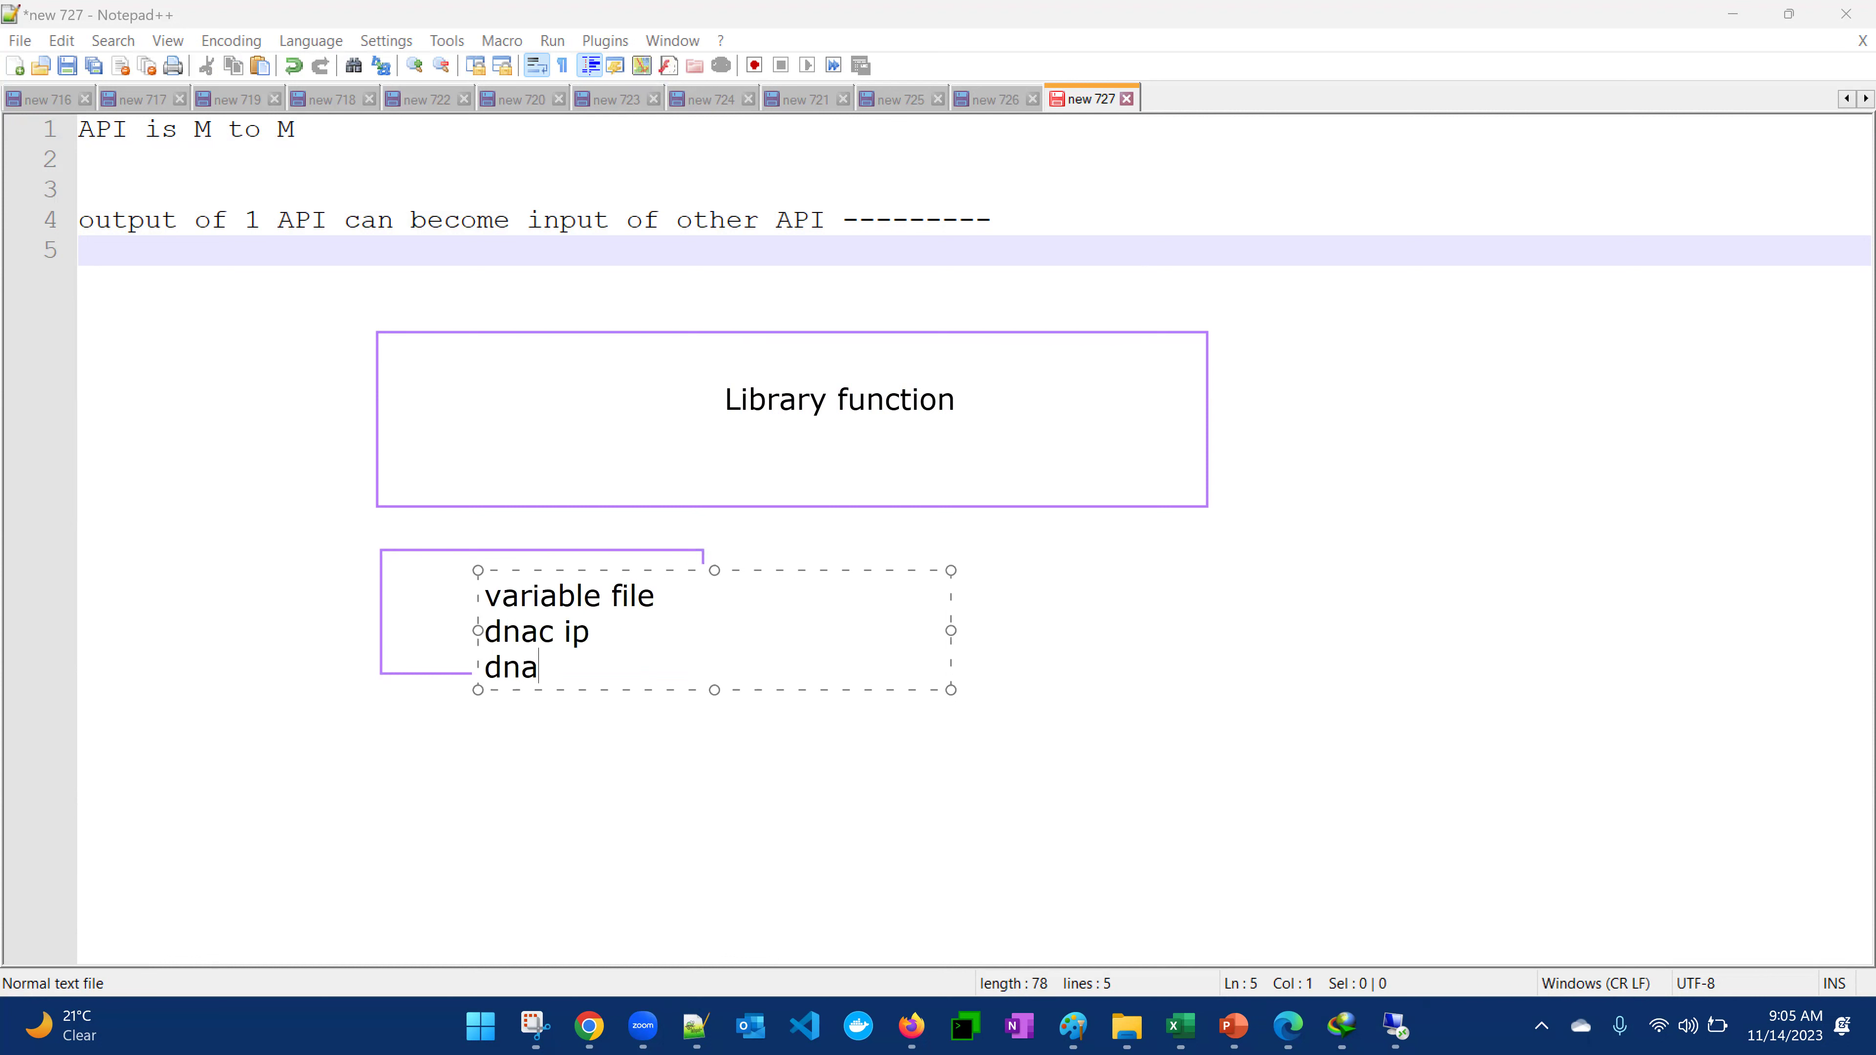